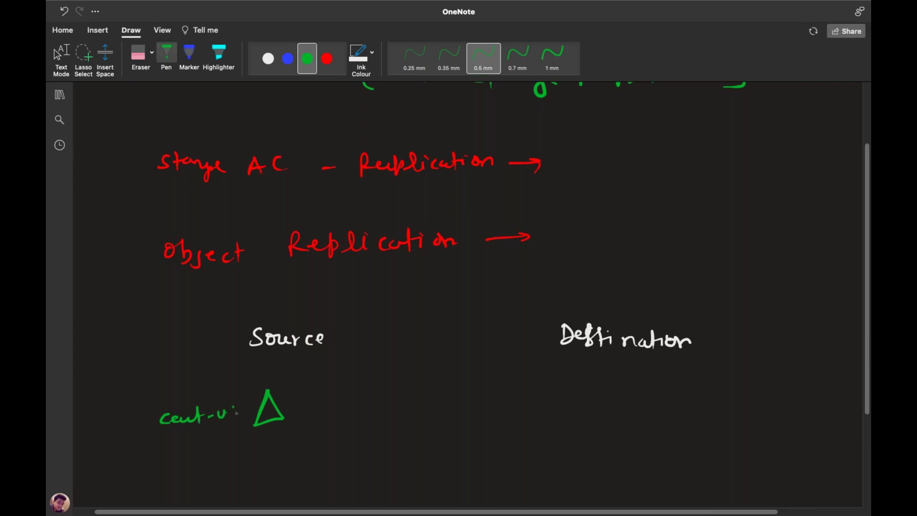
Draw a green dashed arc from the Central US source triangle toward Destination
left_click_drag(301, 410, 312, 407)
left_click_drag(332, 398, 376, 387)
left_click_drag(400, 383, 453, 379)
left_click_drag(482, 378, 556, 380)
left_click_drag(568, 383, 603, 394)
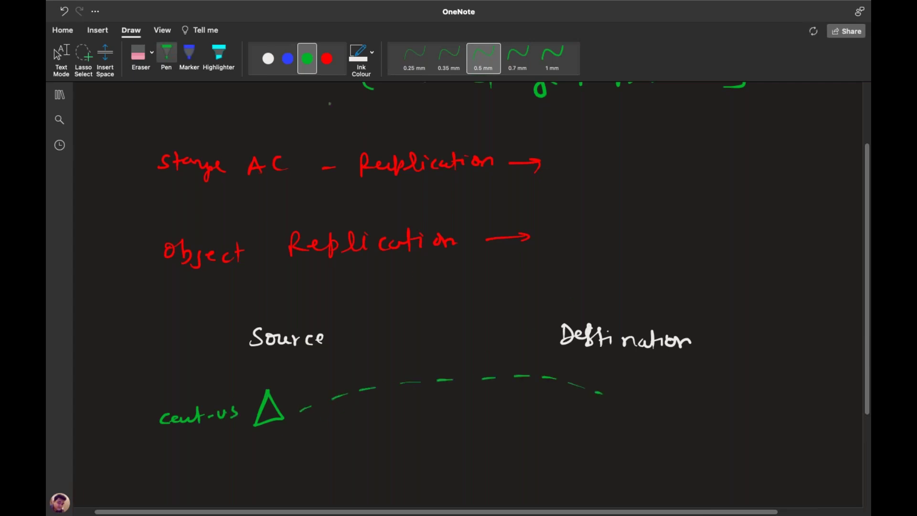
In blue ink, draw the destination triangle and label it East US
left_click(288, 58)
left_click_drag(629, 392, 615, 423)
mouse_move(684, 392)
left_mouse_down()
mouse_move(687, 404)
mouse_move(725, 397)
mouse_move(730, 406)
mouse_move(756, 392)
mouse_move(703, 404)
mouse_move(712, 401)
left_mouse_up()
left_click(745, 396)
left_click(745, 402)
left_click_drag(772, 392, 765, 403)
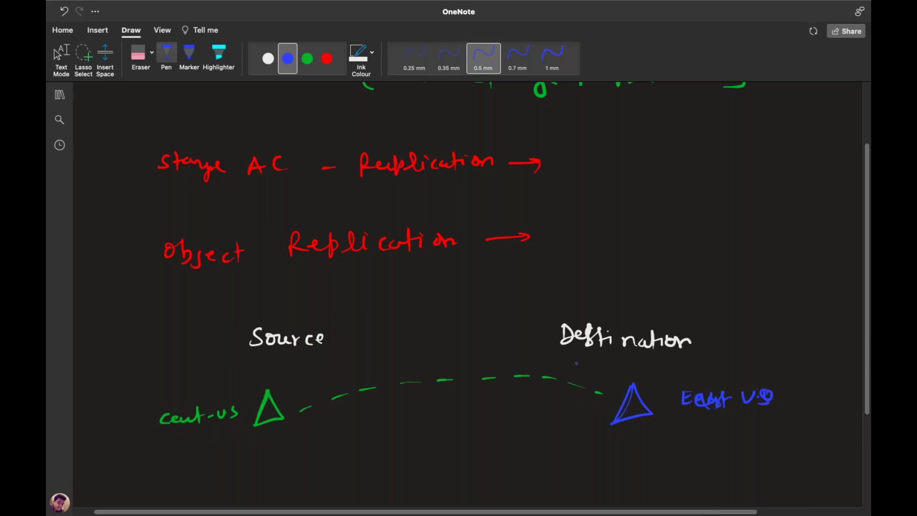
Box the Destination and Source headings in blue
mouse_move(552, 351)
left_mouse_down()
mouse_move(553, 320)
mouse_move(642, 320)
mouse_move(697, 344)
mouse_move(566, 355)
left_mouse_up()
mouse_move(240, 353)
left_mouse_down()
mouse_move(240, 319)
mouse_move(323, 318)
mouse_move(338, 351)
mouse_move(230, 356)
left_mouse_up()
scroll(851, 342, "down", 5)
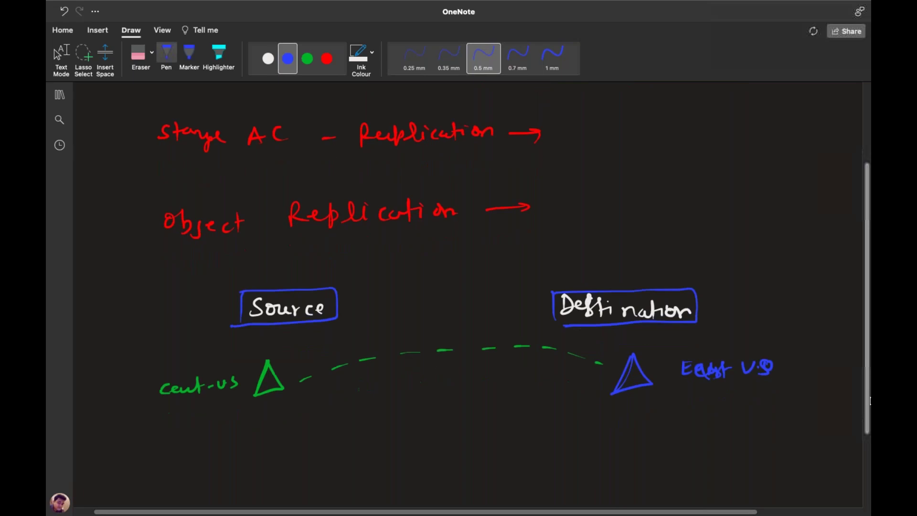
Draw a blue laptop with a dashed line up to the source triangle
mouse_move(423, 418)
left_mouse_down()
mouse_move(467, 419)
mouse_move(418, 450)
mouse_move(410, 469)
mouse_move(465, 459)
left_mouse_up()
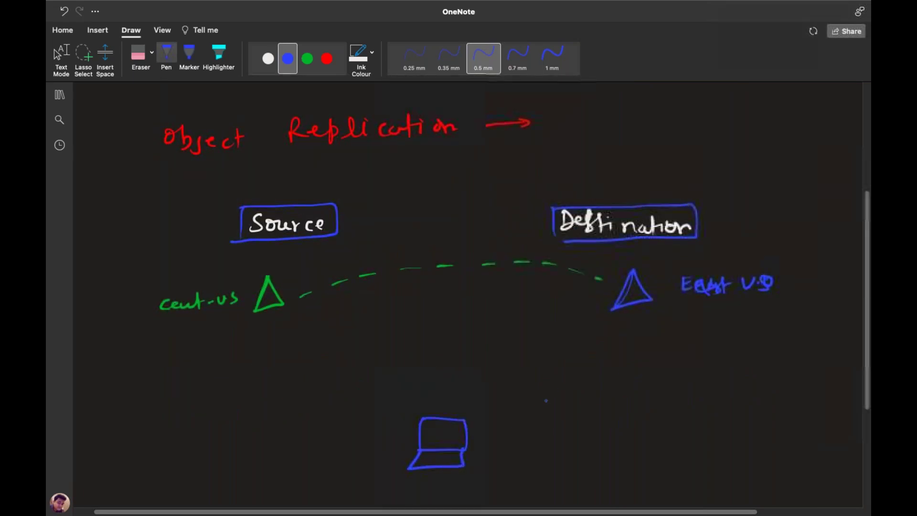
left_click_drag(429, 408, 418, 402)
left_click(404, 395)
left_click_drag(340, 367, 323, 352)
left_click_drag(314, 344, 279, 312)
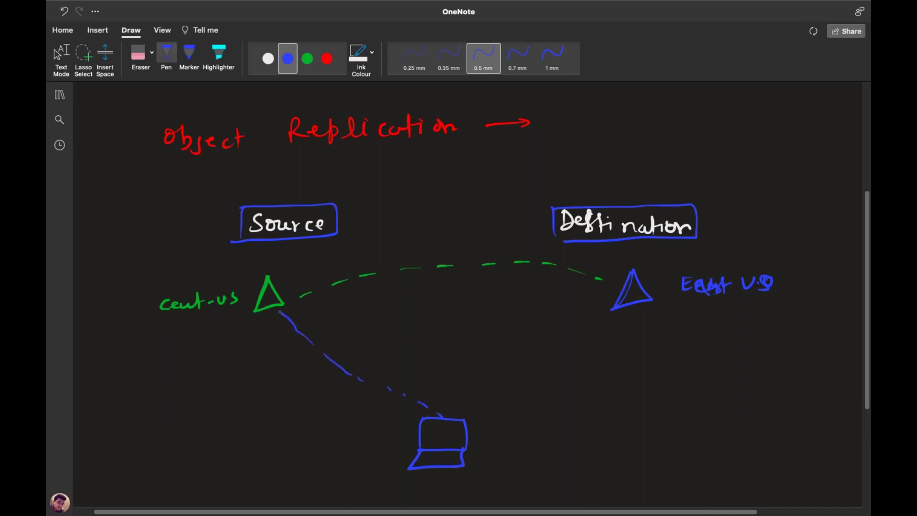
left_click_drag(439, 410, 442, 406)
In white ink, cross out the laptop's source link, arrow East US to it, and circle East US
left_click(268, 60)
left_click_drag(239, 352, 265, 364)
left_click_drag(261, 350, 243, 380)
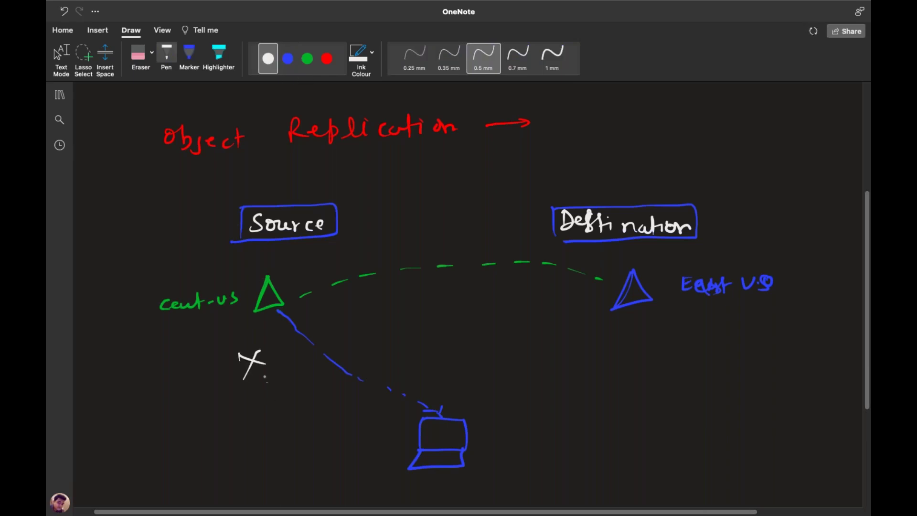
left_click_drag(606, 313, 600, 323)
mouse_move(588, 332)
left_mouse_down()
mouse_move(472, 419)
mouse_move(498, 425)
left_mouse_up()
mouse_move(684, 267)
left_mouse_down()
mouse_move(711, 306)
mouse_move(787, 294)
mouse_move(698, 265)
mouse_move(689, 271)
left_mouse_up()
Add white arrowheads at the laptop and source-triangle ends, then return to the desktop
key("Escape")
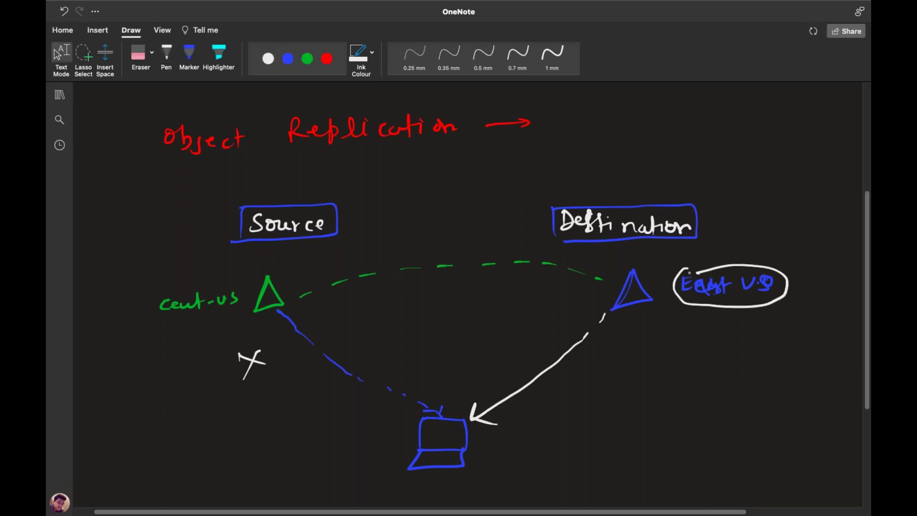
key("Escape")
mouse_move(541, 364)
left_mouse_down()
mouse_move(538, 373)
mouse_move(548, 377)
left_mouse_up()
left_click_drag(279, 310, 274, 323)
left_click_drag(277, 312, 290, 316)
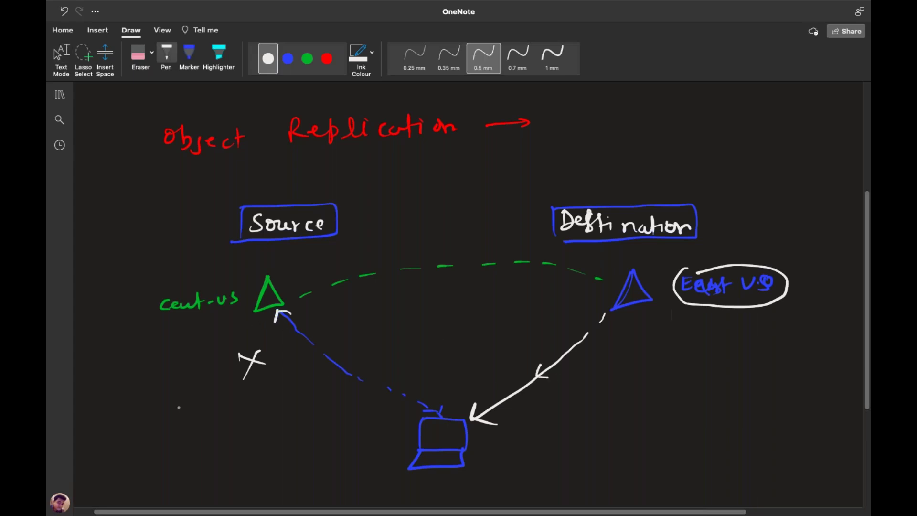
key("Escape")
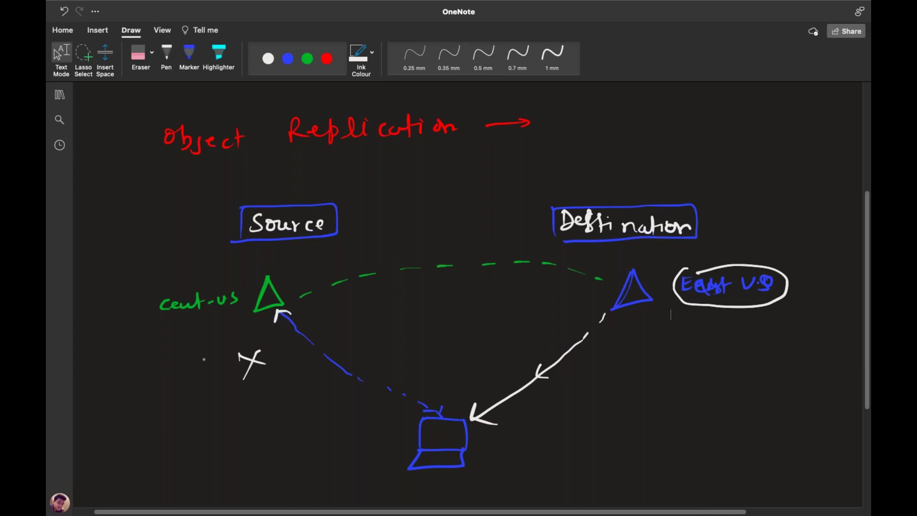
key("ctrl+Left")
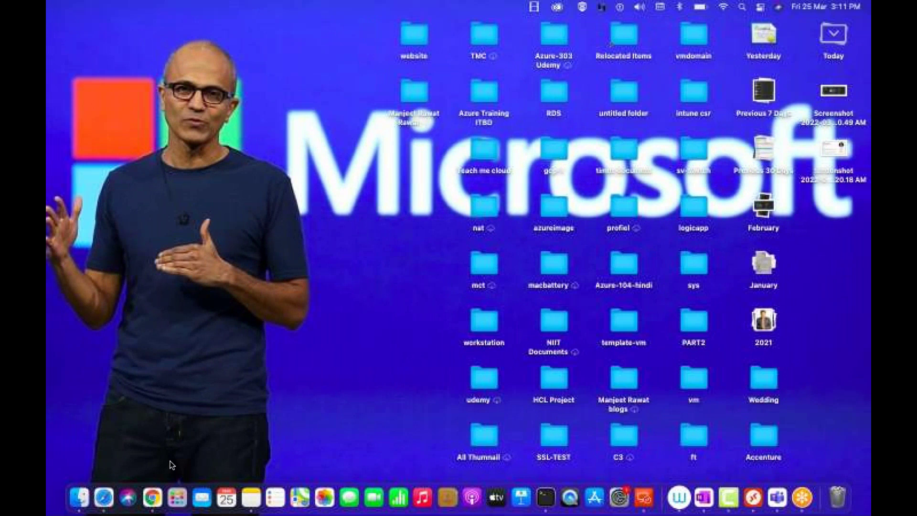
Open portal.azure.com in a full-screen Chrome window
left_click(153, 497)
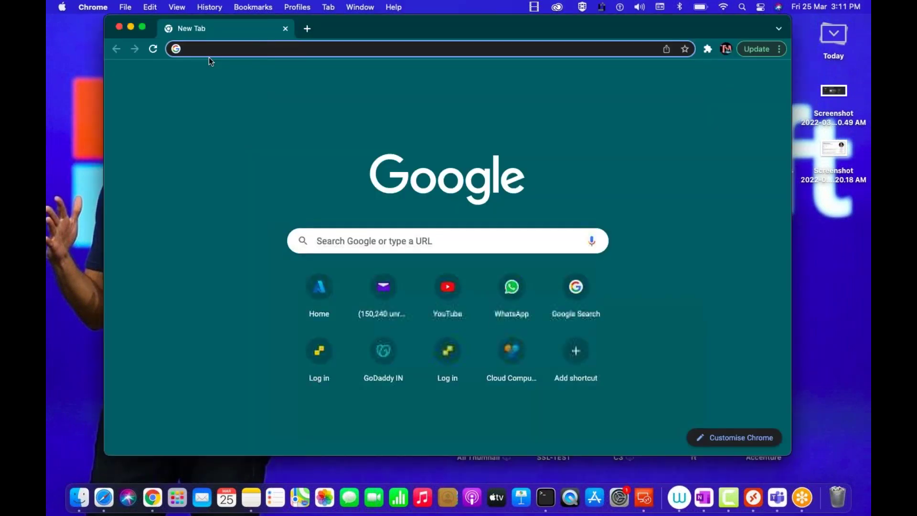
type("portal.azure.com")
key("Return")
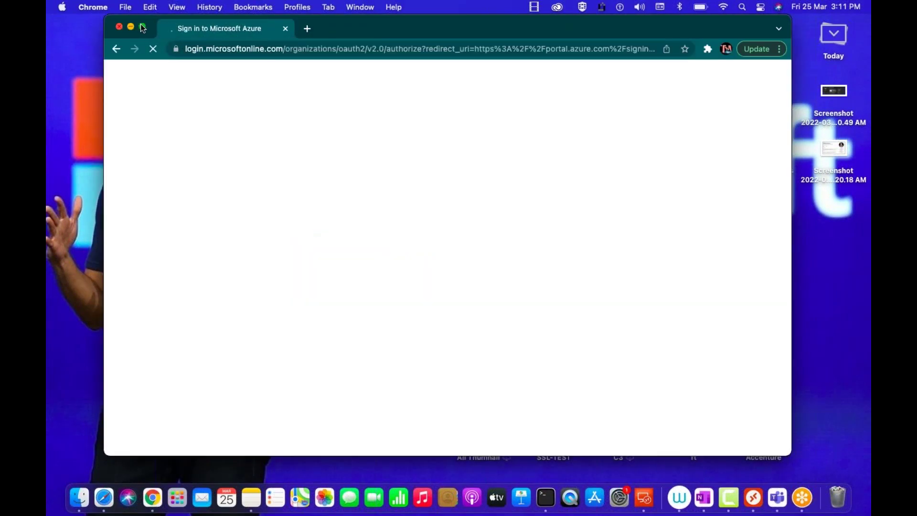
left_click(143, 27)
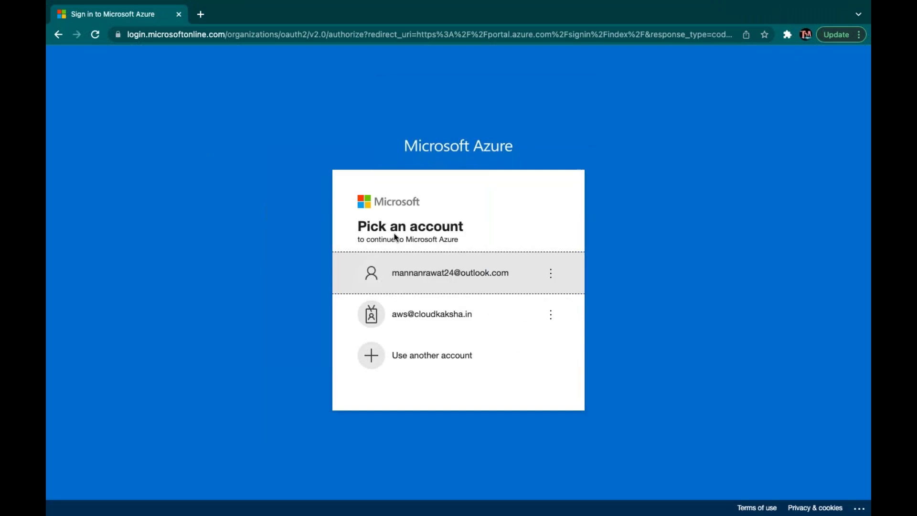
Sign in with the first listed account using the text-message verification code
left_click(439, 269)
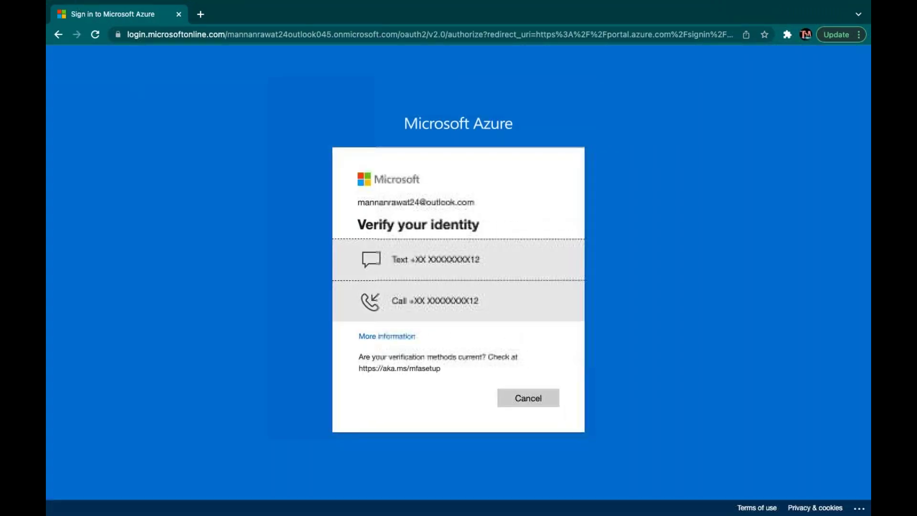
left_click(420, 259)
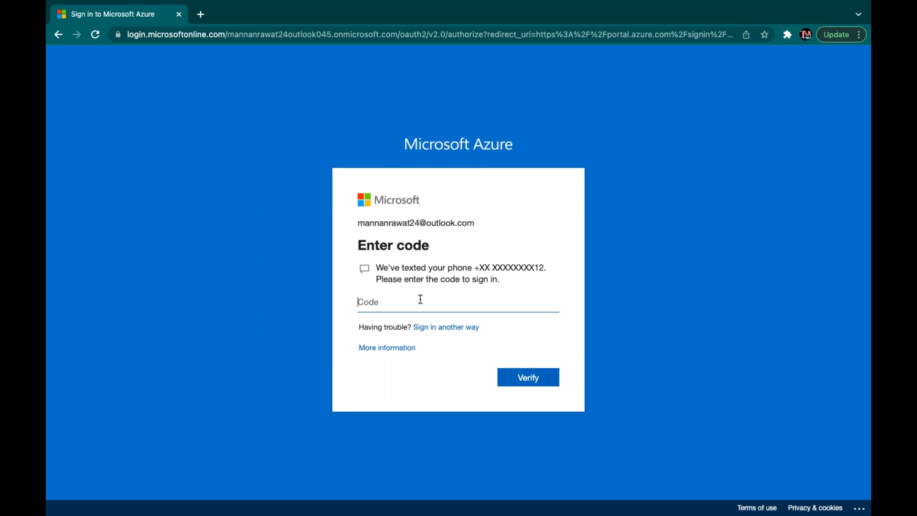
left_click(531, 386)
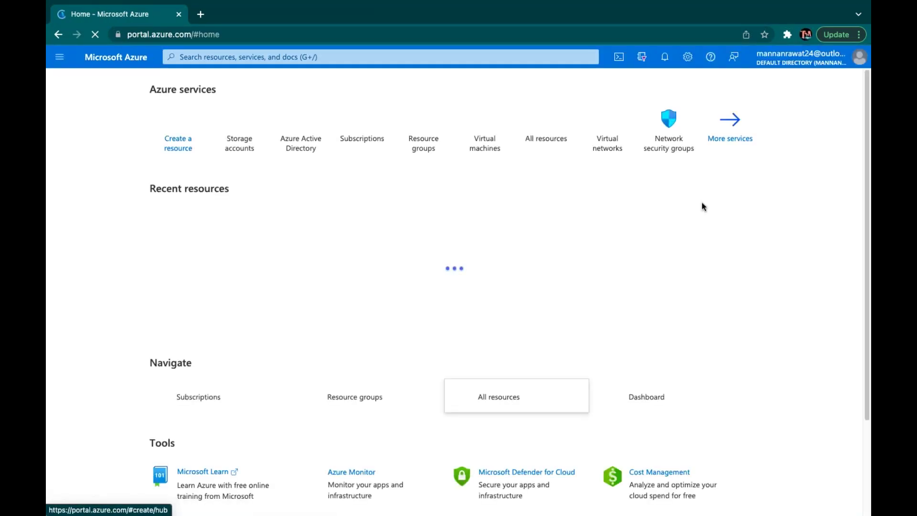
From More services, open Storage accounts and begin creating a new storage account
left_click(735, 136)
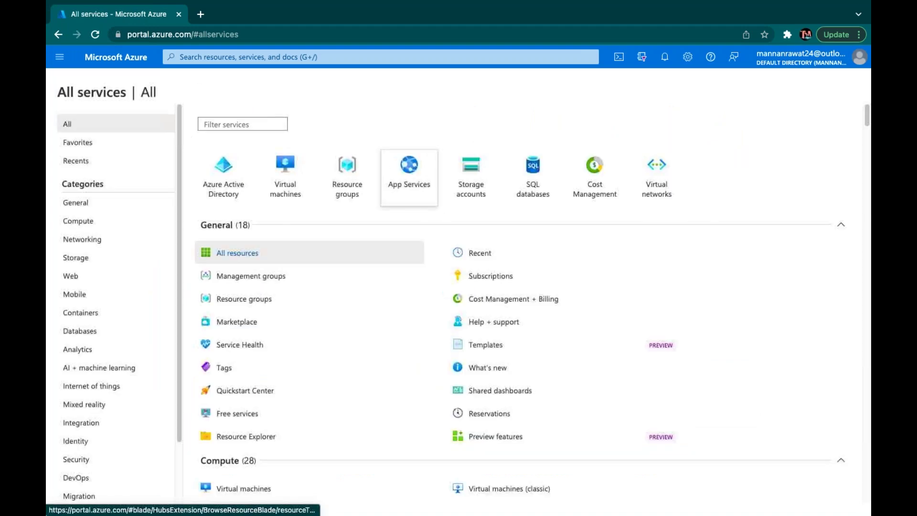
mouse_move(410, 172)
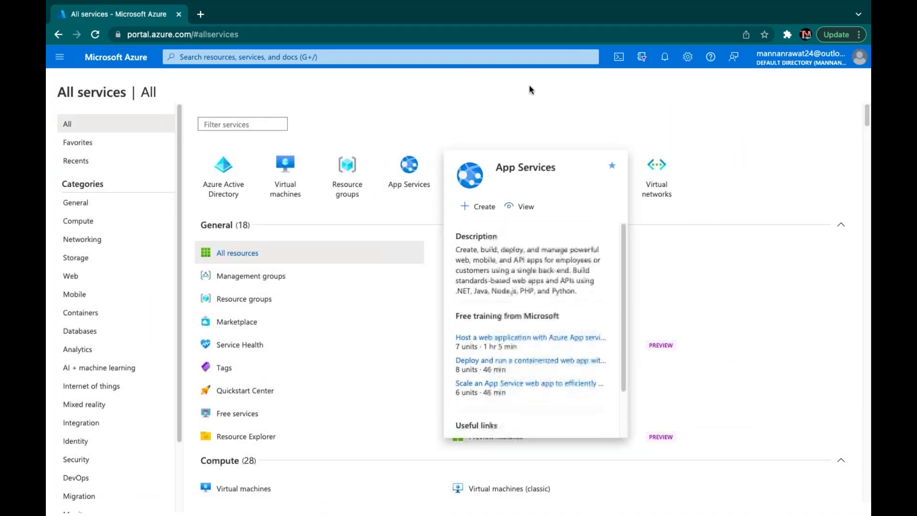
left_click(471, 172)
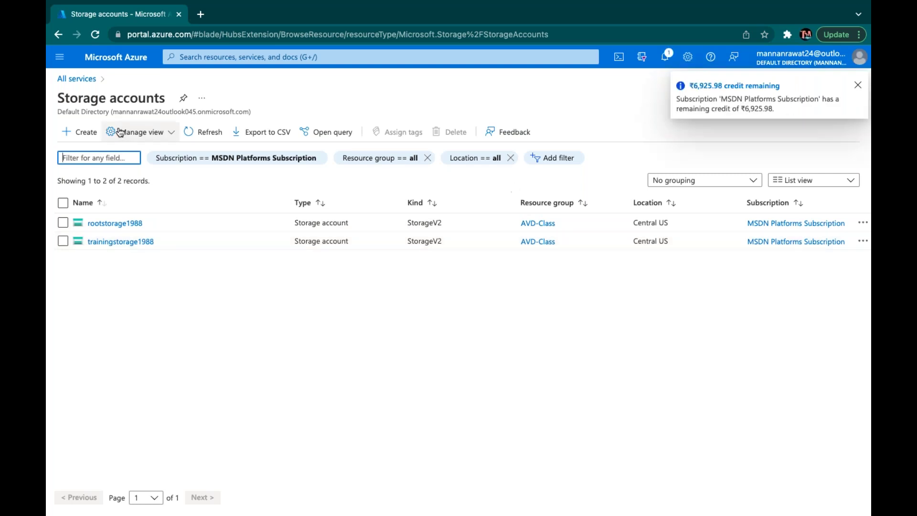
left_click(81, 134)
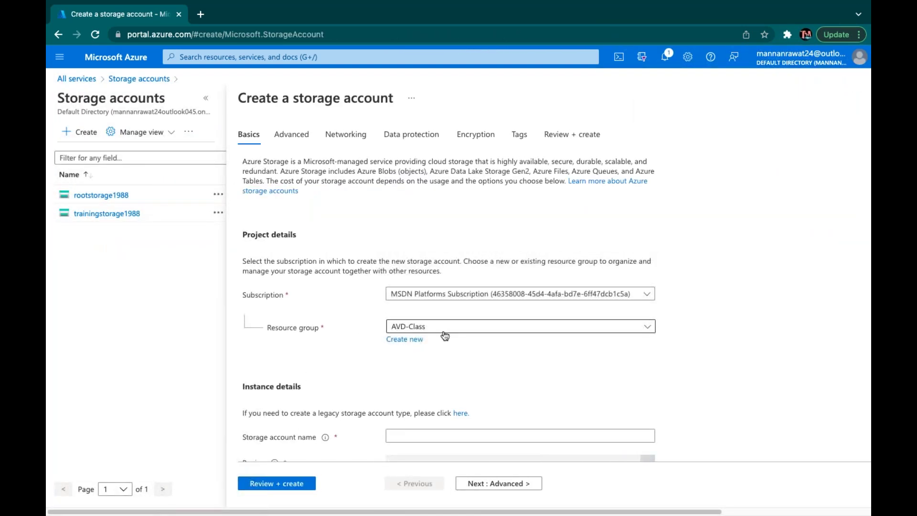
Select AVD-Class as the storage account's resource group
left_click(444, 327)
left_click(328, 341)
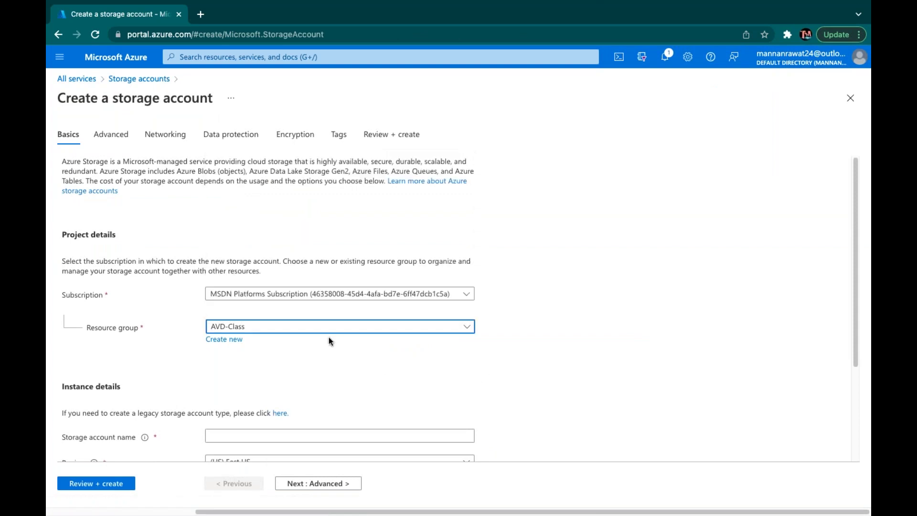
left_click(327, 331)
left_click(269, 361)
Enter classstorage1988 as the storage account name
scroll(273, 370, "down", 3)
left_click(258, 303)
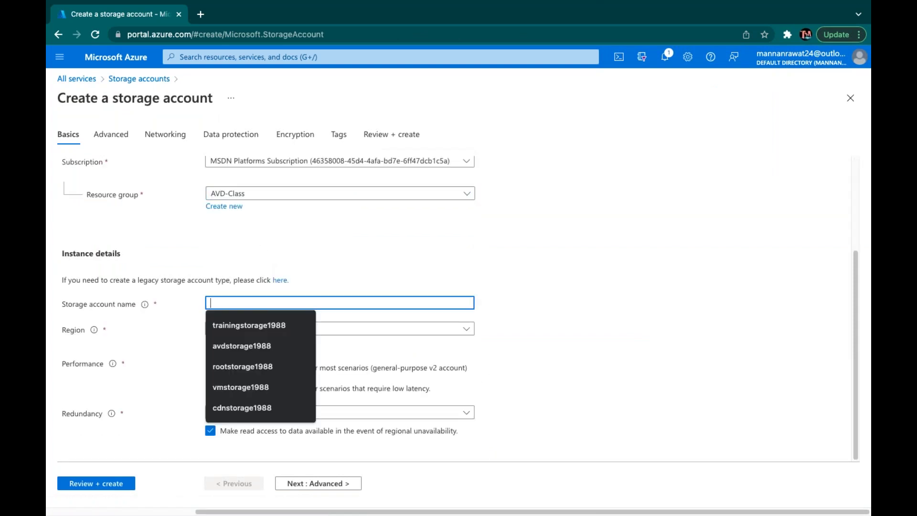
type("class")
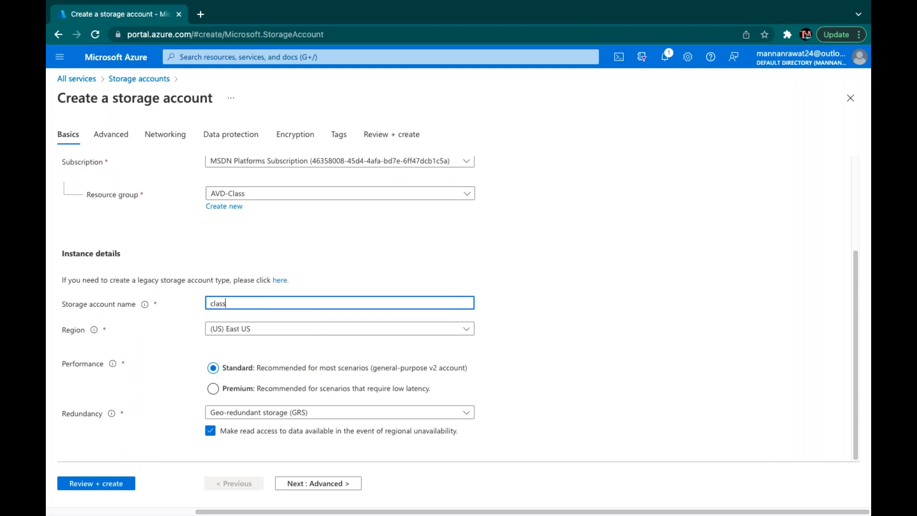
type("s")
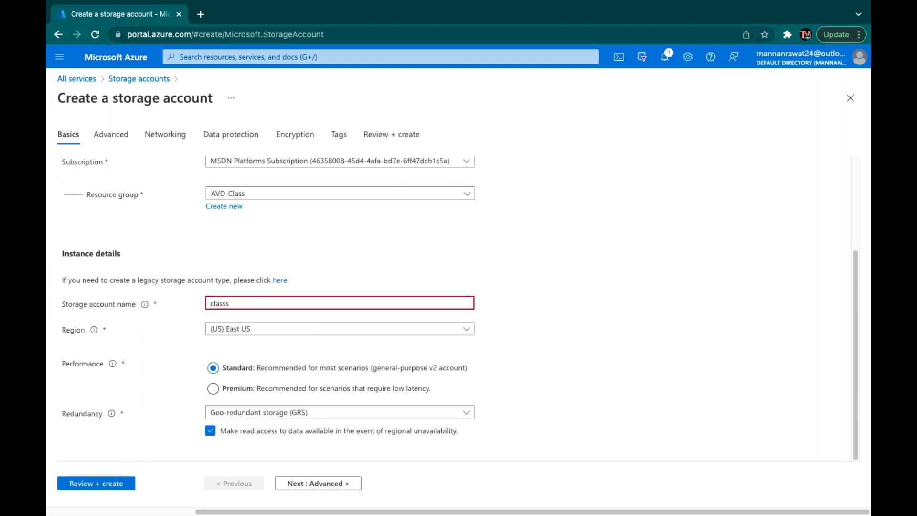
type("torage198")
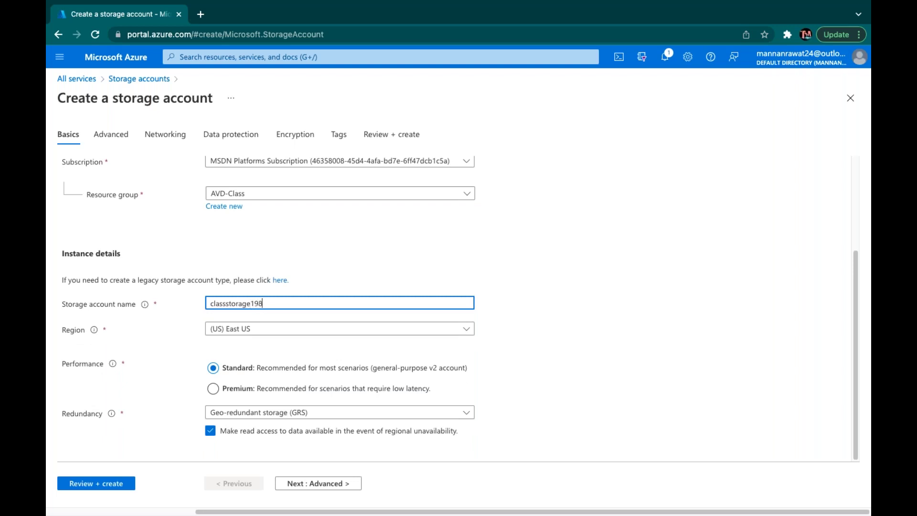
key("BackSpace")
type("88")
left_click(554, 358)
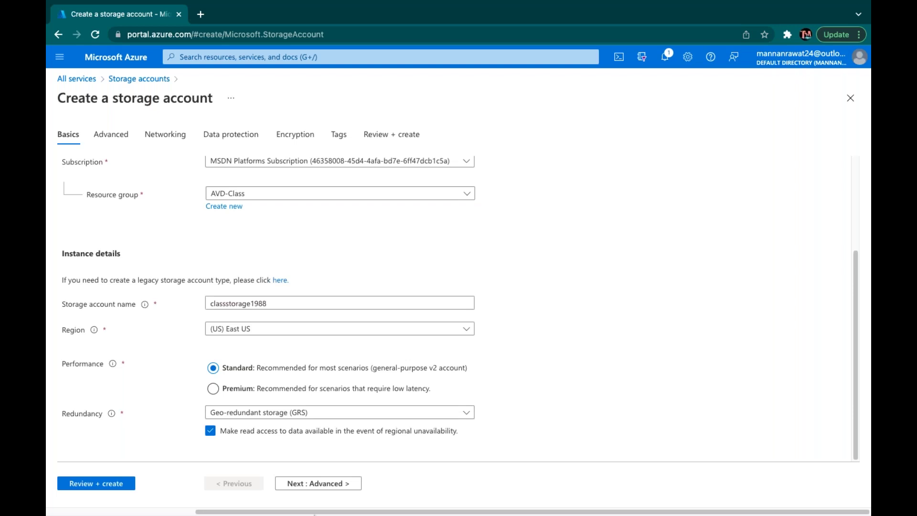
Advance through all tabs to Review + create for validation
left_click(317, 487)
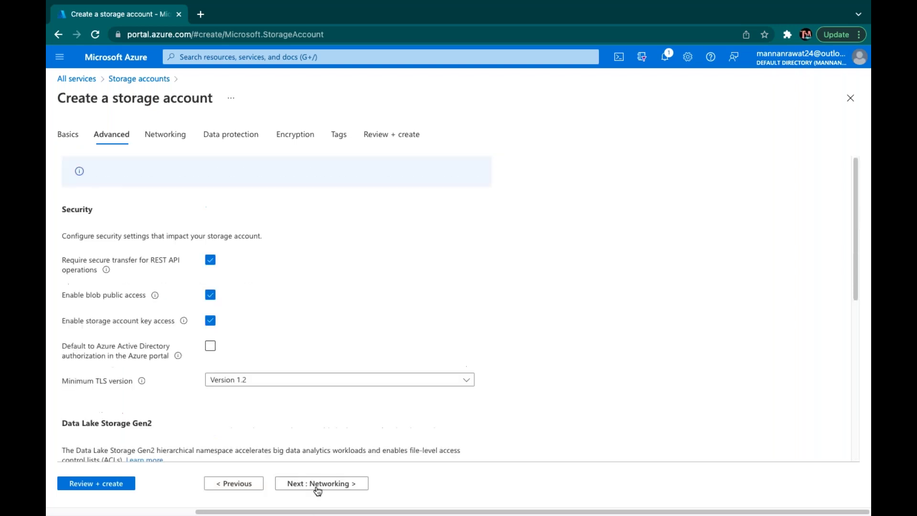
left_click(317, 488)
left_click(318, 487)
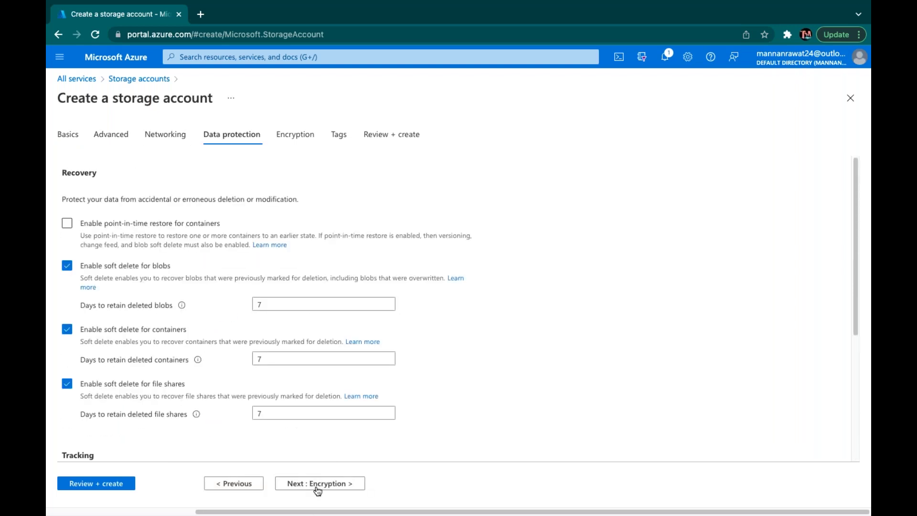
left_click(318, 487)
left_click(318, 488)
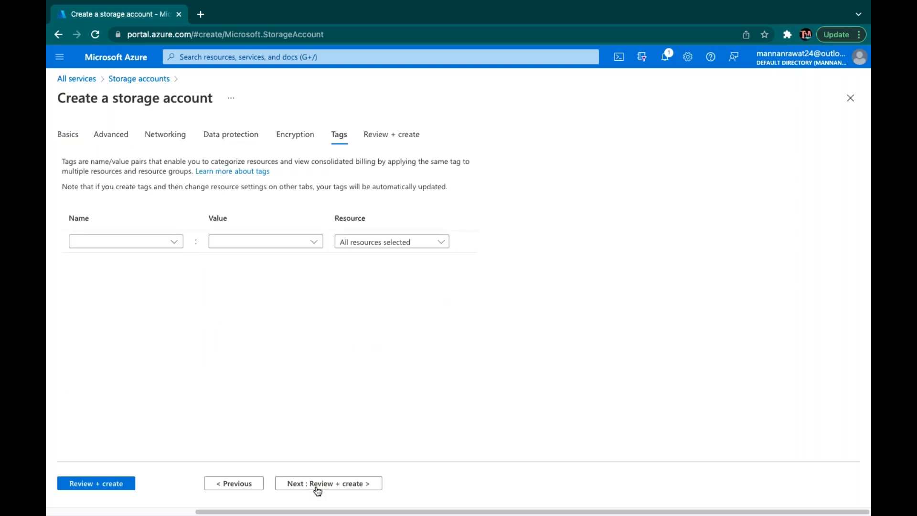
left_click(318, 488)
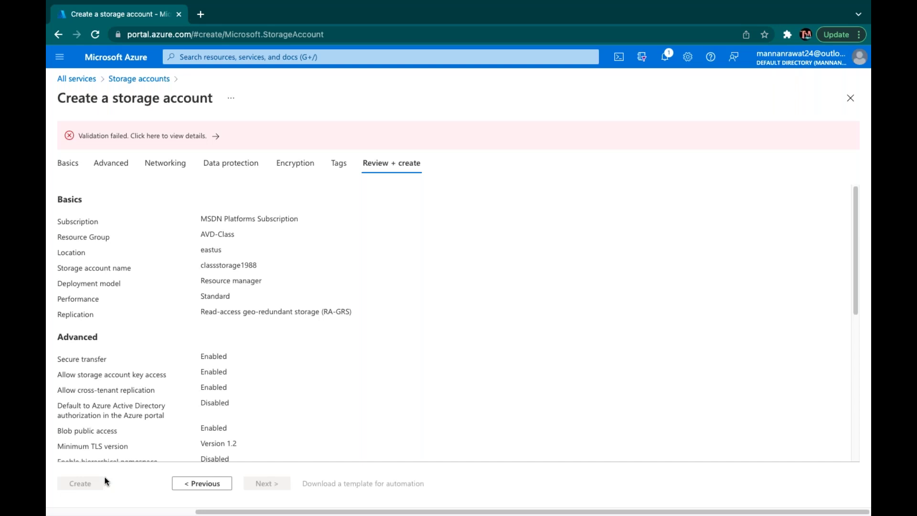
Go back to Basics and change the storage account name to classstorage19885
left_click(204, 483)
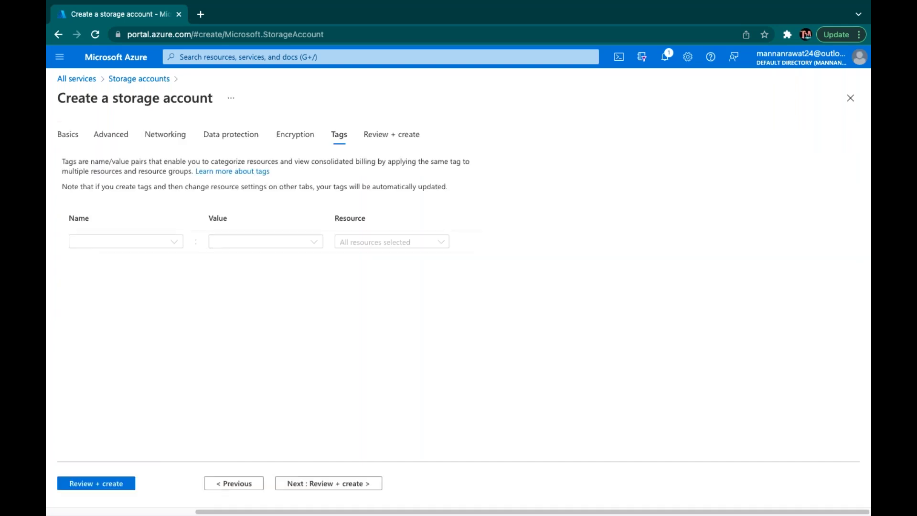
left_click(234, 485)
left_click(235, 485)
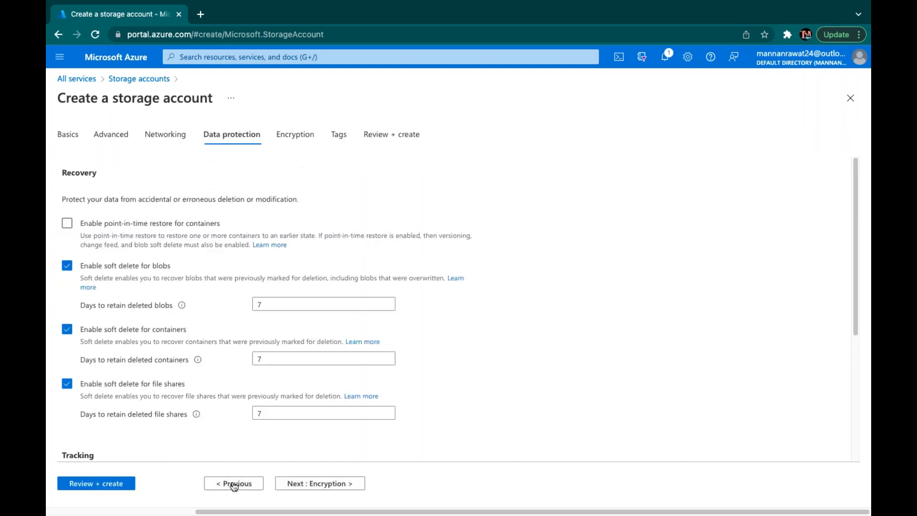
left_click(234, 486)
left_click(234, 485)
left_click(234, 485)
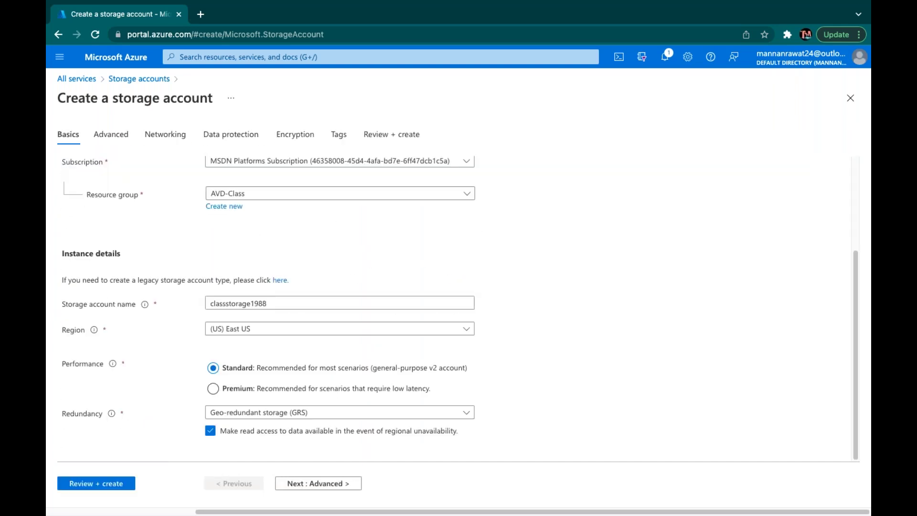
scroll(293, 371, "up", 3)
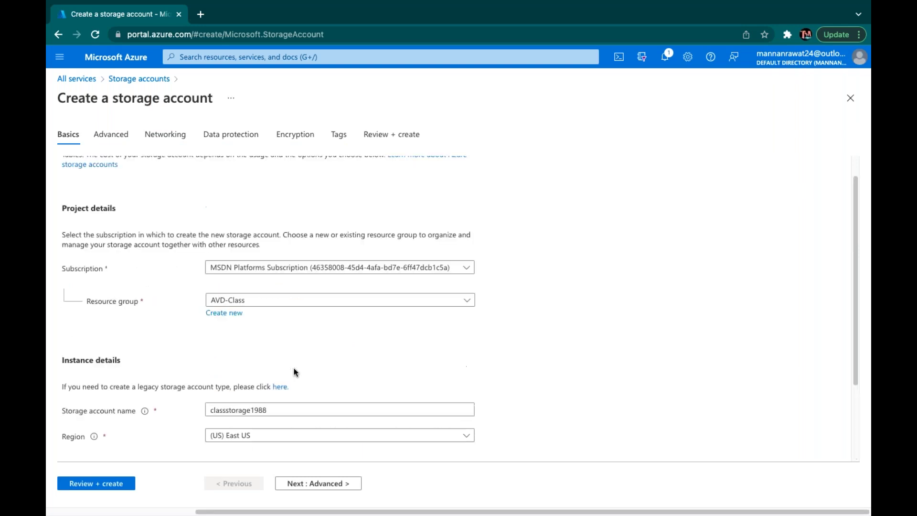
scroll(291, 366, "down", 1)
left_click(271, 354)
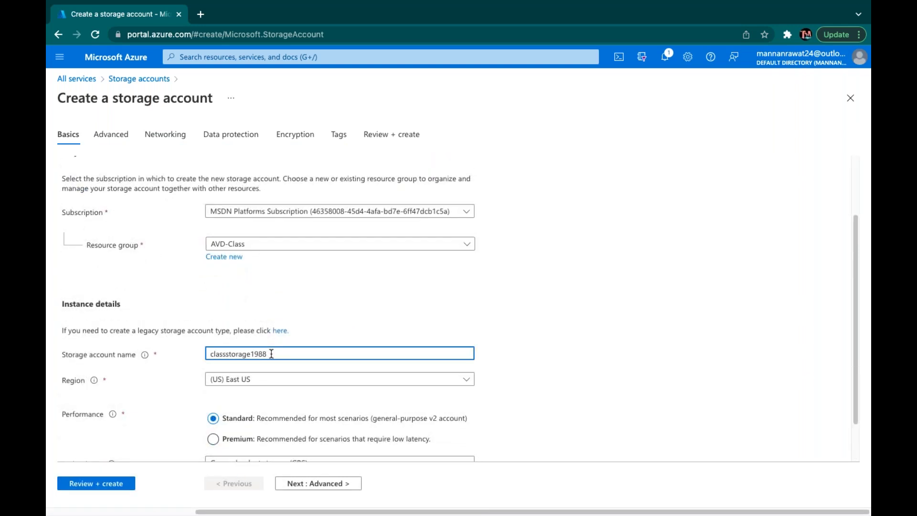
type("5")
Step through the tabs to Review + create again and create the storage account
scroll(322, 401, "down", 1)
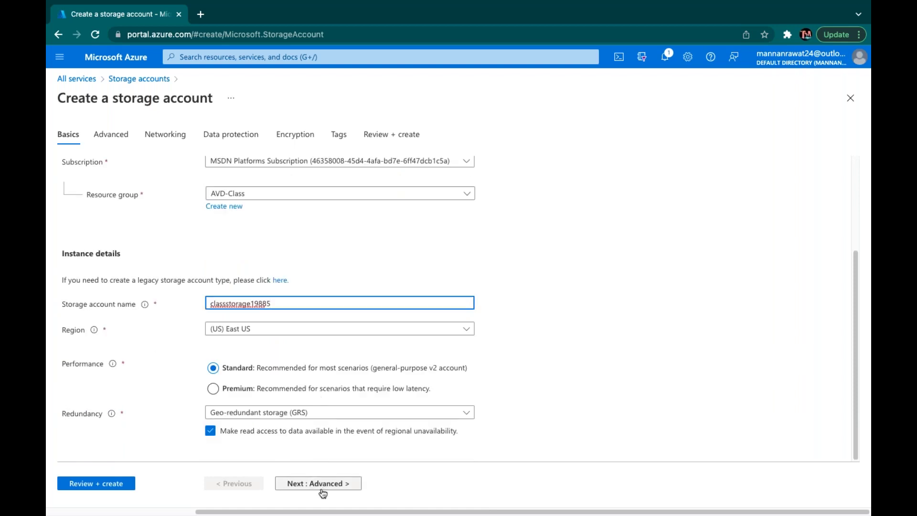
left_click(320, 484)
left_click(330, 484)
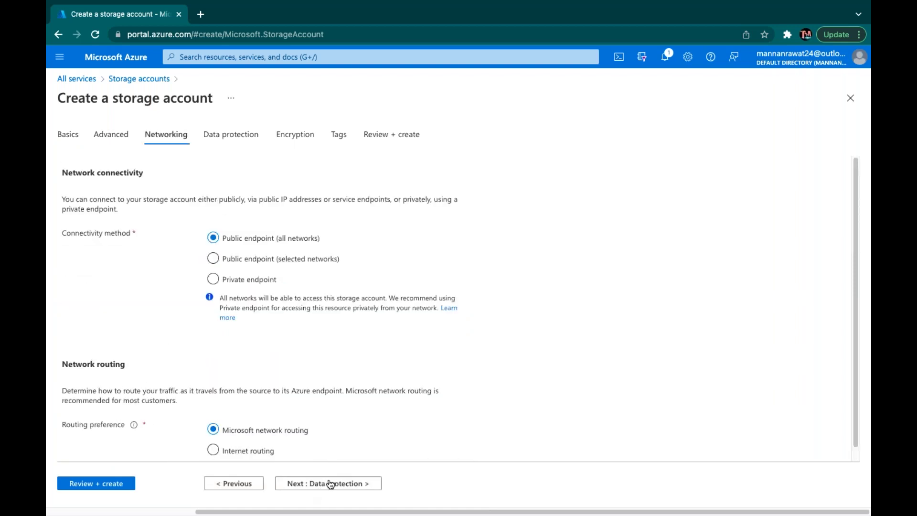
left_click(330, 484)
left_click(330, 484)
left_click(330, 484)
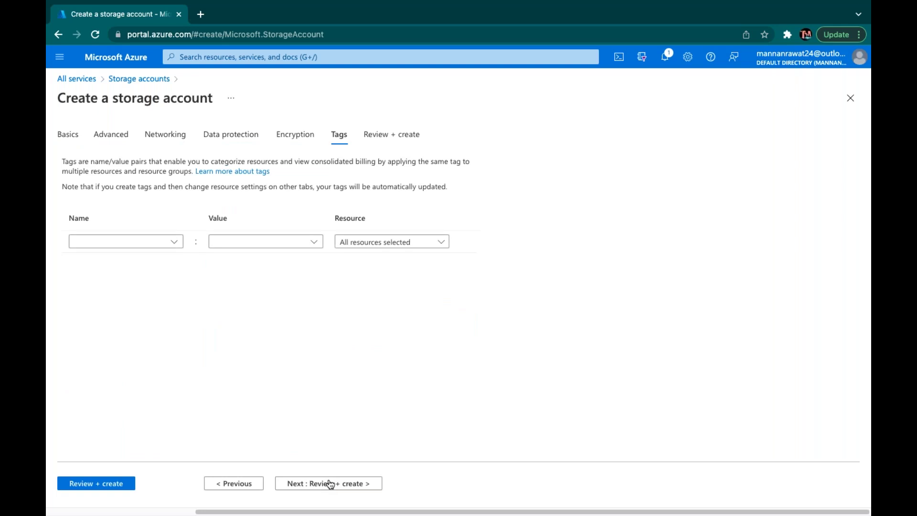
left_click(328, 483)
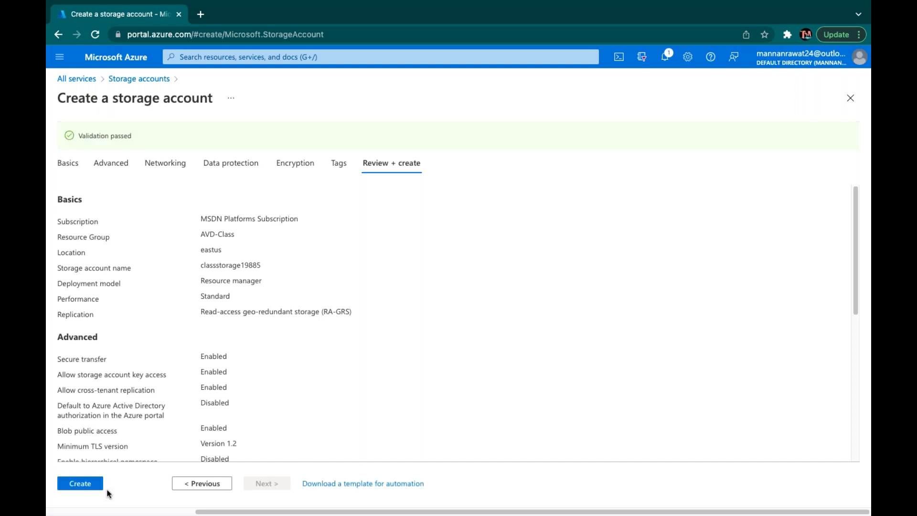
left_click(80, 485)
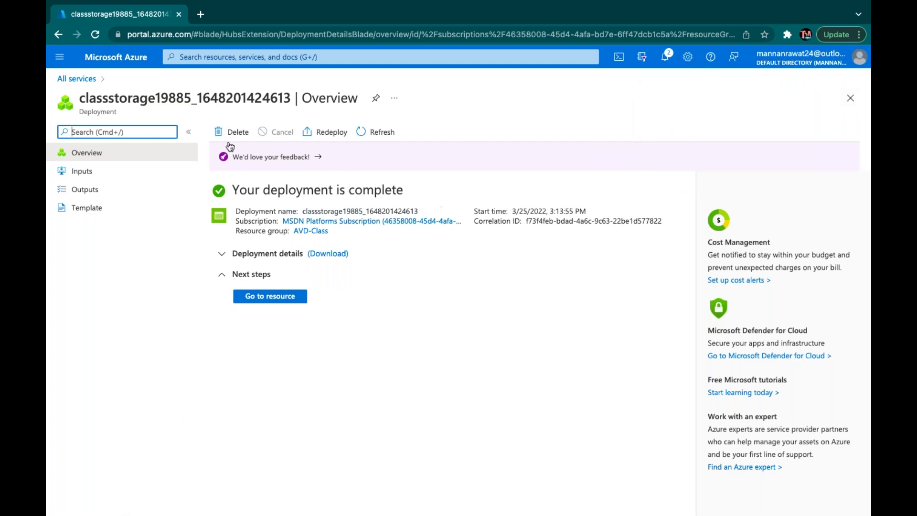
Once the deployment completes, go to the All services list
left_click(70, 79)
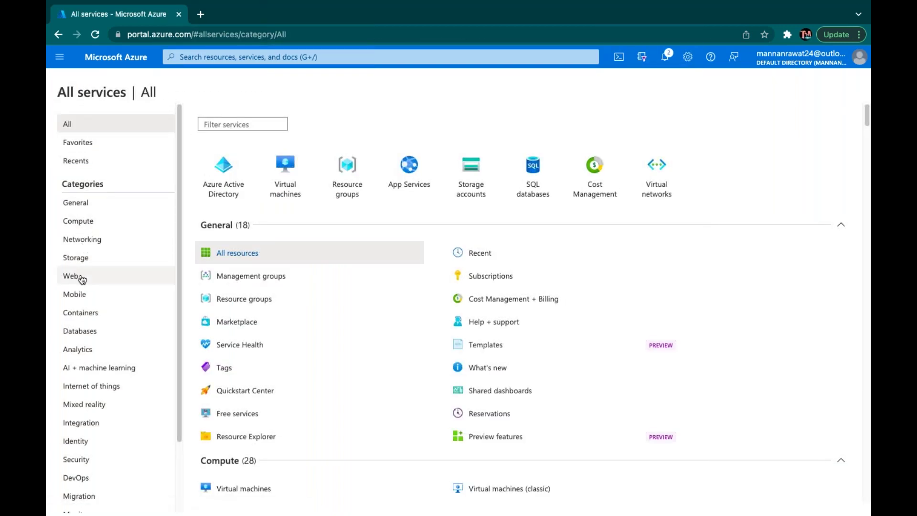
Filter All services to the Storage category and open Storage accounts
left_click(80, 261)
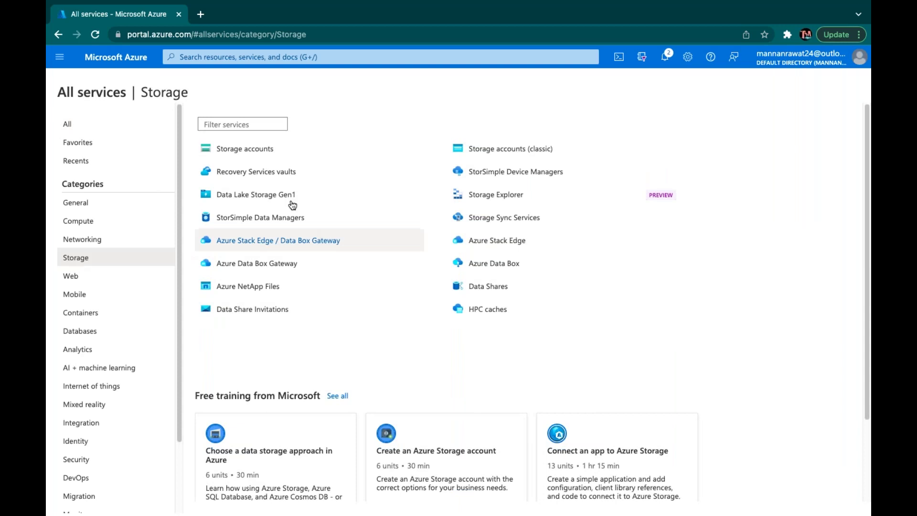
left_click(247, 152)
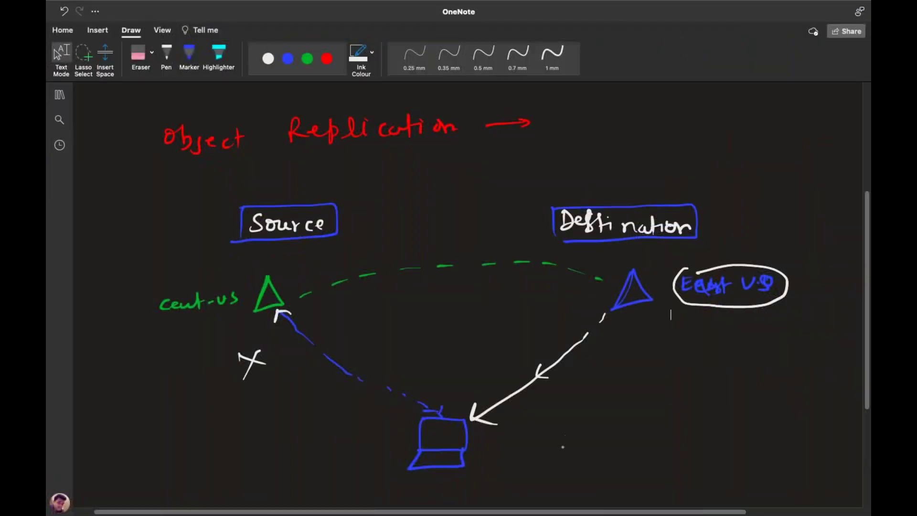
scroll(670, 130, "down", 5)
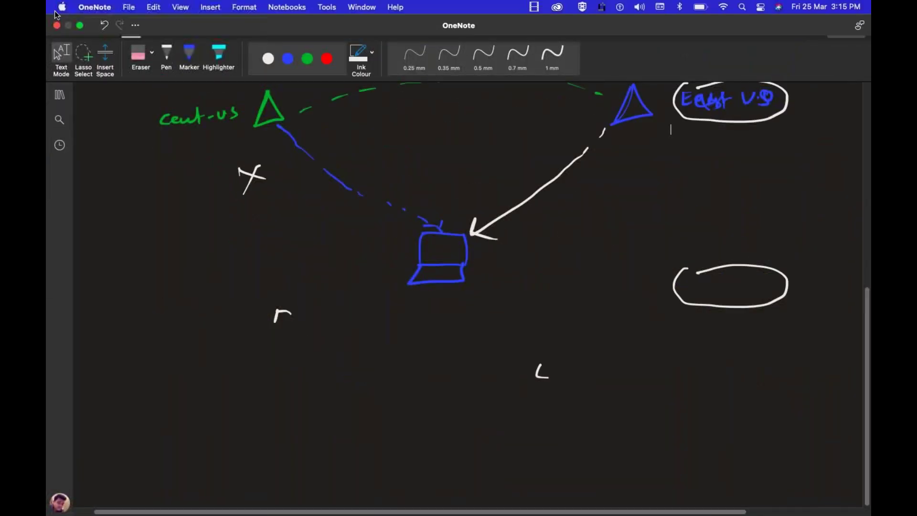
left_click(57, 27)
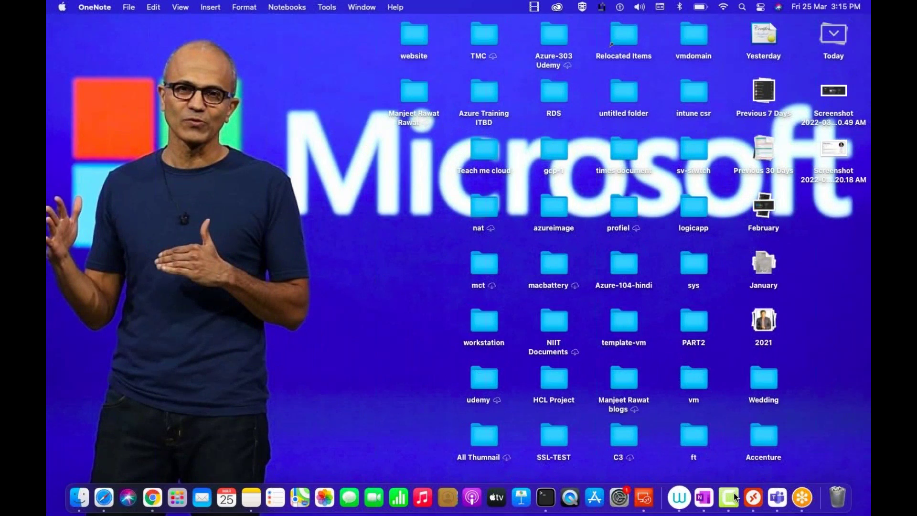
left_click(704, 498)
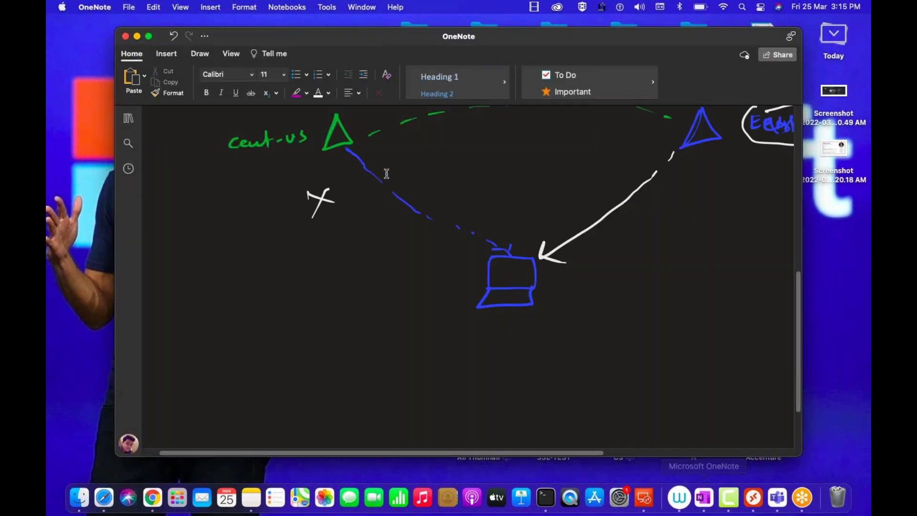
left_click(148, 36)
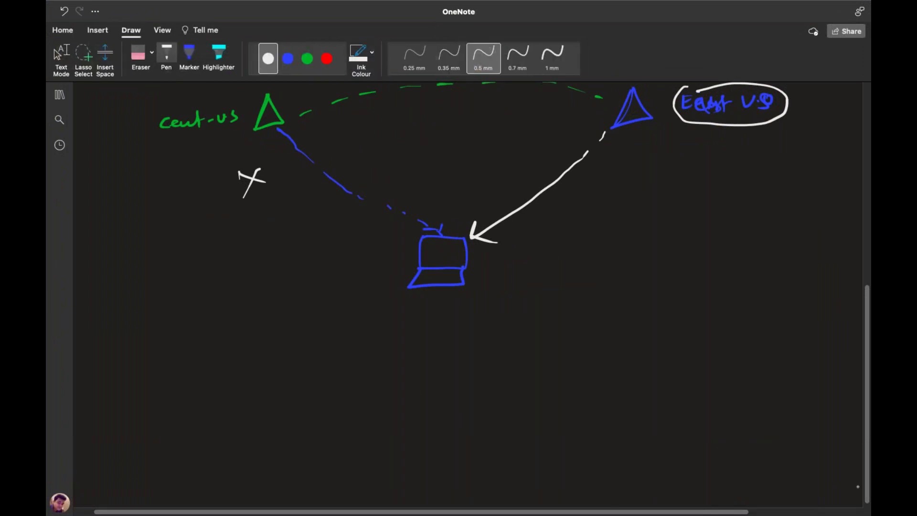
scroll(859, 487, "down", 10)
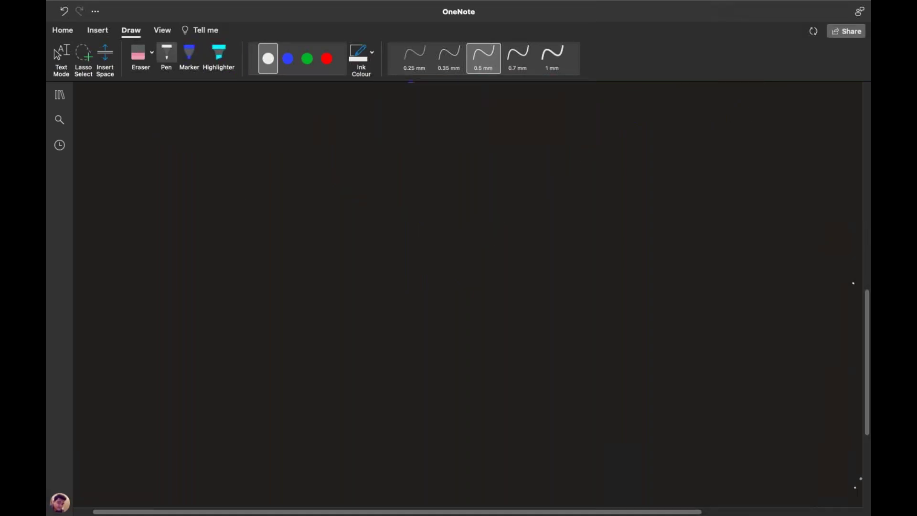
Write Source and Destination headings with each storage account name in green beneath
mouse_move(127, 178)
left_mouse_down()
mouse_move(137, 191)
mouse_move(202, 190)
mouse_move(206, 200)
left_mouse_up()
left_click(307, 58)
mouse_move(108, 258)
left_mouse_down()
mouse_move(137, 268)
mouse_move(186, 260)
mouse_move(199, 271)
mouse_move(285, 268)
left_mouse_up()
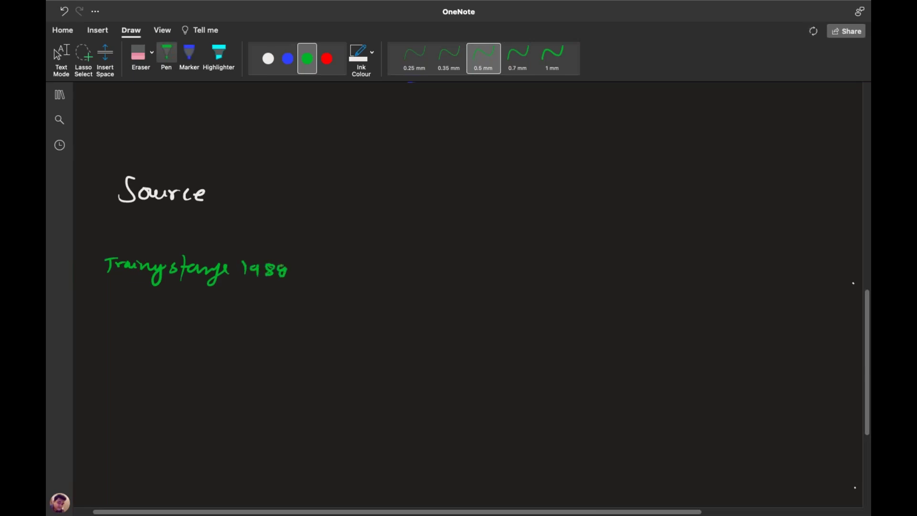
left_click(287, 58)
left_click_drag(593, 197, 709, 212)
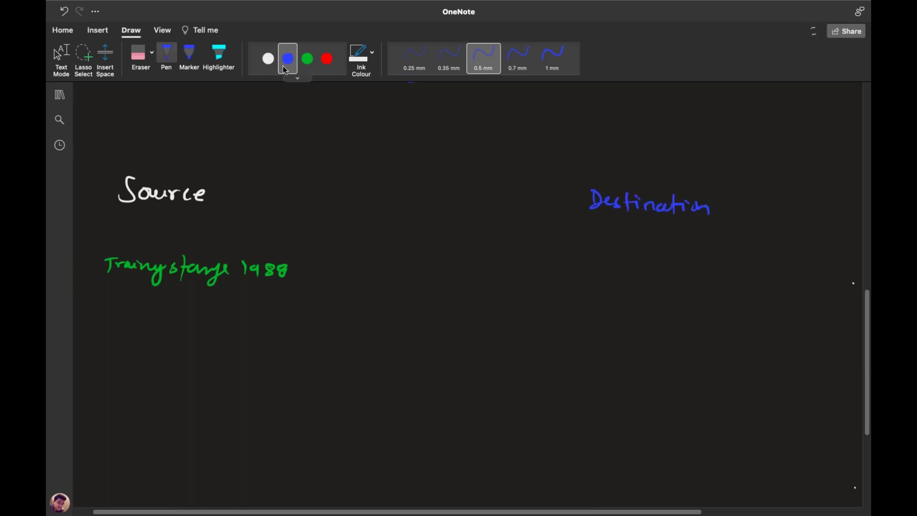
left_click(307, 59)
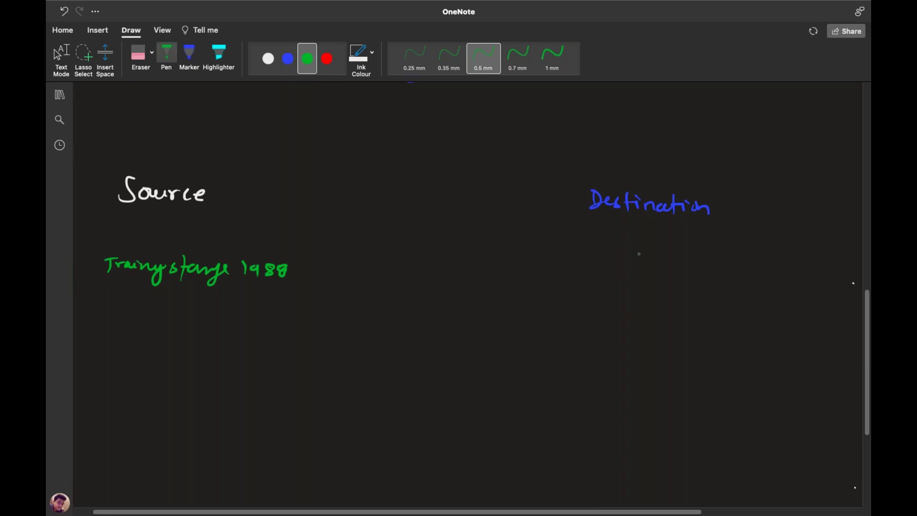
mouse_move(604, 259)
left_mouse_down()
mouse_move(605, 266)
mouse_move(709, 262)
mouse_move(730, 273)
mouse_move(750, 262)
mouse_move(763, 271)
left_mouse_up()
left_click(752, 268)
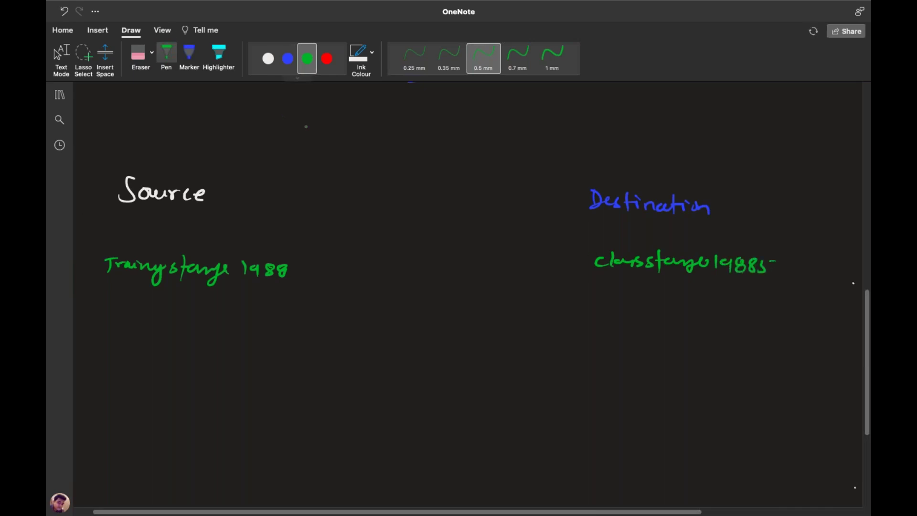
In red, draw arrows down from both account names to handwritten Container labels
left_click(328, 58)
left_click_drag(177, 295, 173, 338)
left_click_drag(163, 333, 178, 336)
mouse_move(141, 373)
left_mouse_down()
mouse_move(148, 367)
mouse_move(146, 383)
left_mouse_up()
left_click_drag(154, 376, 173, 383)
mouse_move(180, 380)
left_mouse_down()
mouse_move(182, 368)
mouse_move(219, 385)
mouse_move(240, 382)
left_mouse_up()
left_click_drag(242, 376, 256, 382)
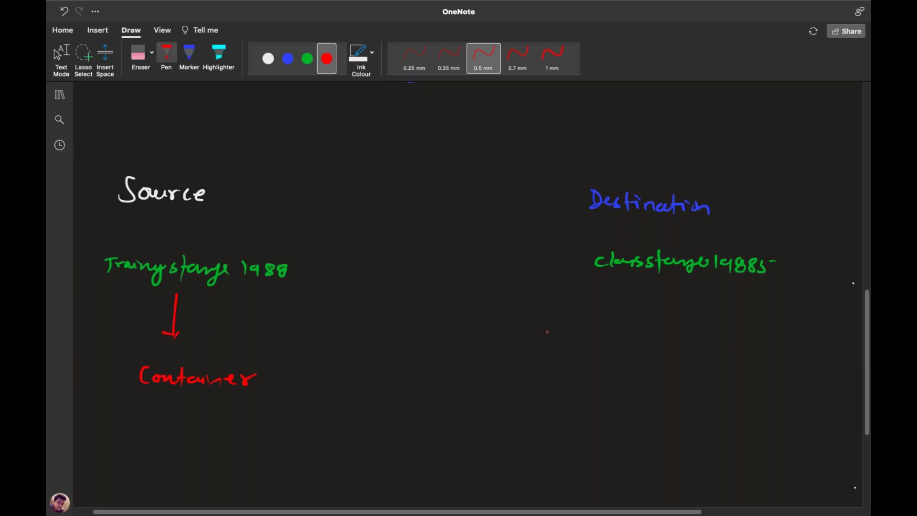
left_click_drag(677, 287, 655, 388)
left_click_drag(658, 382, 678, 388)
left_click_drag(678, 378, 697, 391)
left_click_drag(695, 382, 732, 389)
left_click_drag(732, 386, 751, 396)
Enclose the left and right Container labels in red boxes
scroll(870, 400, "down", 3)
left_click_drag(135, 296, 134, 328)
mouse_move(136, 297)
left_mouse_down()
mouse_move(268, 315)
mouse_move(129, 326)
left_mouse_up()
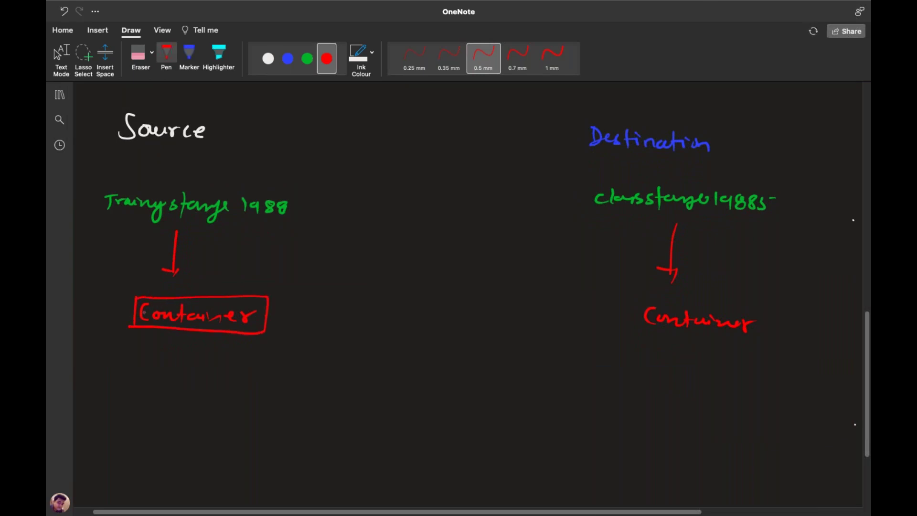
left_click_drag(641, 303, 641, 328)
mouse_move(642, 302)
left_mouse_down()
mouse_move(737, 310)
mouse_move(653, 337)
mouse_move(625, 334)
left_mouse_up()
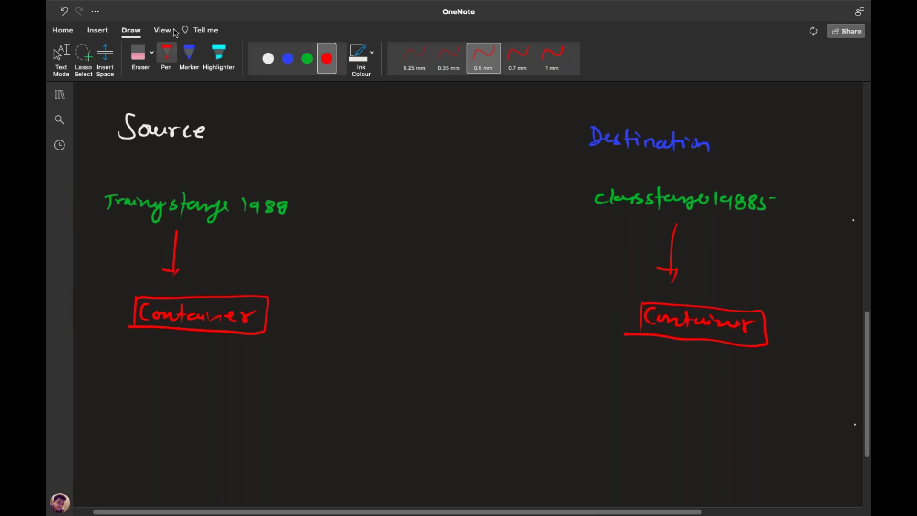
In blue, add a Configure Replication step with an arrow down to Upload Data
left_click(287, 58)
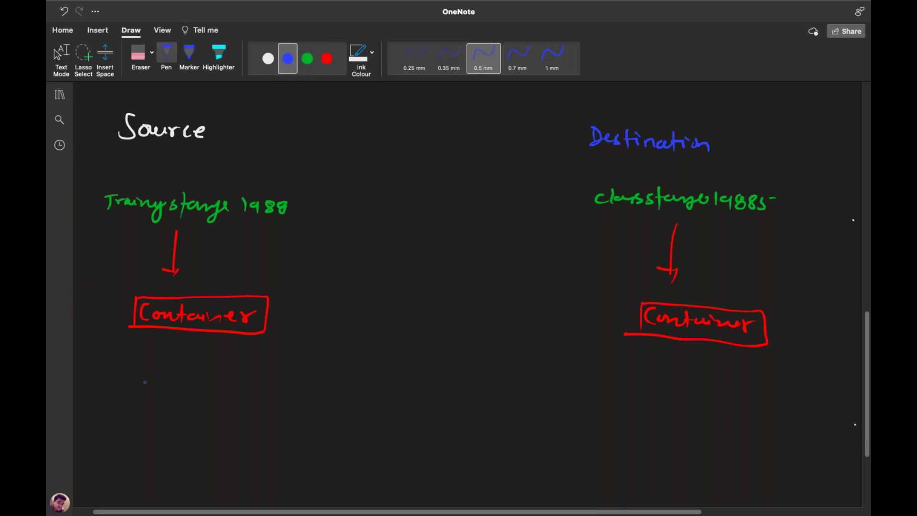
mouse_move(175, 334)
left_mouse_down()
mouse_move(184, 368)
mouse_move(230, 378)
left_mouse_up()
left_click_drag(237, 374, 440, 389)
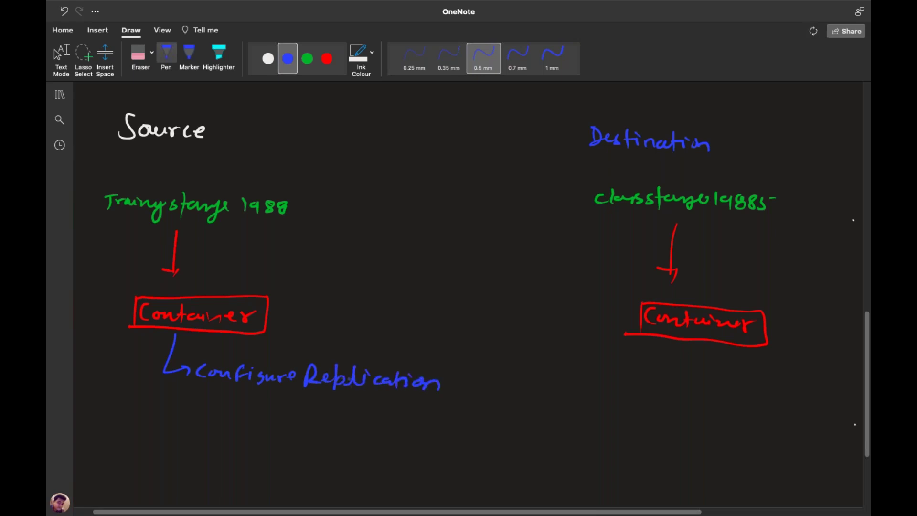
left_click(426, 372)
left_click_drag(282, 393, 279, 427)
mouse_move(267, 417)
left_mouse_down()
mouse_move(287, 430)
mouse_move(258, 460)
mouse_move(267, 451)
left_mouse_up()
left_click(278, 460)
mouse_move(272, 454)
left_mouse_down()
mouse_move(268, 471)
mouse_move(330, 457)
mouse_move(327, 471)
mouse_move(366, 466)
left_mouse_up()
left_click_drag(366, 454, 379, 464)
mouse_move(392, 460)
left_mouse_down()
mouse_move(385, 466)
mouse_move(399, 466)
left_mouse_up()
left_click_drag(404, 449, 403, 470)
left_click_drag(398, 458, 407, 457)
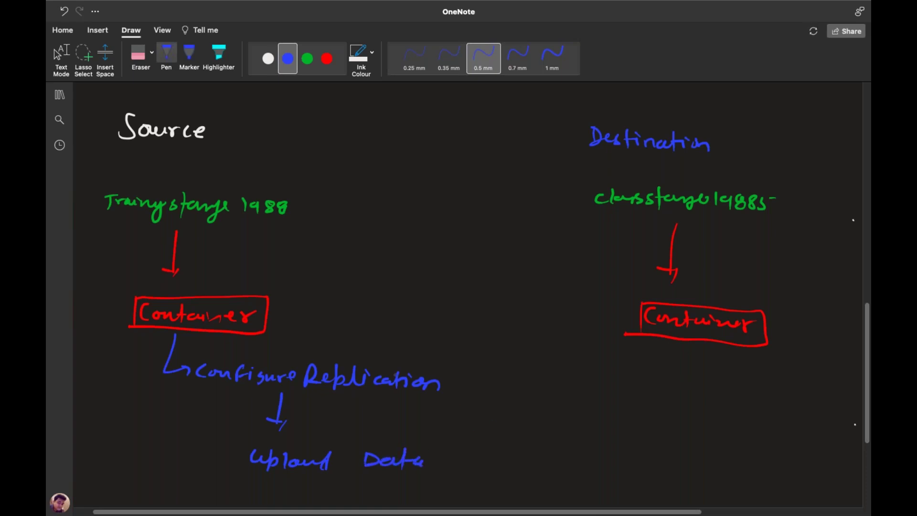
Draw a blue dashed line from the source Container to the destination Container
left_click_drag(313, 307, 321, 305)
left_click_drag(340, 302, 393, 303)
left_click_drag(407, 308, 487, 330)
left_click_drag(507, 336, 528, 344)
left_click_drag(554, 354, 606, 376)
left_click_drag(626, 382, 648, 389)
mouse_move(683, 353)
left_mouse_down()
mouse_move(710, 368)
mouse_move(686, 371)
left_mouse_up()
left_click_drag(688, 387, 701, 398)
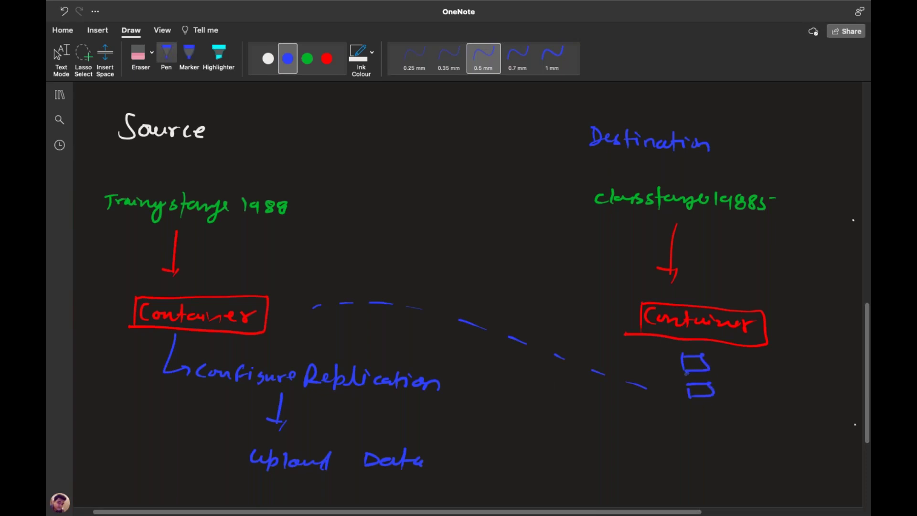
In white, box Source and Destination and join them with a dashed arrow
key("Escape")
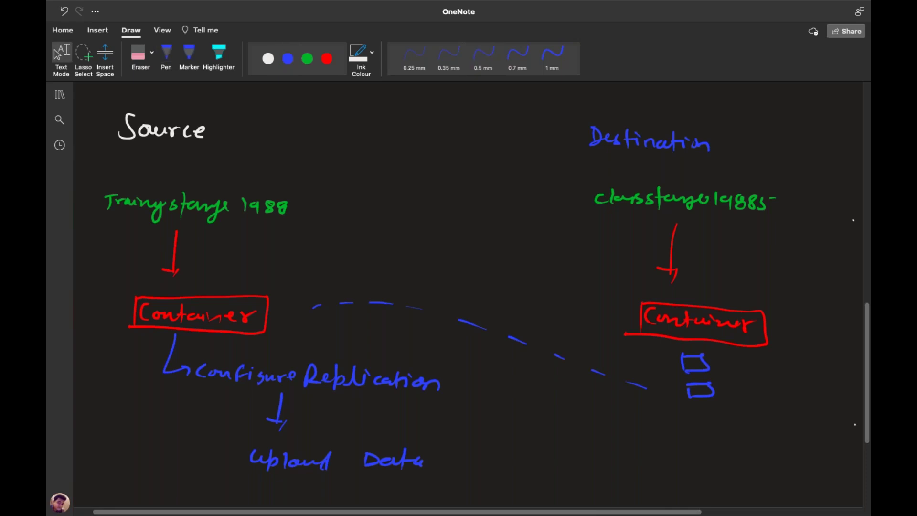
left_click(166, 56)
left_click(268, 58)
mouse_move(116, 106)
left_mouse_down()
mouse_move(112, 148)
mouse_move(214, 108)
mouse_move(110, 149)
left_mouse_up()
left_click_drag(591, 122, 588, 160)
mouse_move(590, 121)
left_mouse_down()
mouse_move(689, 123)
mouse_move(718, 165)
mouse_move(581, 165)
left_mouse_up()
left_click_drag(233, 119, 240, 117)
left_click_drag(261, 113, 315, 107)
left_click_drag(334, 106, 355, 106)
left_click_drag(375, 107, 453, 111)
left_click_drag(481, 119, 570, 132)
key("Escape")
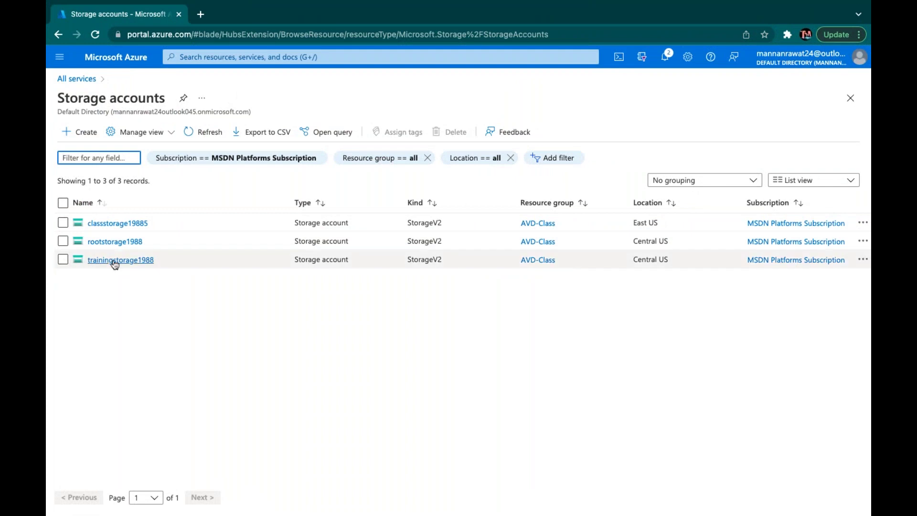
Delete the class container from trainingstorage1988's Containers list, leaving only $logs
left_click(115, 261)
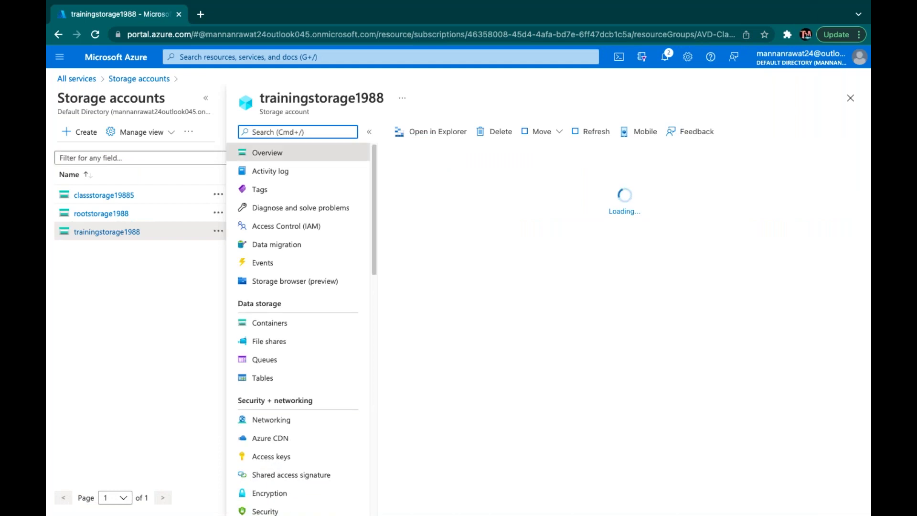
left_click(270, 325)
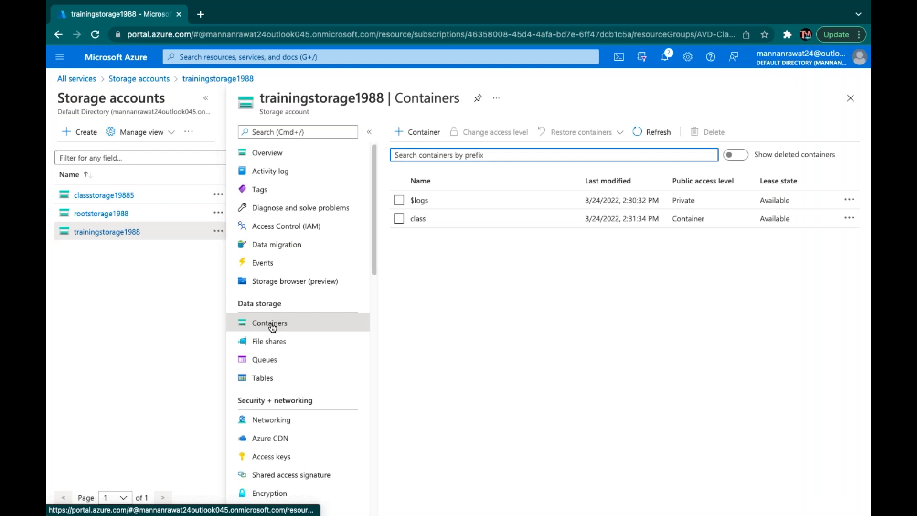
left_click(399, 219)
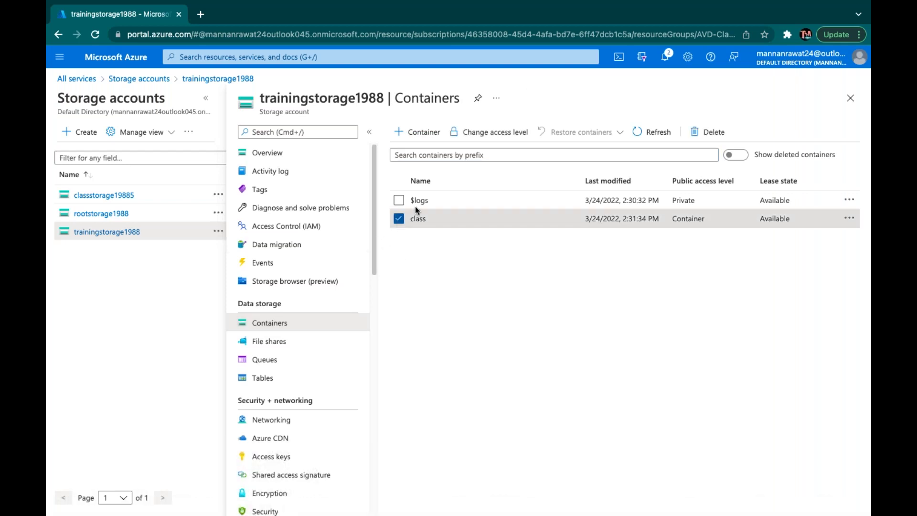
left_click(717, 137)
left_click(406, 312)
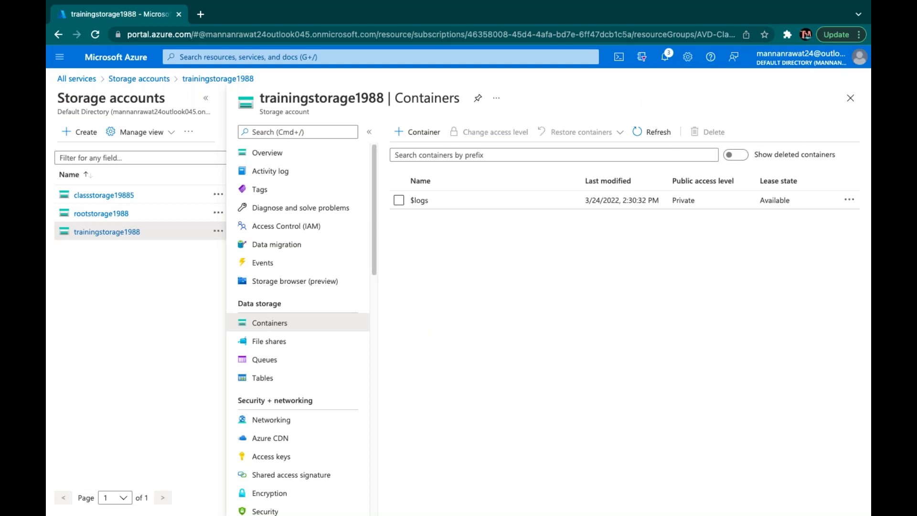
Add a lowercase 'source' container to trainingstorage1988 with Container-level anonymous read access
left_click(423, 131)
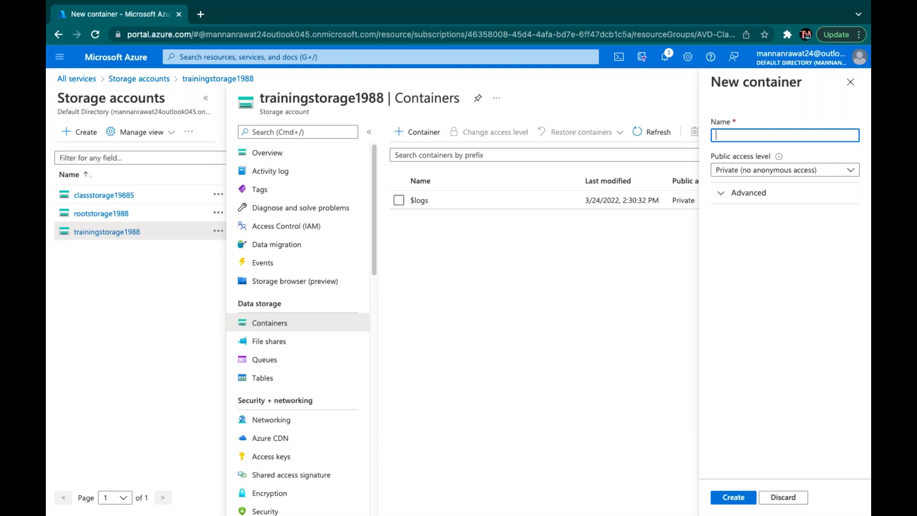
type("Source")
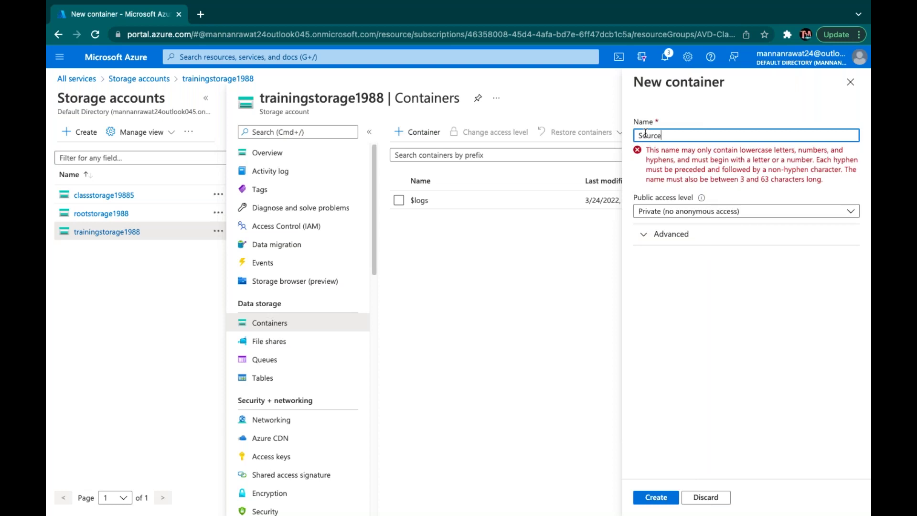
key("ctrl+a")
type("source")
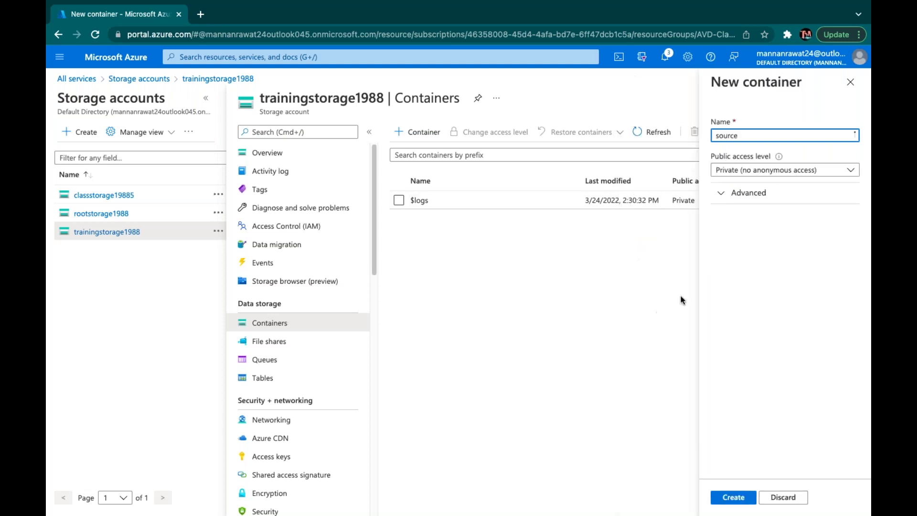
left_click(777, 171)
left_click(738, 223)
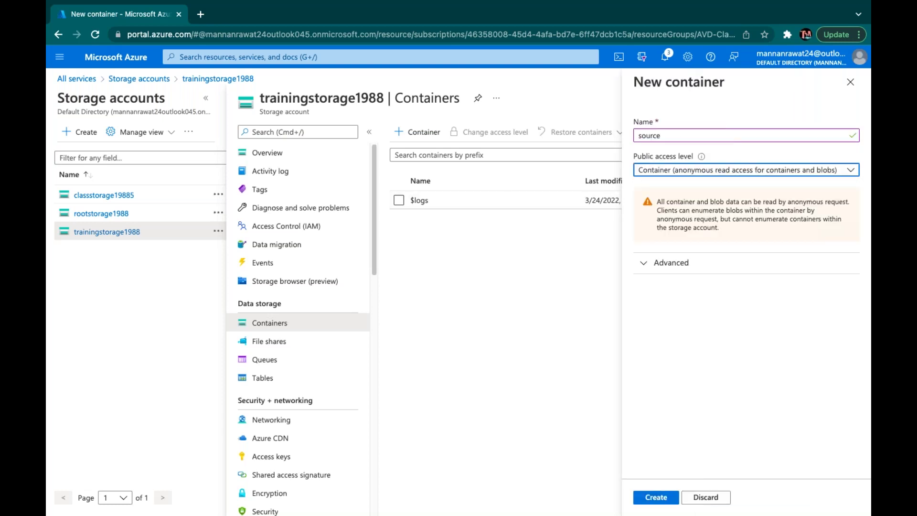
left_click(663, 502)
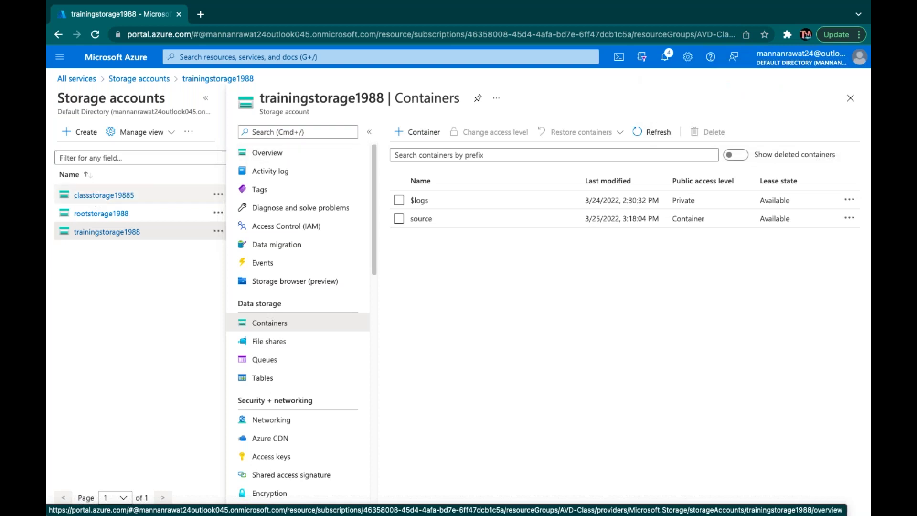
Open classstorage19885 in a new browser tab and show its containers
right_click(111, 199)
left_click(135, 202)
left_click(237, 15)
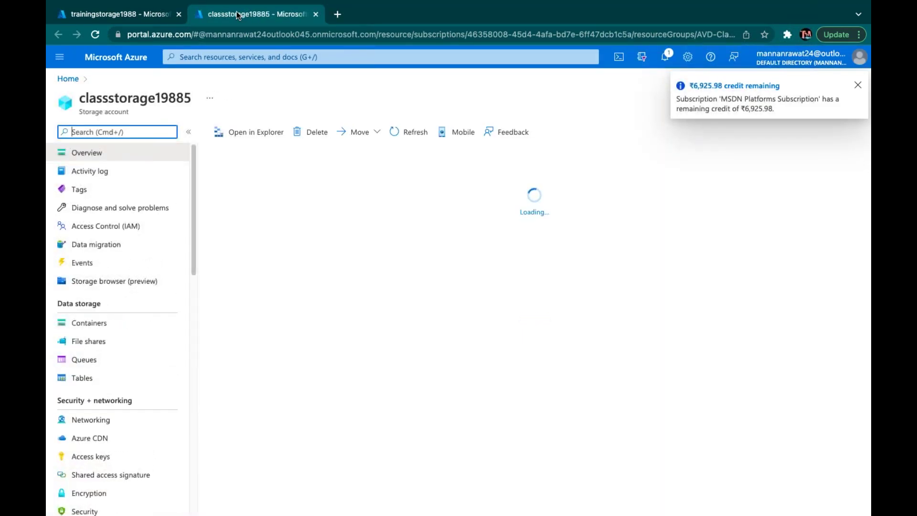
left_click(91, 325)
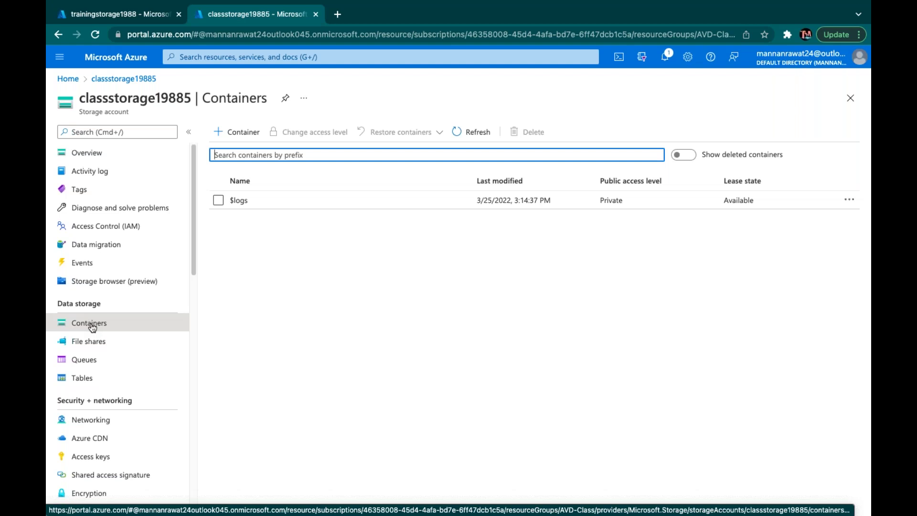
Create a 'destination' container there with Container-level public access
left_click(242, 131)
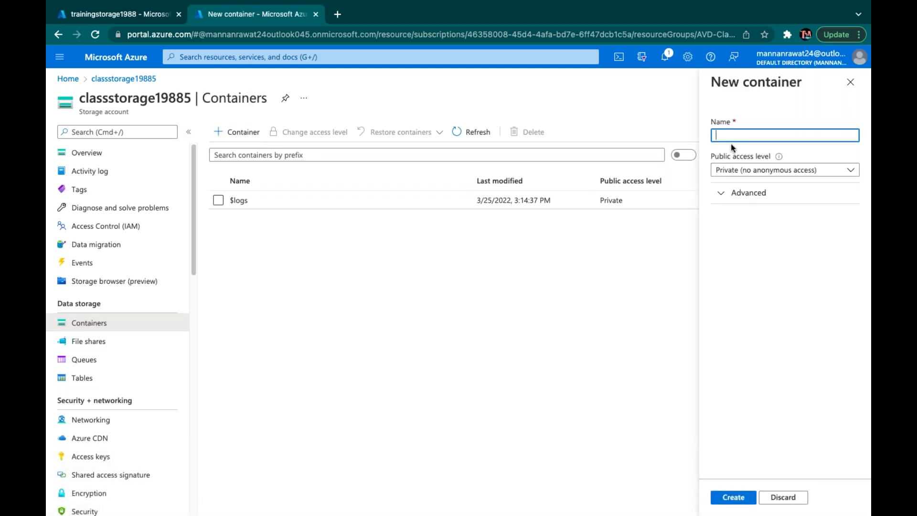
type("destib")
left_click(774, 171)
left_click(742, 222)
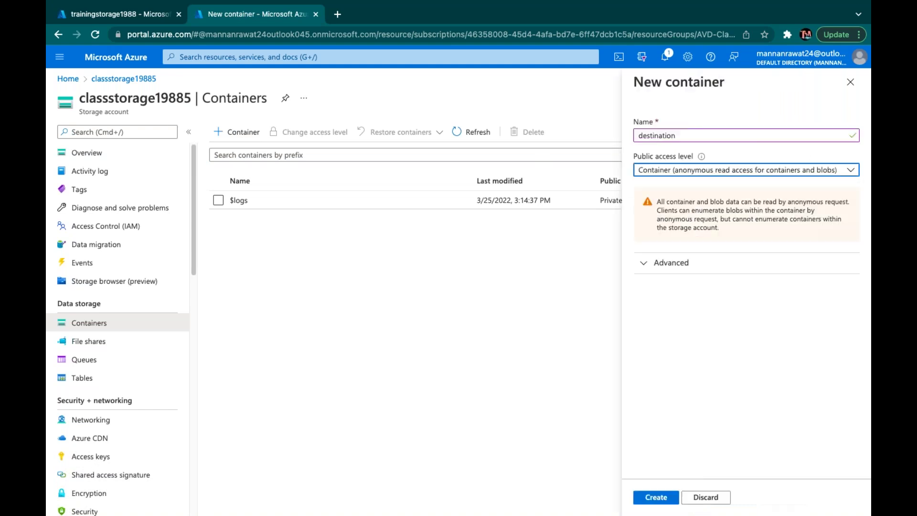
key("Return")
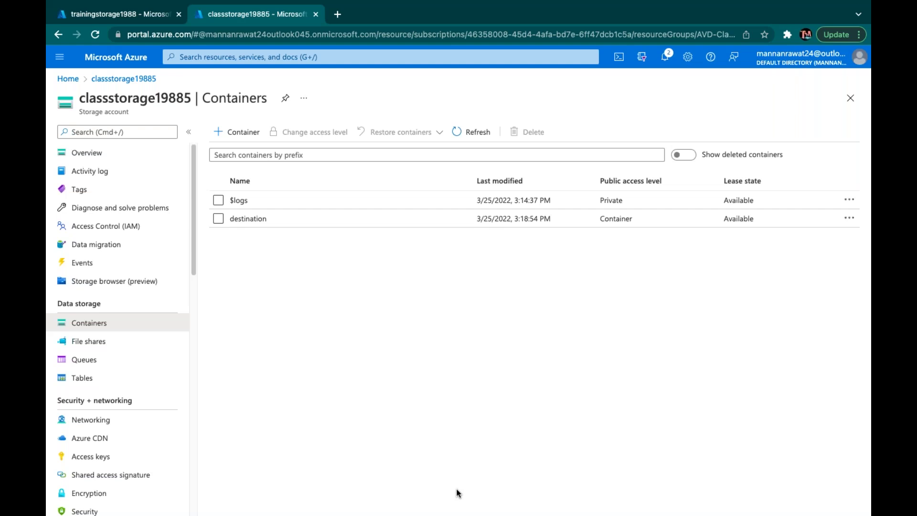
Return to the trainingstorage1988 tab and open its Object replication settings under Data management
left_click(127, 19)
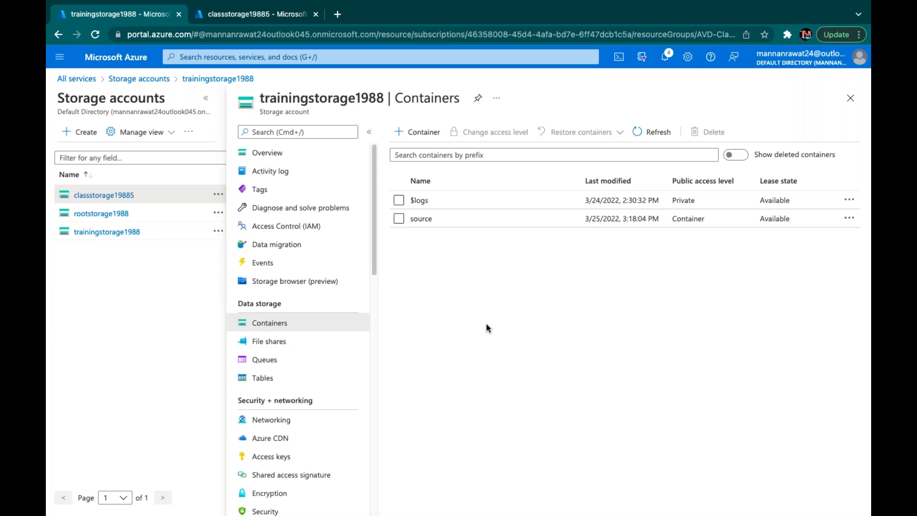
scroll(270, 466, "down", 3)
scroll(271, 468, "up", 3)
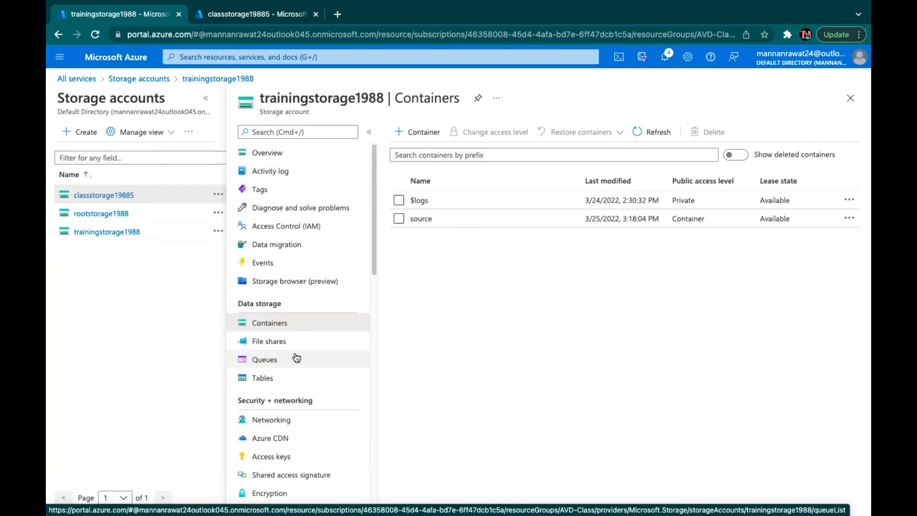
scroll(296, 357, "down", 5)
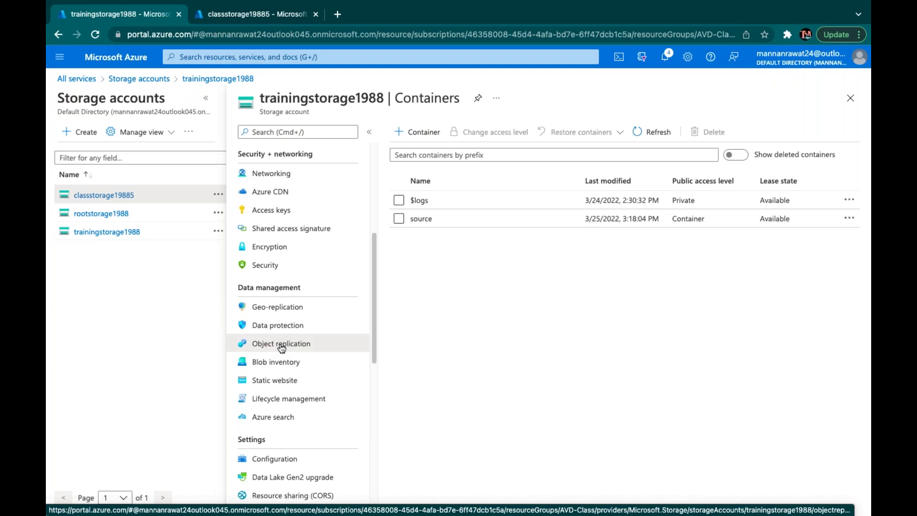
left_click(282, 344)
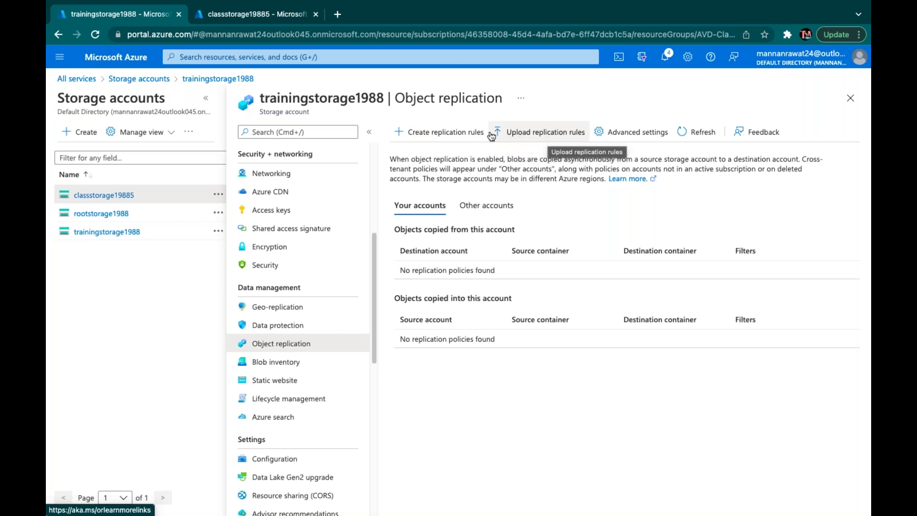
Start a replication rule to classstorage19885, pairing container source with container destination
left_click(450, 134)
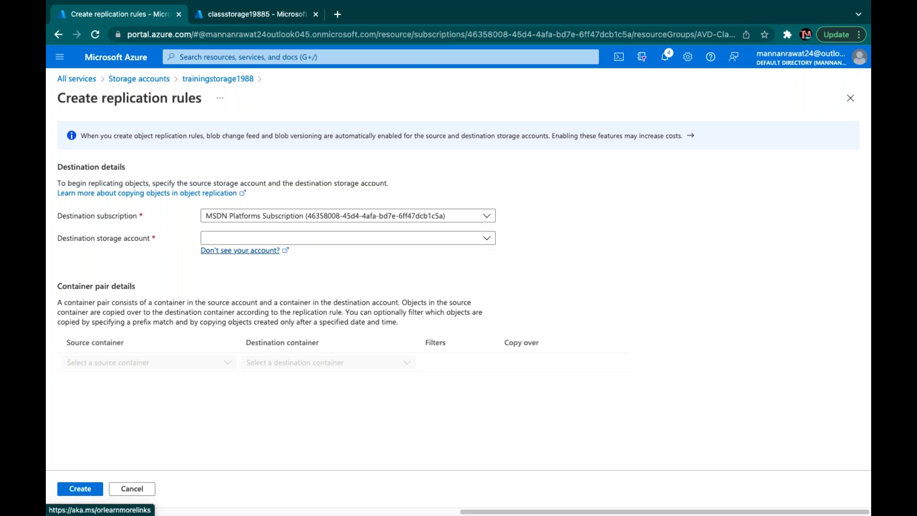
left_click(356, 240)
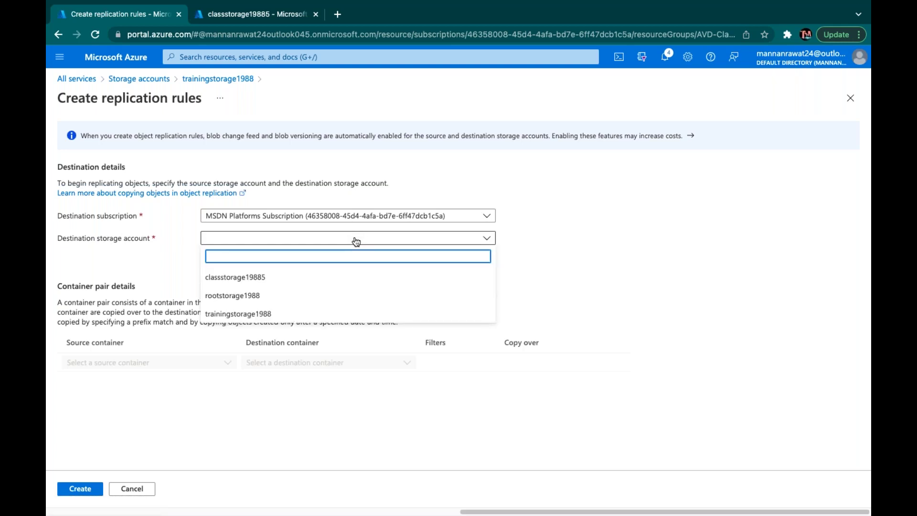
left_click(228, 278)
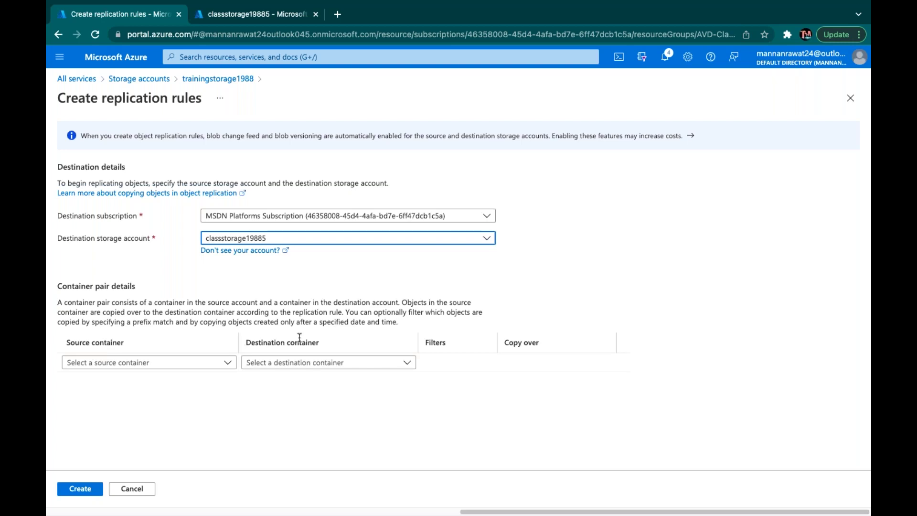
left_click(224, 364)
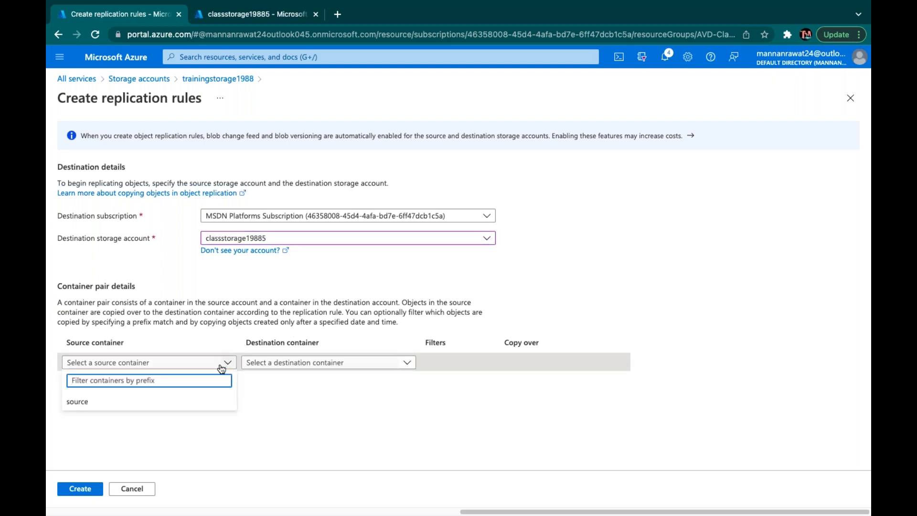
left_click(93, 406)
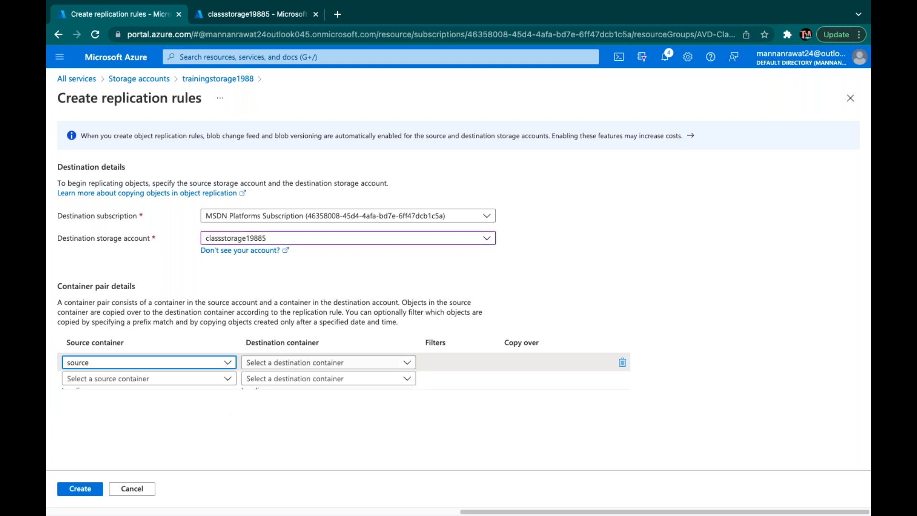
left_click(291, 363)
left_click(271, 403)
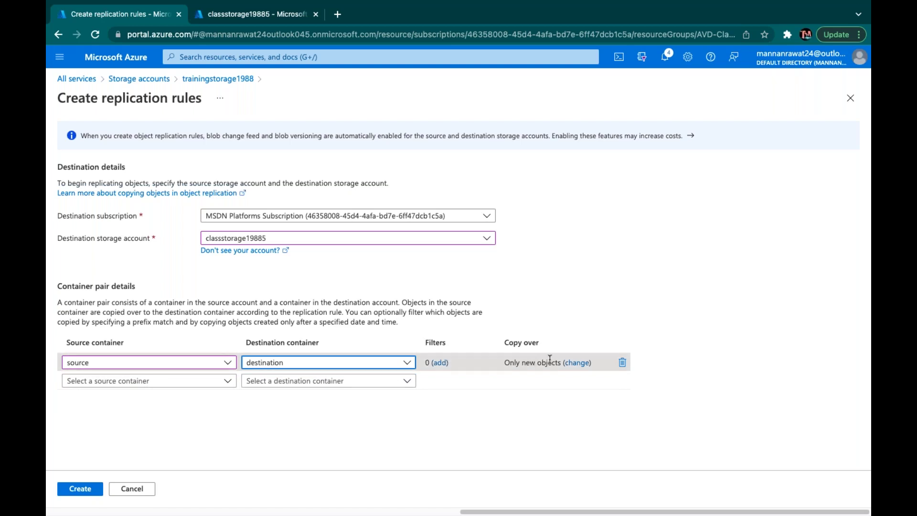
left_click(577, 363)
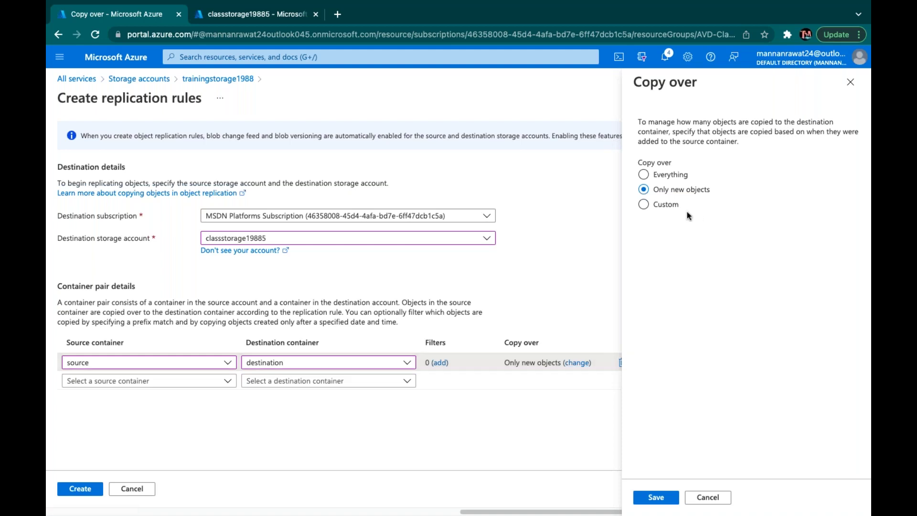
Save copy-over as Only new objects, abandoning the custom 03/20/2022 start date
left_click(643, 204)
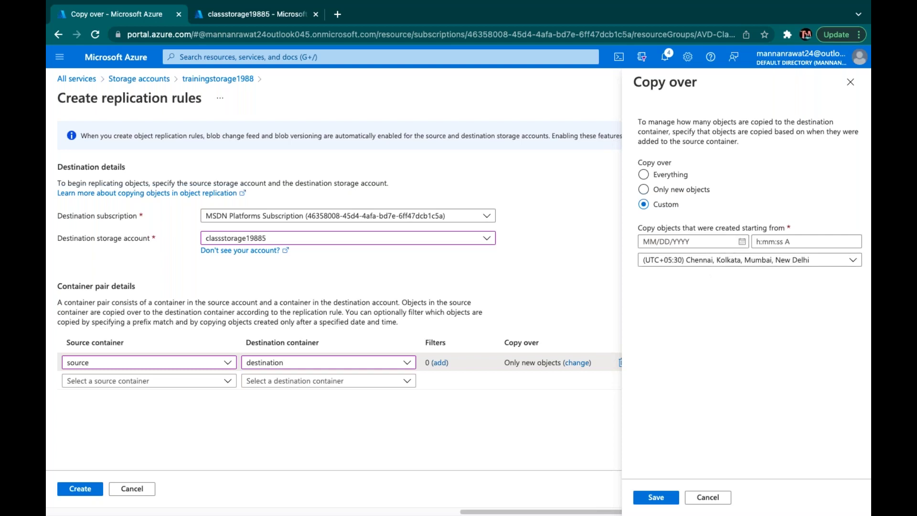
left_click(742, 243)
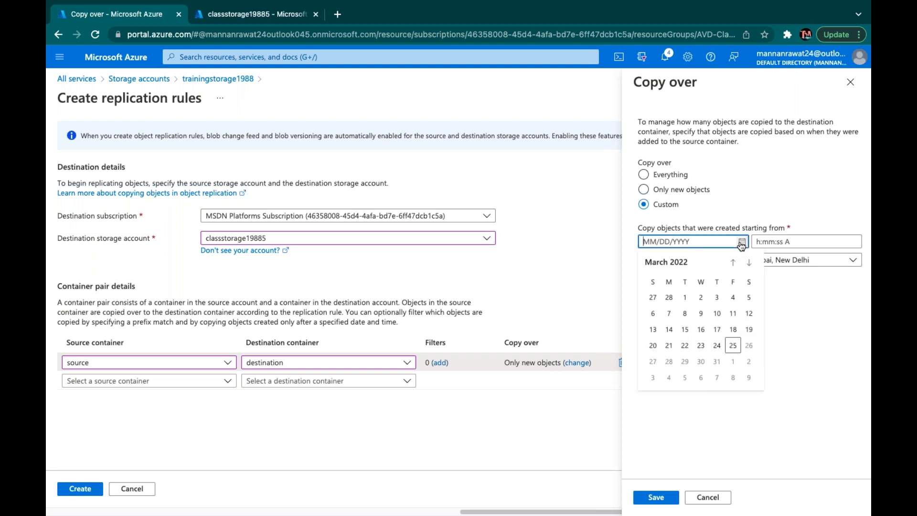
left_click(653, 345)
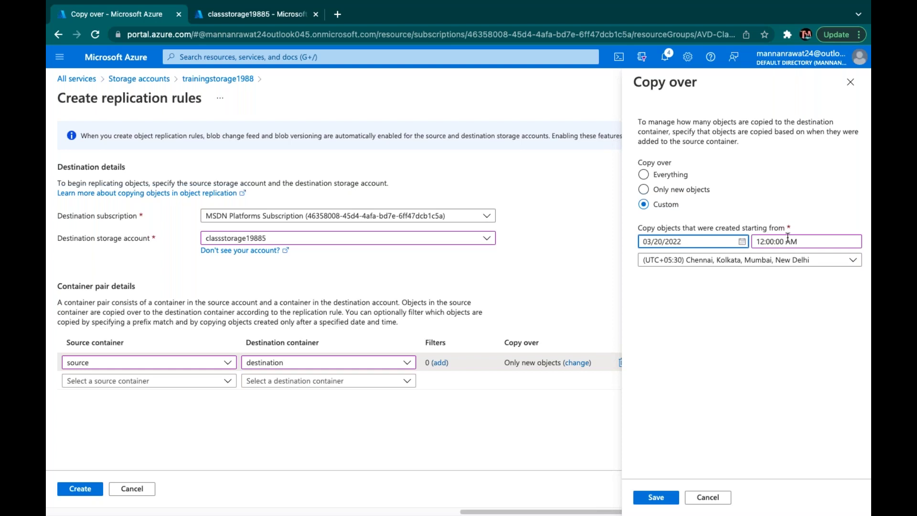
left_click(674, 191)
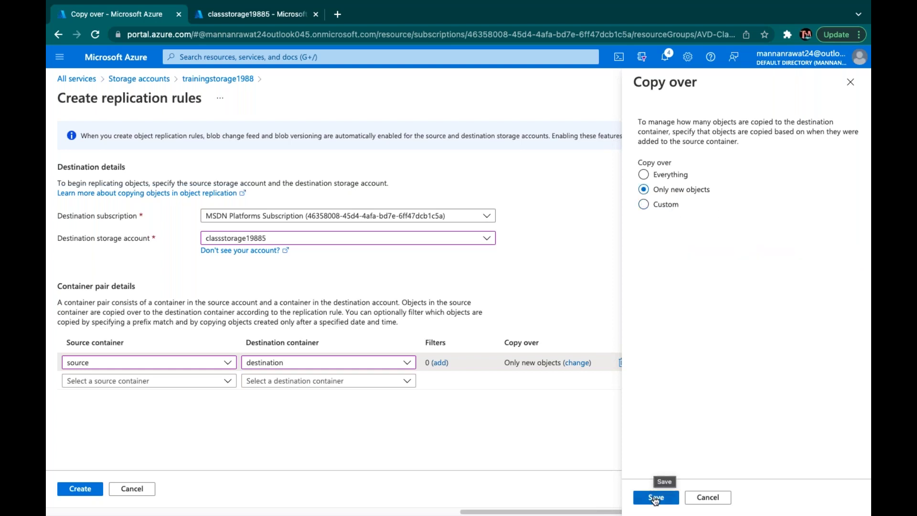
left_click(656, 498)
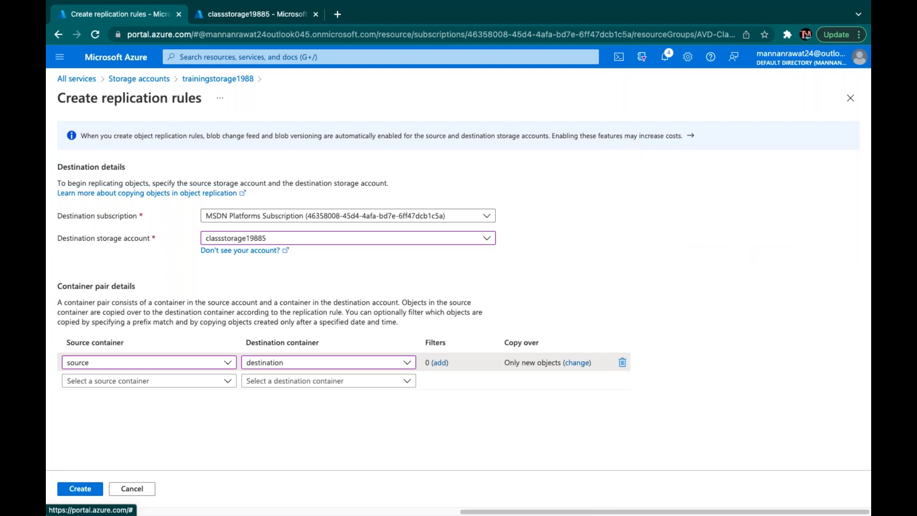
Create the source-to-destination replication rule and confirm classstorage19885's destination container is still empty
left_click(82, 490)
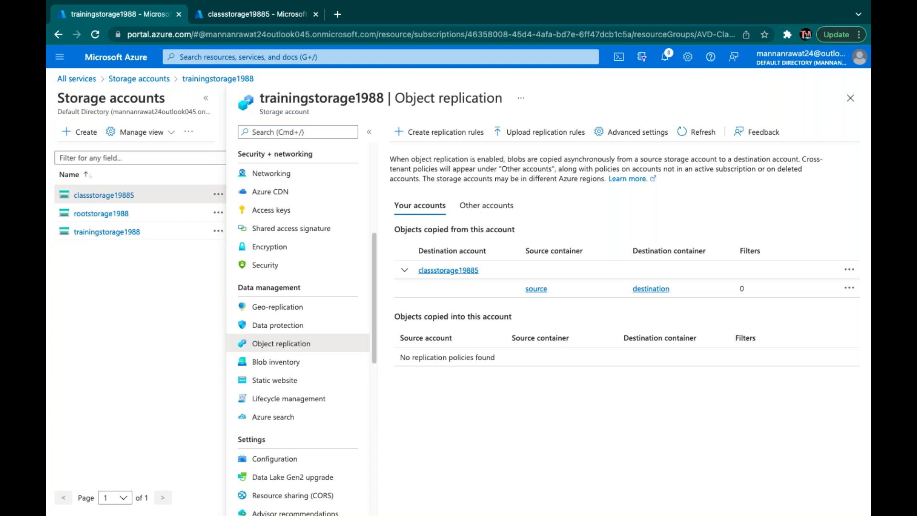
left_click(258, 18)
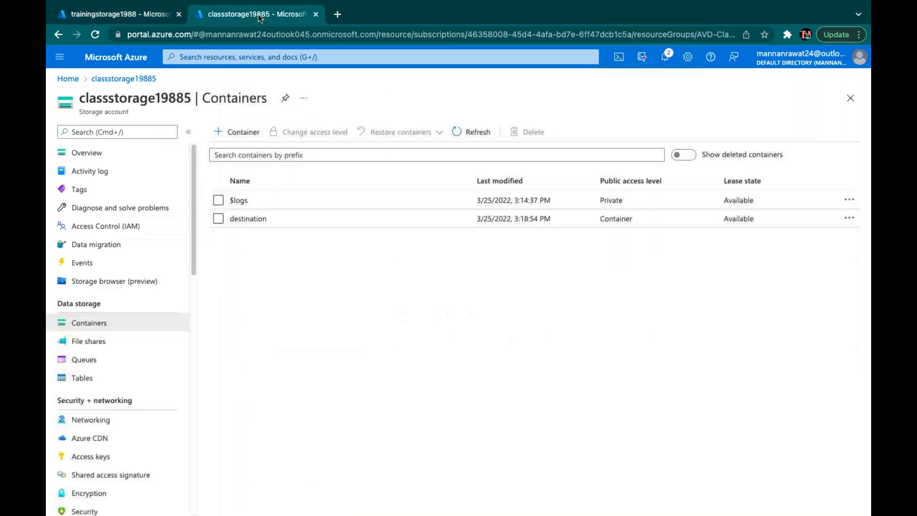
left_click(258, 217)
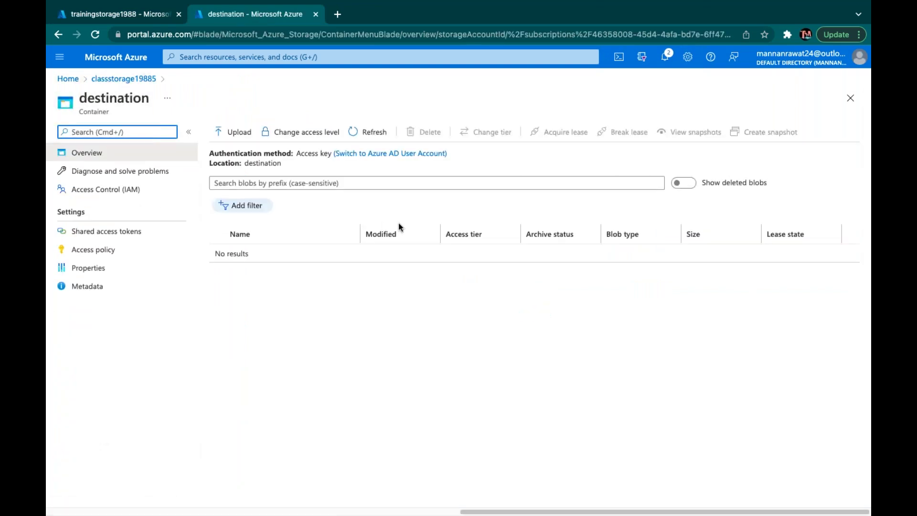
left_click(133, 16)
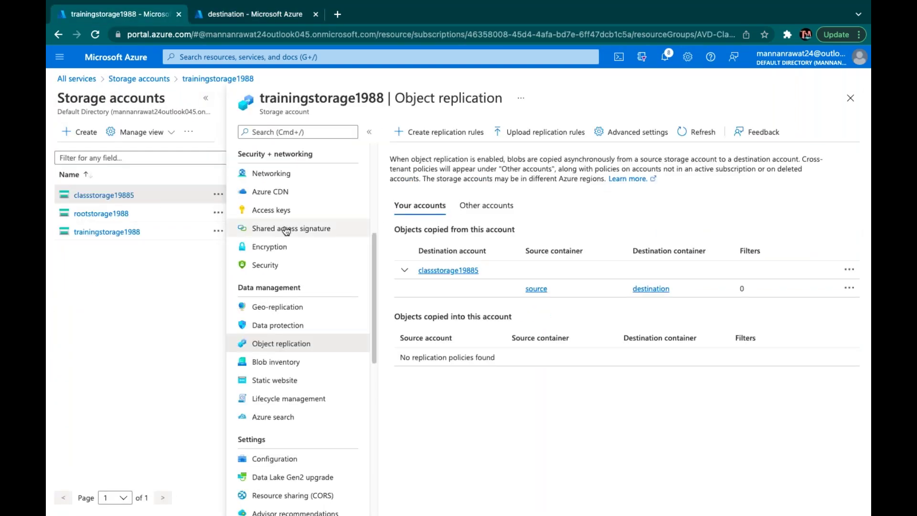
scroll(317, 246, "up", 5)
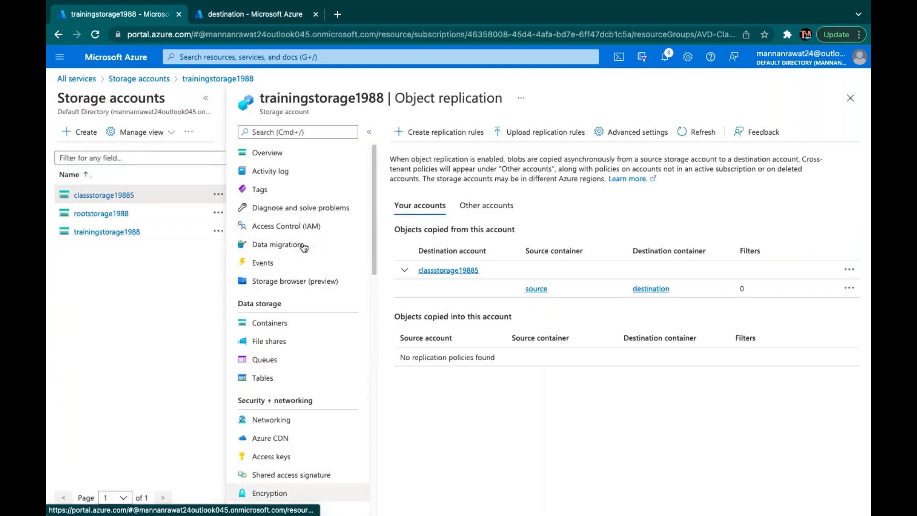
Open the source container from trainingstorage1988's Containers list
left_click(273, 324)
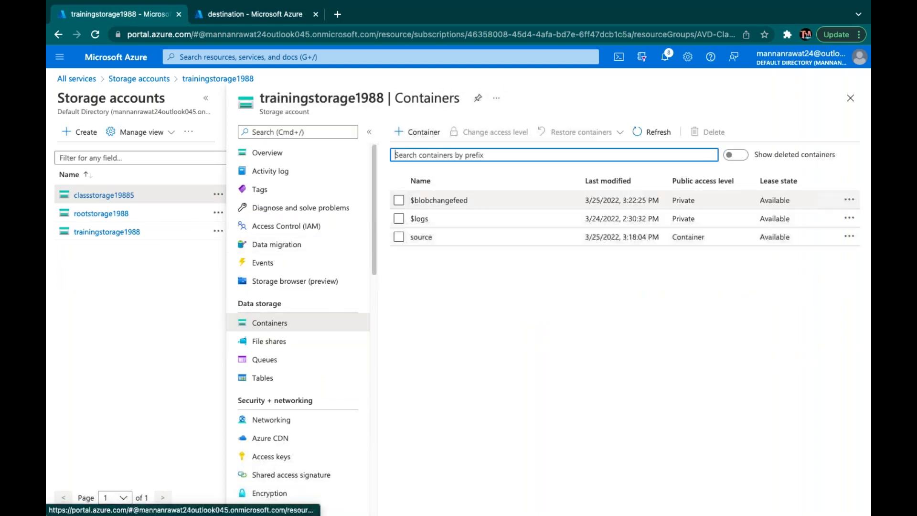
left_click(426, 236)
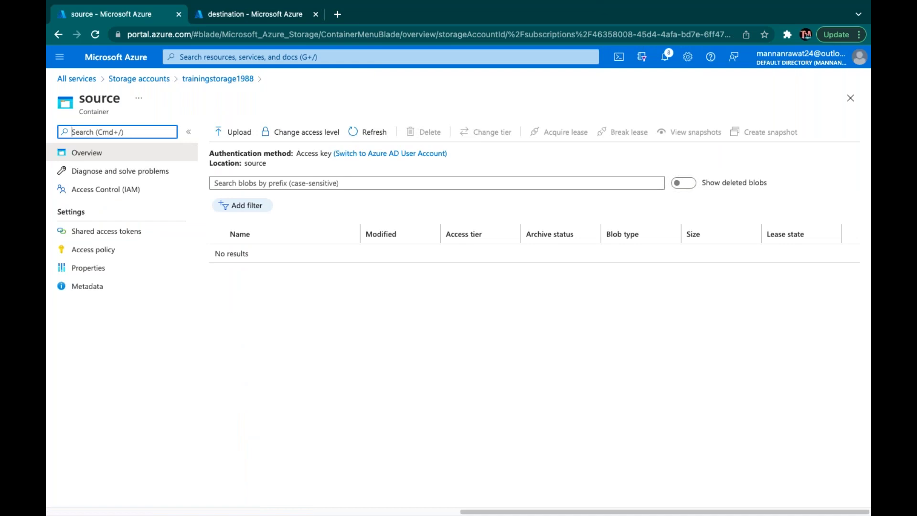
Upload awsclass.pem and awslb.cer (1.66 KiB each) to the source container
left_click(234, 132)
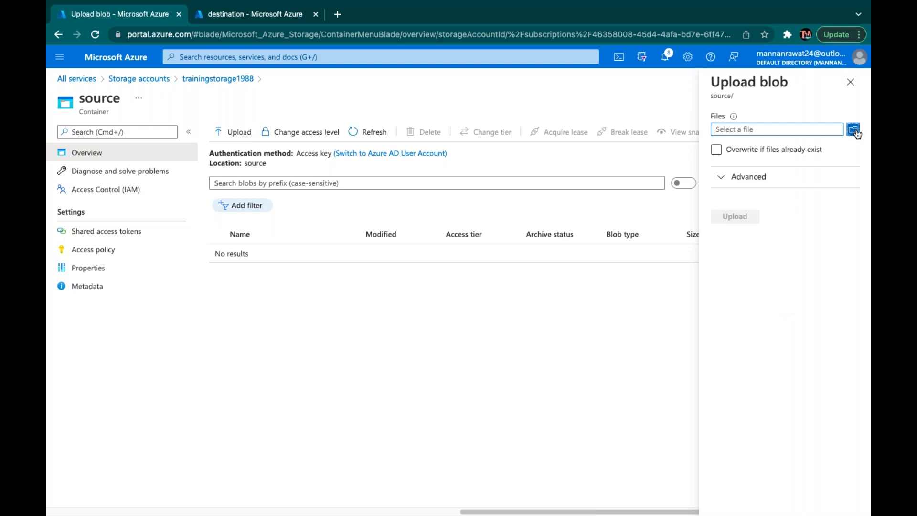
left_click(854, 130)
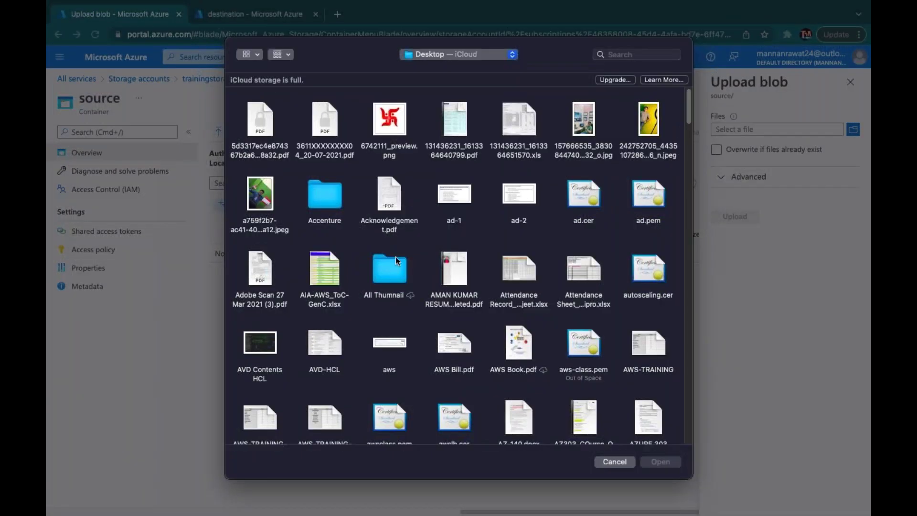
scroll(396, 256, "down", 10)
scroll(396, 257, "up", 4)
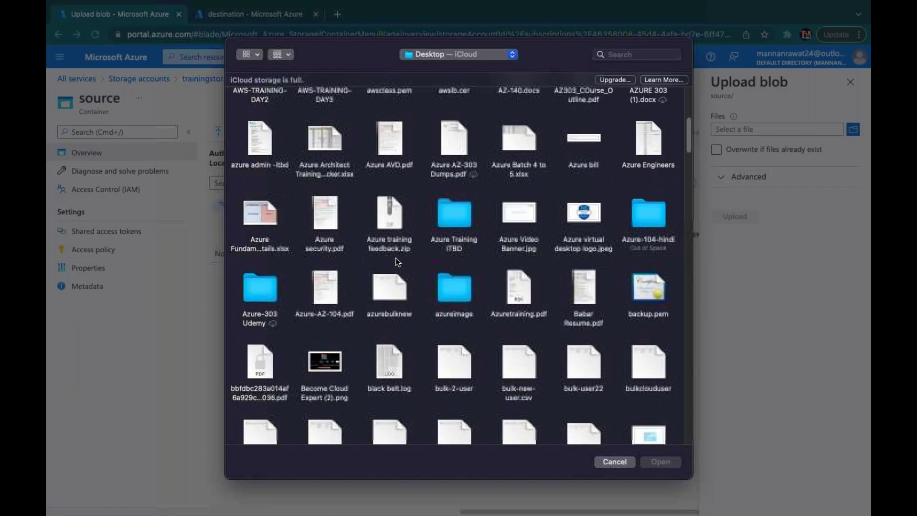
scroll(396, 257, "up", 4)
left_click_drag(488, 281, 368, 224)
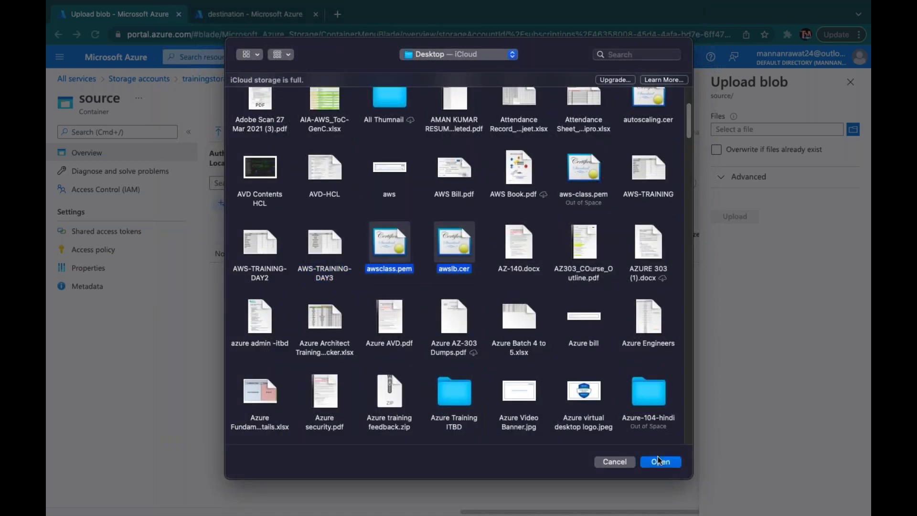
left_click(660, 460)
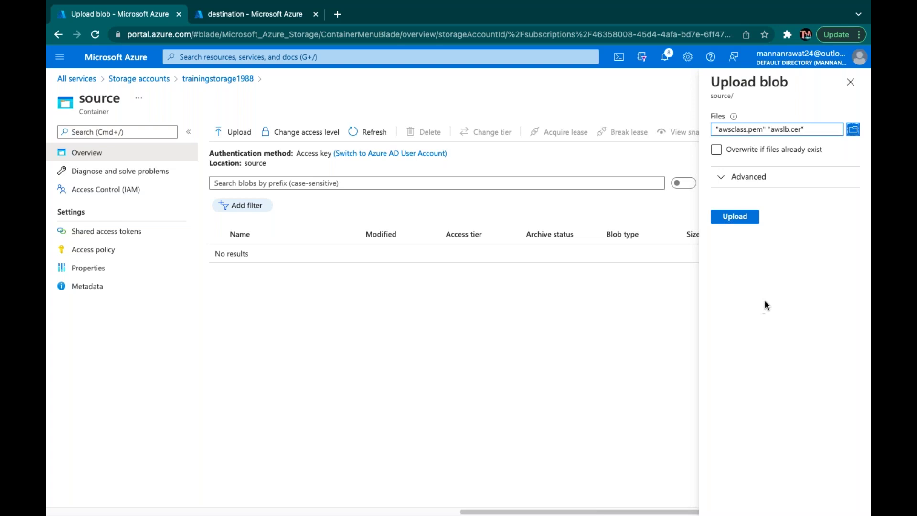
left_click(734, 217)
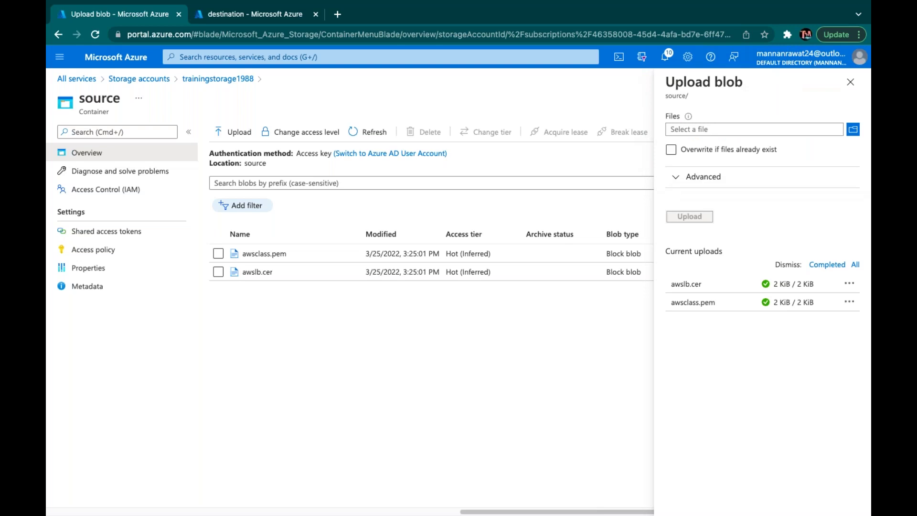
left_click(850, 83)
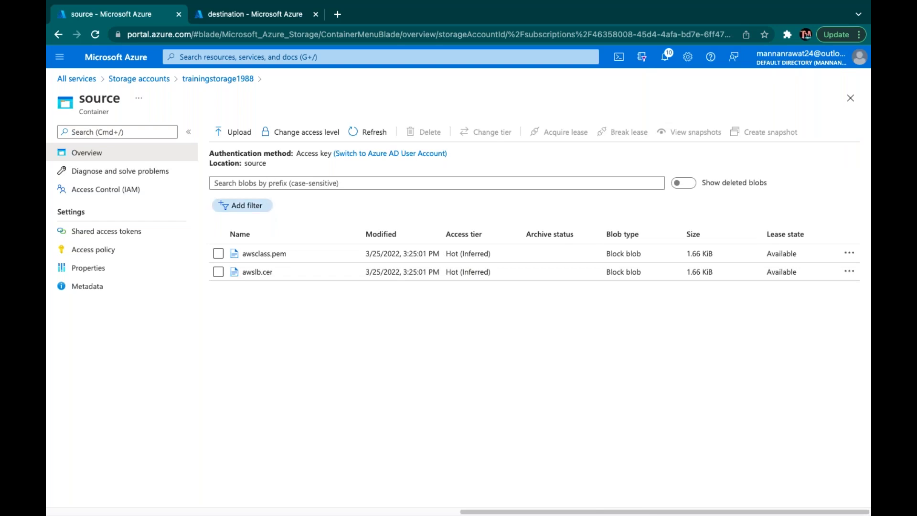
left_click(367, 132)
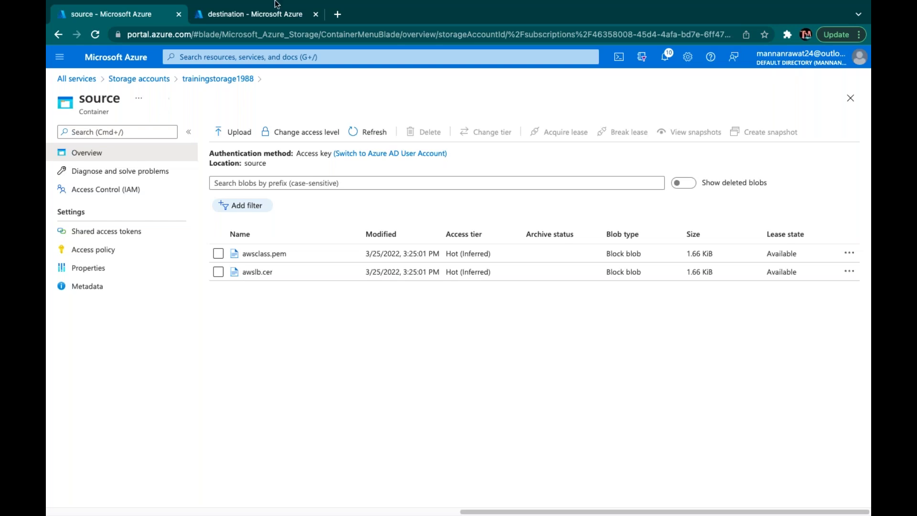
left_click(268, 15)
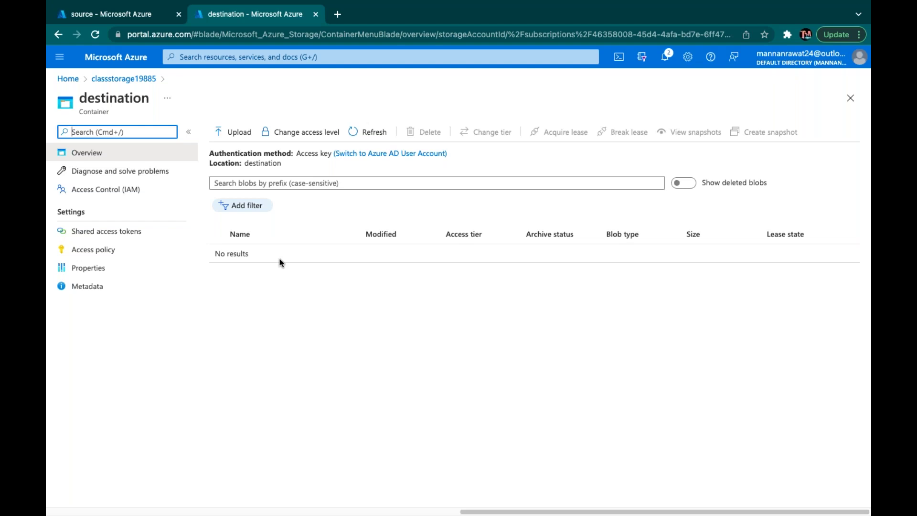
Refresh the destination container, checking against source, until awsclass.pem and awslb.cer appear
left_click(367, 134)
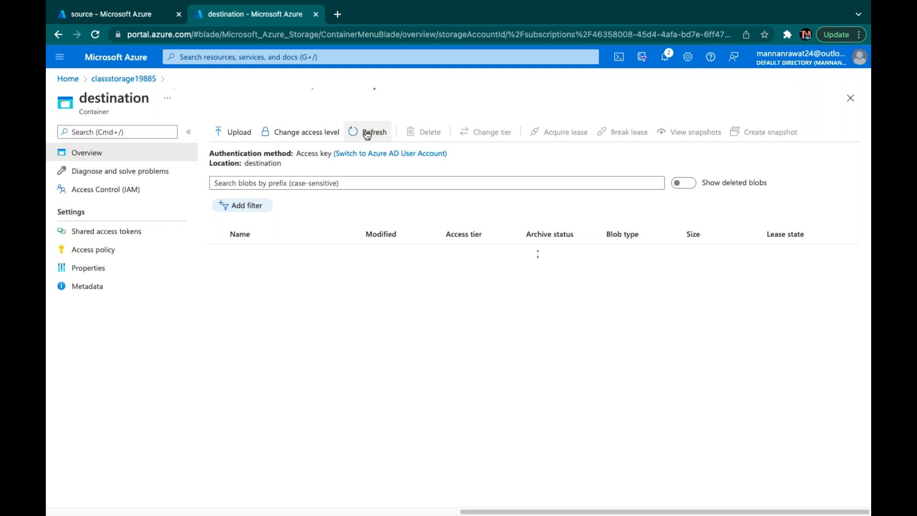
left_click(367, 134)
left_click(367, 135)
left_click(367, 135)
left_click(367, 134)
left_click(367, 134)
left_click(367, 134)
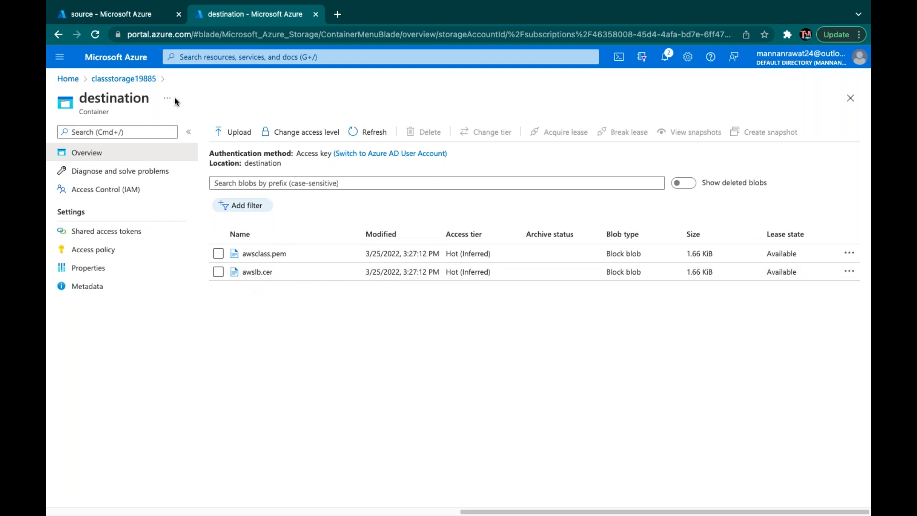
left_click(122, 8)
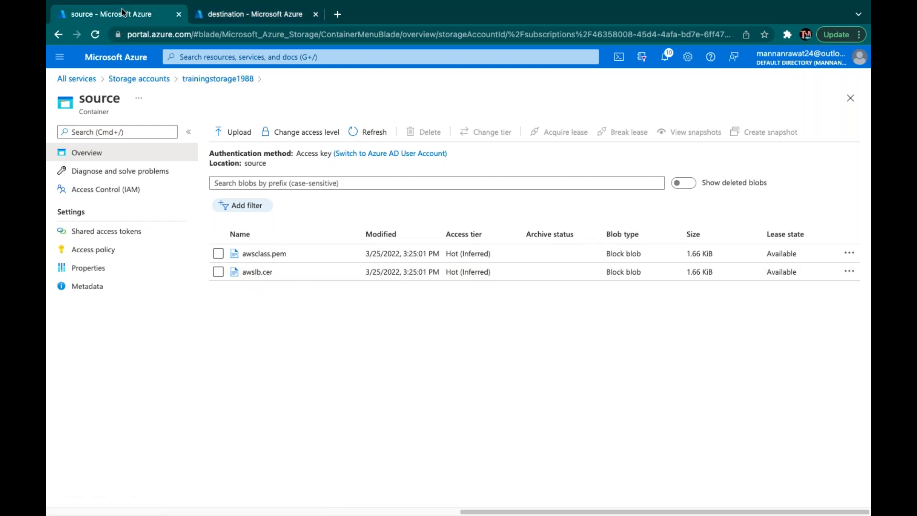
left_click(256, 16)
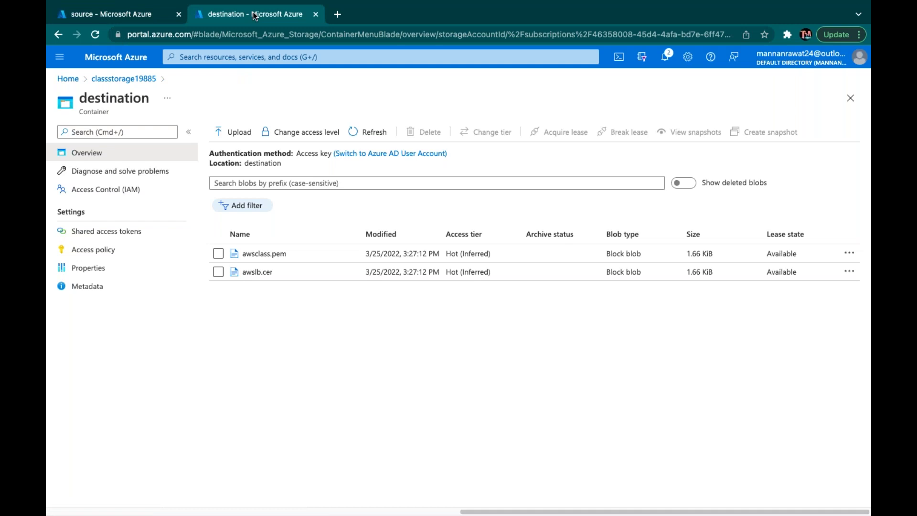
left_click(371, 135)
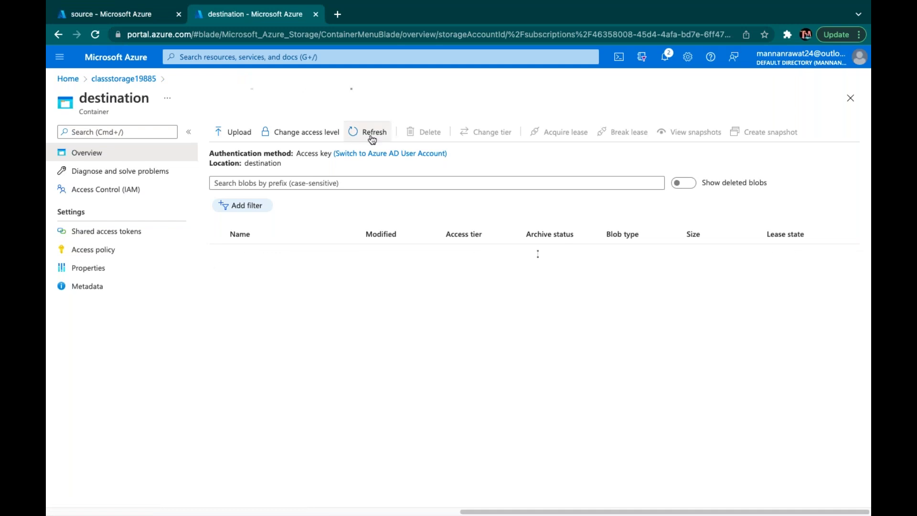
left_click(227, 134)
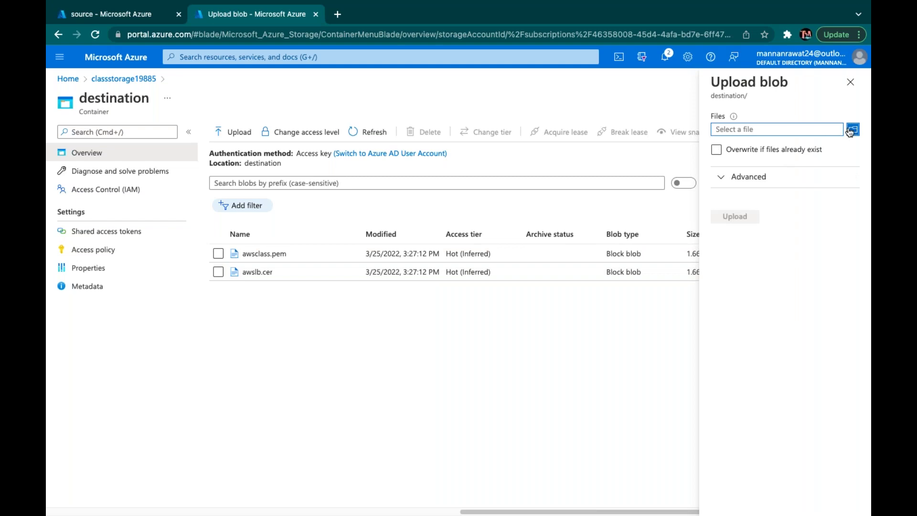
left_click(852, 130)
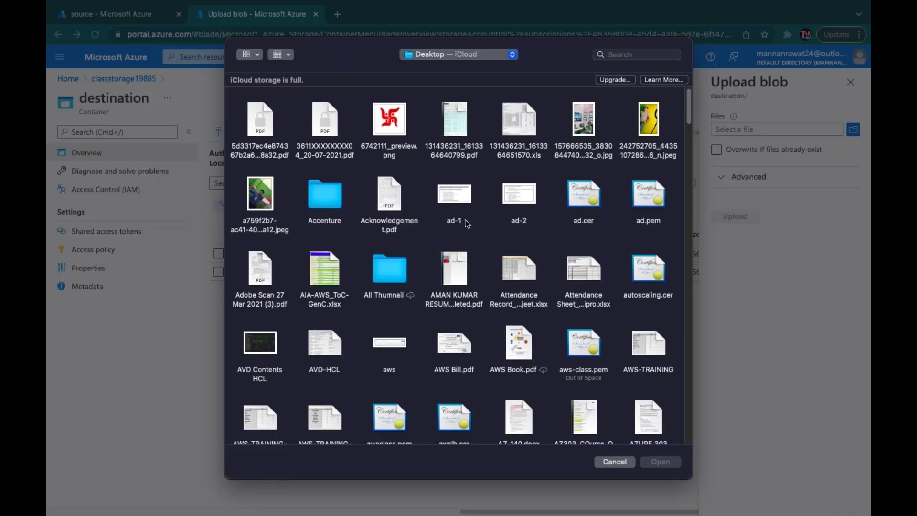
left_click_drag(658, 238, 558, 203)
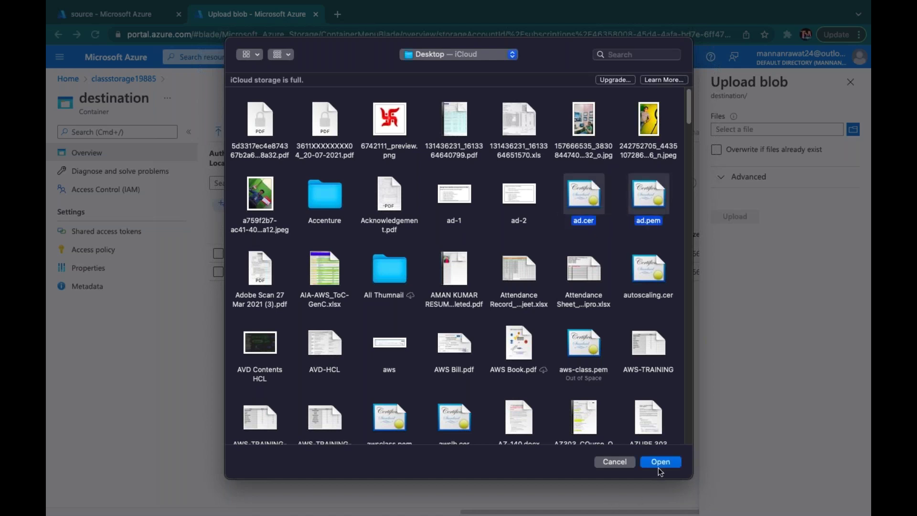
left_click(663, 463)
left_click(736, 218)
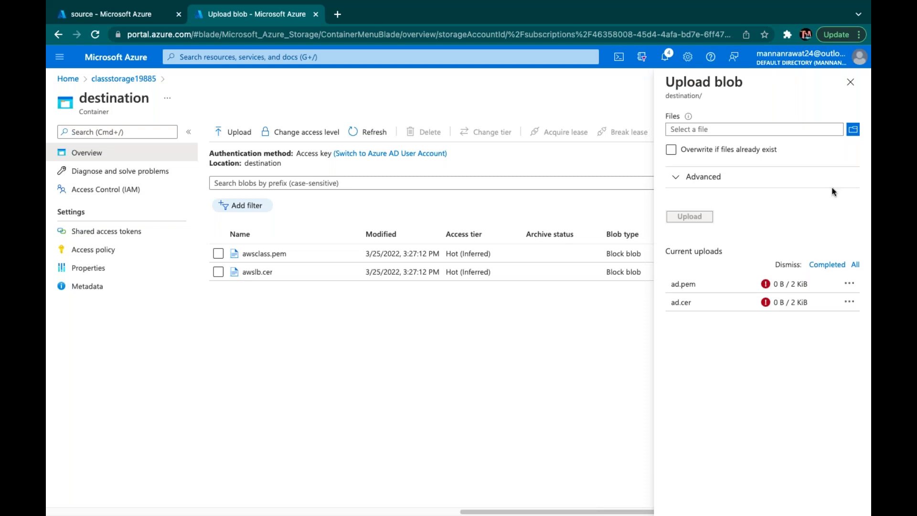
left_click(851, 82)
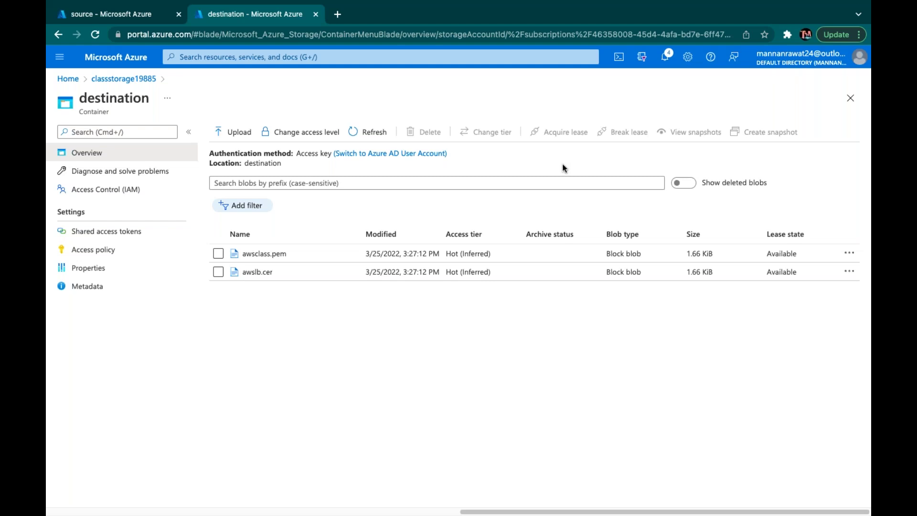
Refresh the destination blob list, then open trainingstorage1988 from Storage accounts at full width
left_click(380, 136)
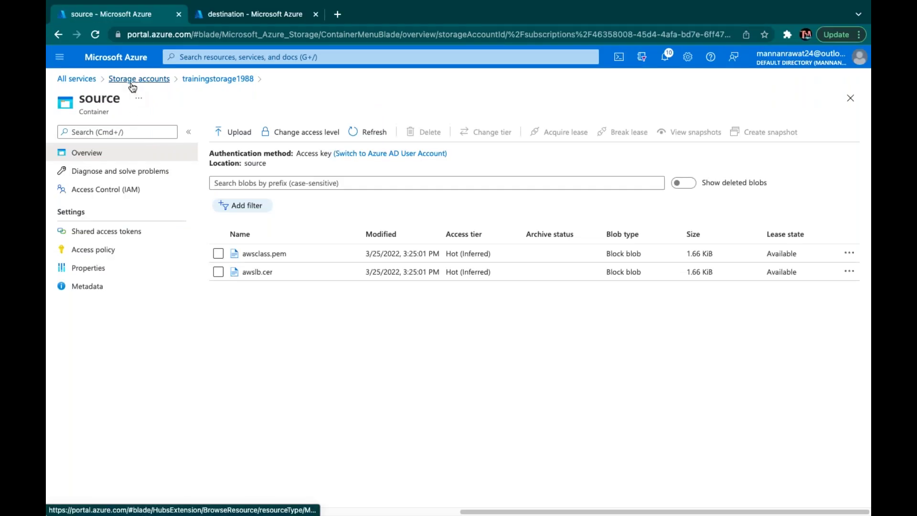
left_click(136, 79)
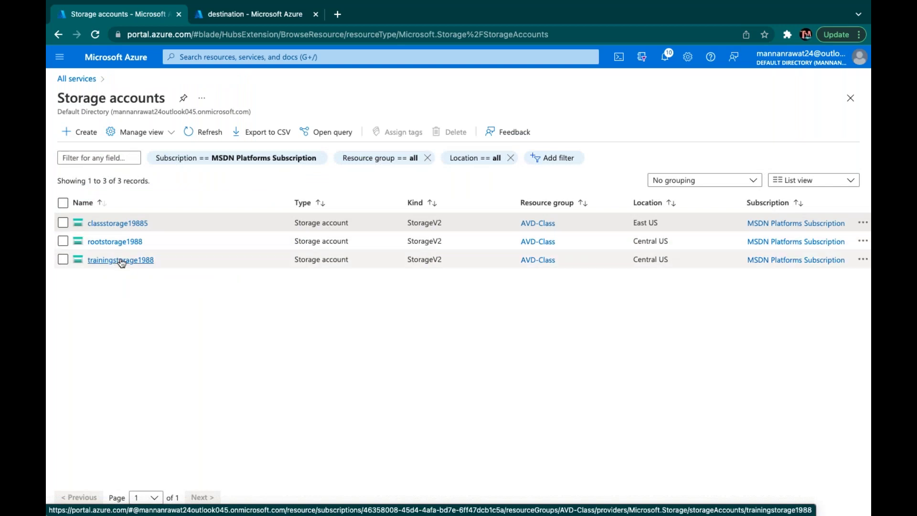
left_click(121, 261)
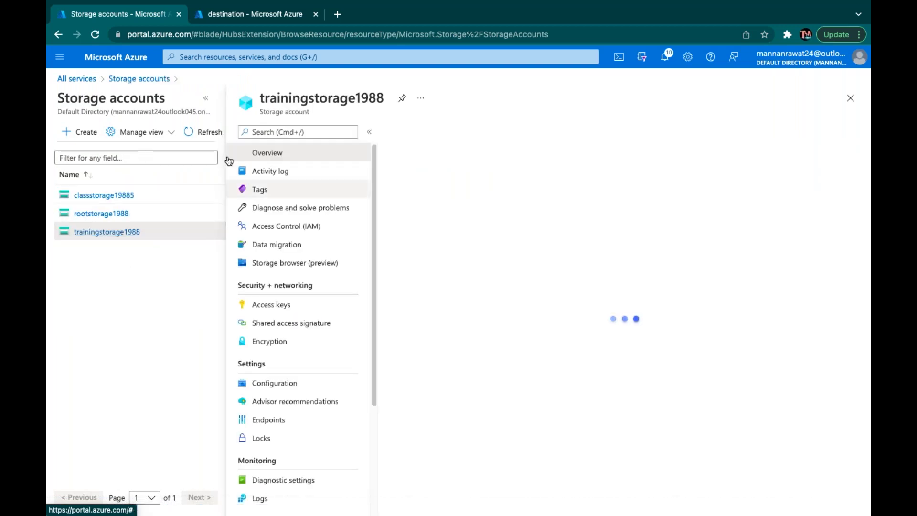
left_click(207, 99)
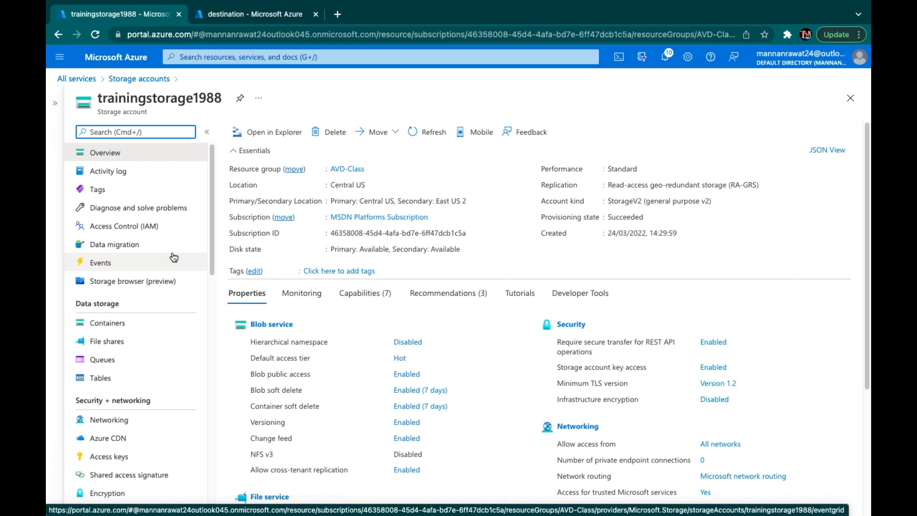
Open trainingstorage1988's Geo-replication page showing Central US primary and East US 2 secondary
scroll(144, 215, "down", 4)
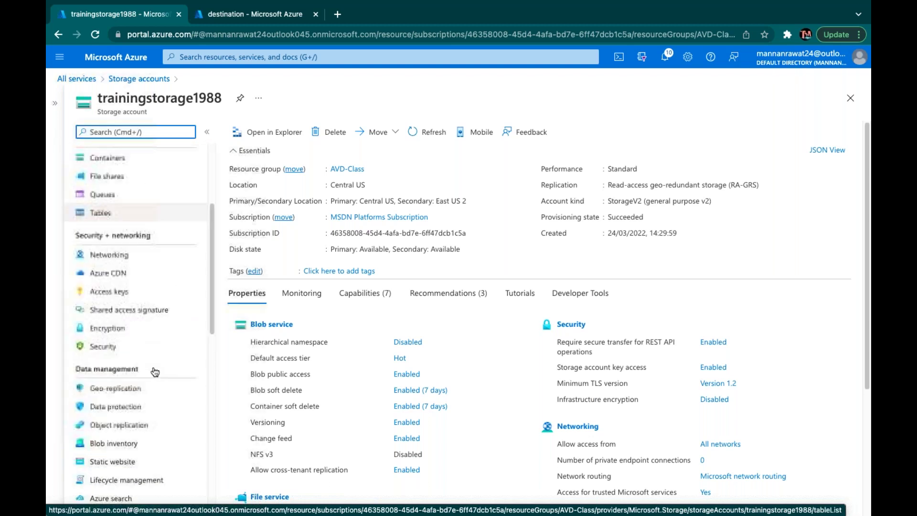
scroll(138, 368, "down", 3)
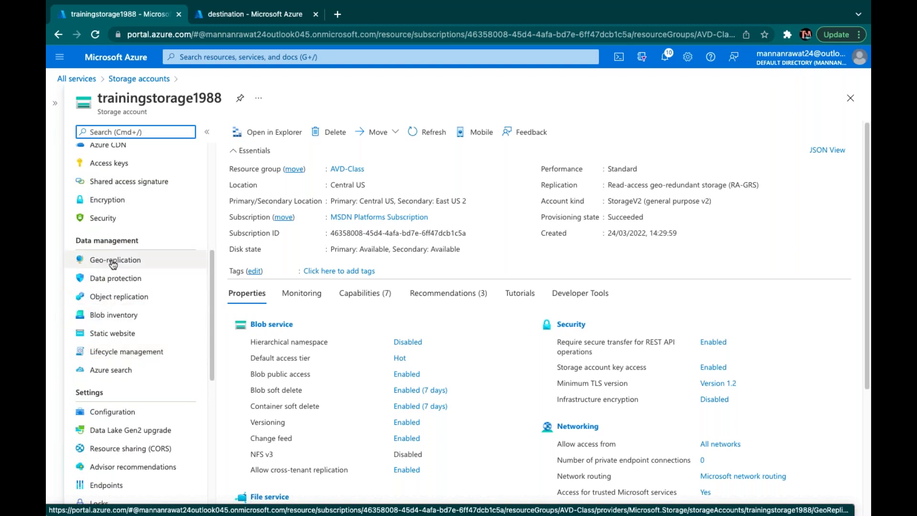
left_click(113, 261)
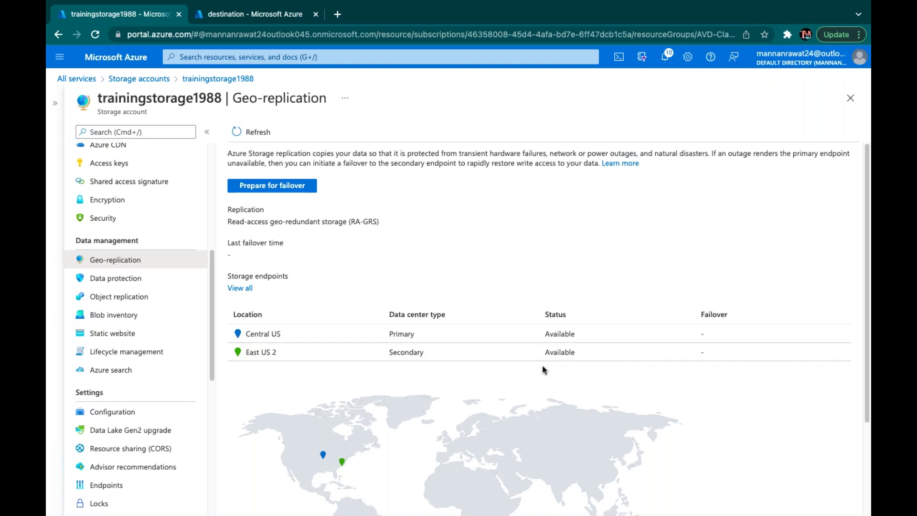
Review the Geo-replication details, then open the account's Object replication rules
scroll(543, 370, "down", 3)
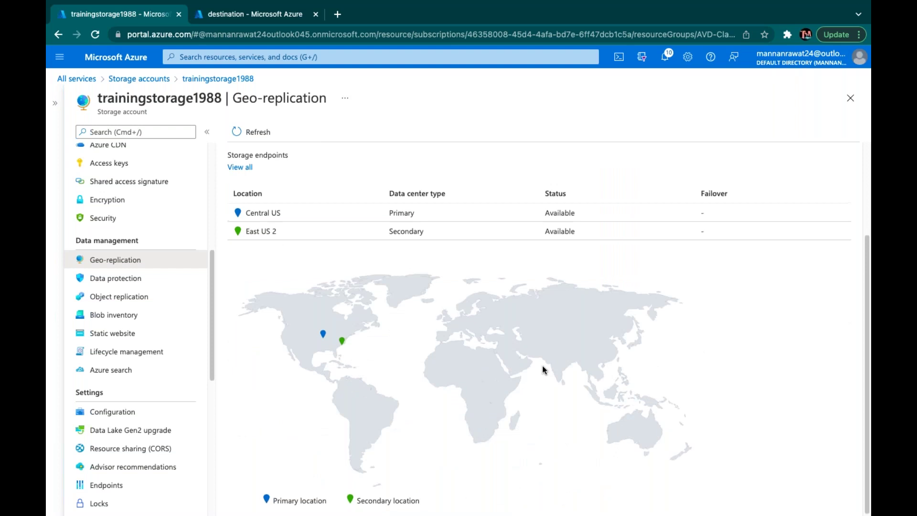
scroll(543, 369, "up", 3)
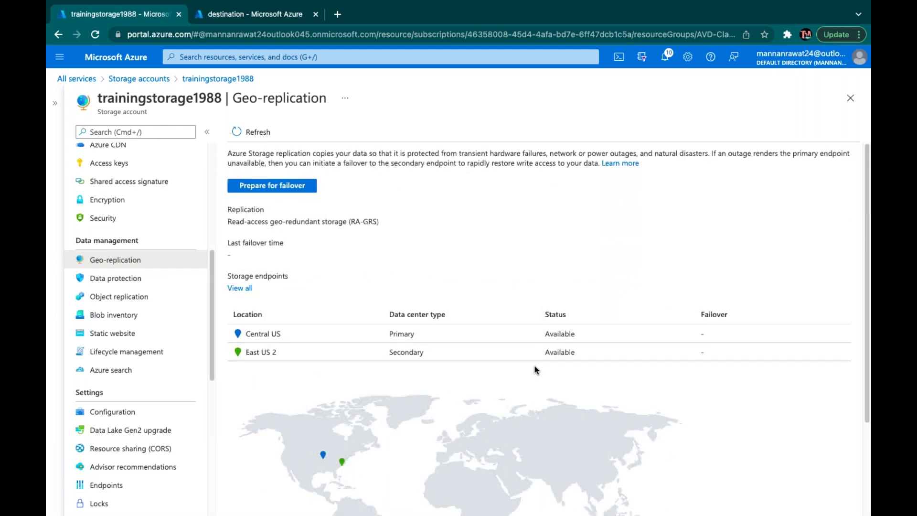
scroll(322, 393, "down", 3)
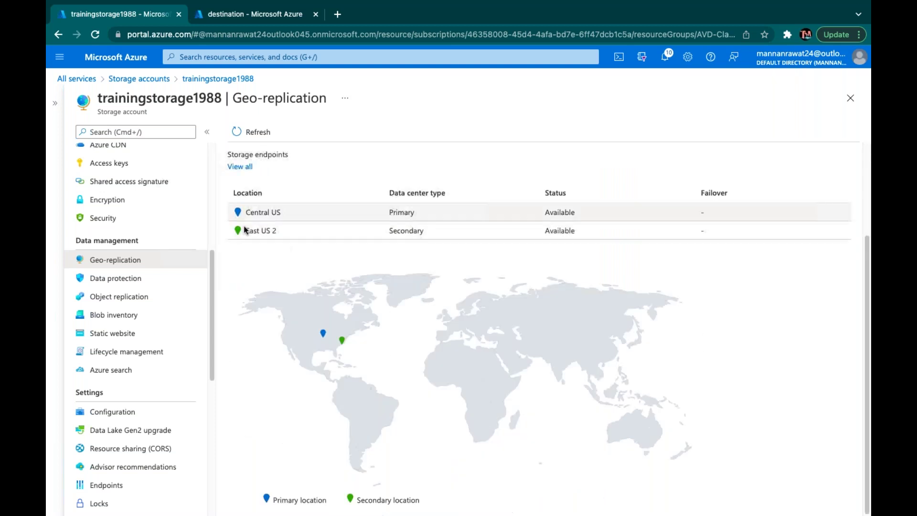
scroll(267, 287, "up", 2)
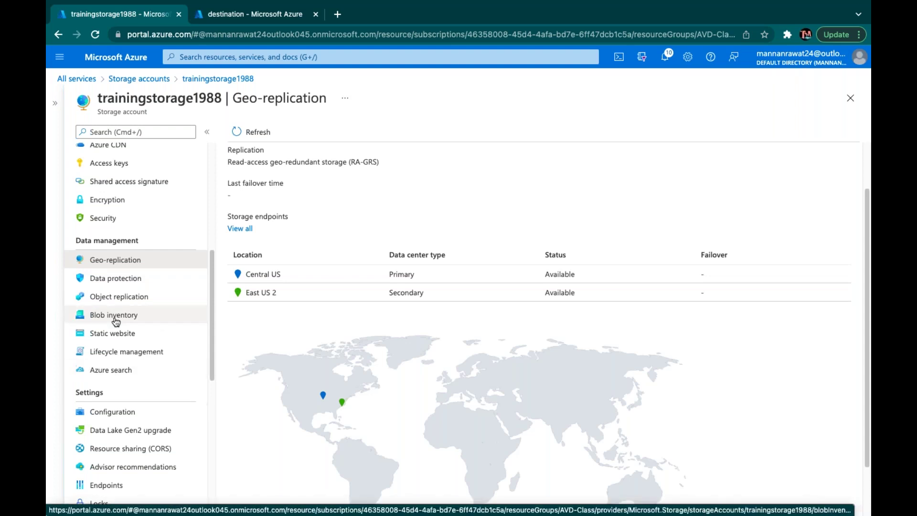
left_click(119, 297)
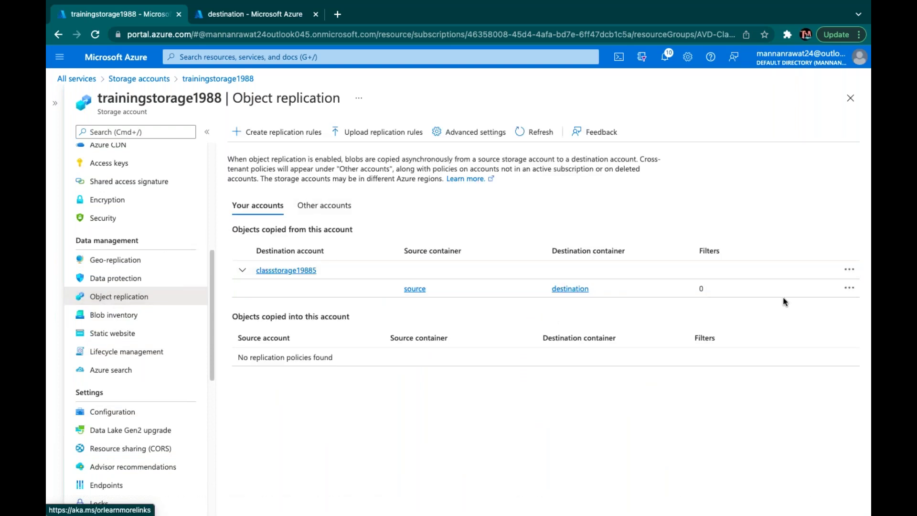
Remove the source-to-destination container pair from the replication rule and save
left_click(849, 288)
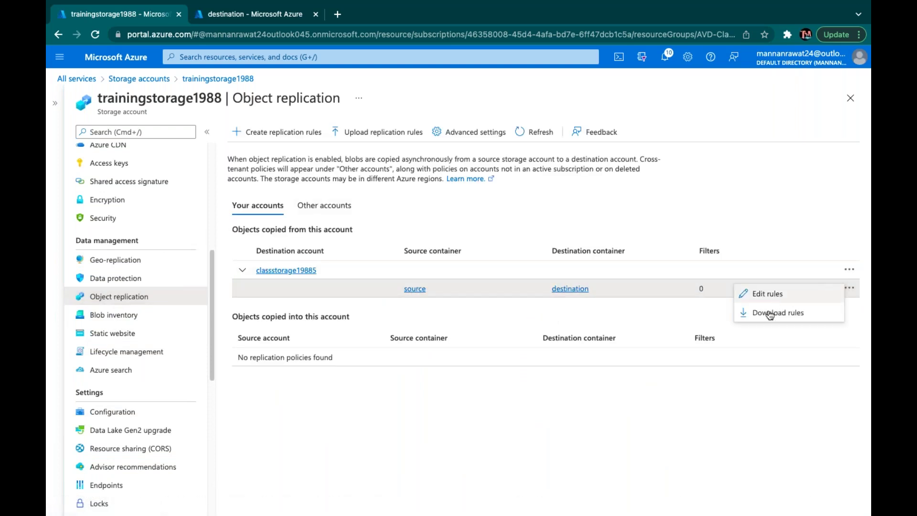
left_click(769, 294)
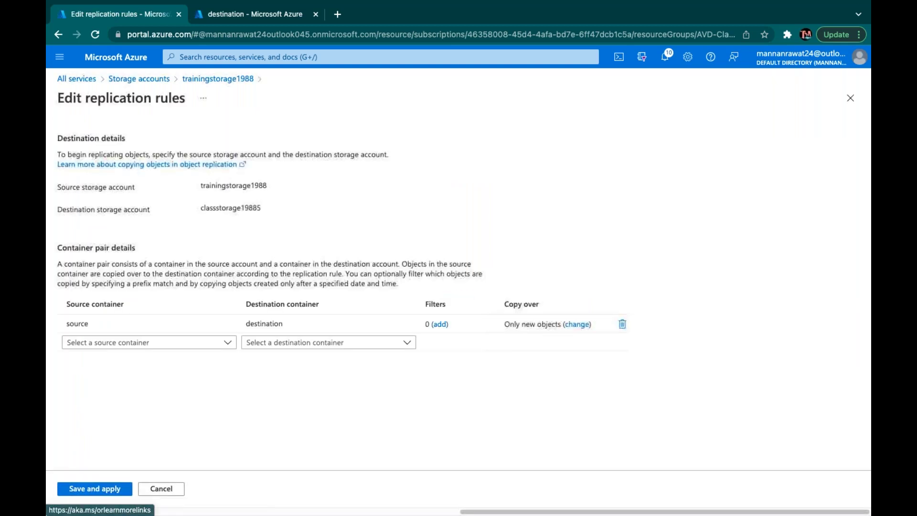
left_click(623, 324)
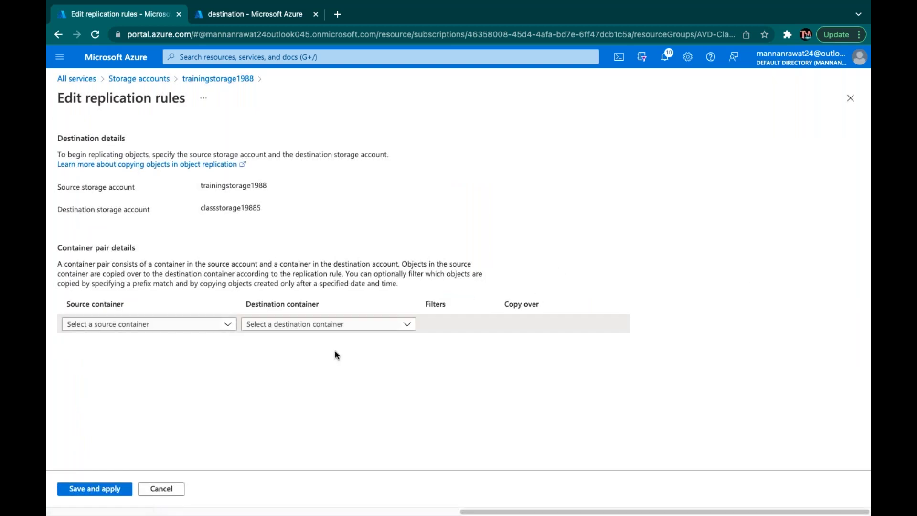
key("Tab")
left_click(91, 491)
Check notifications, discard the unsaved rule edits and return to the Object replication list
left_click(664, 57)
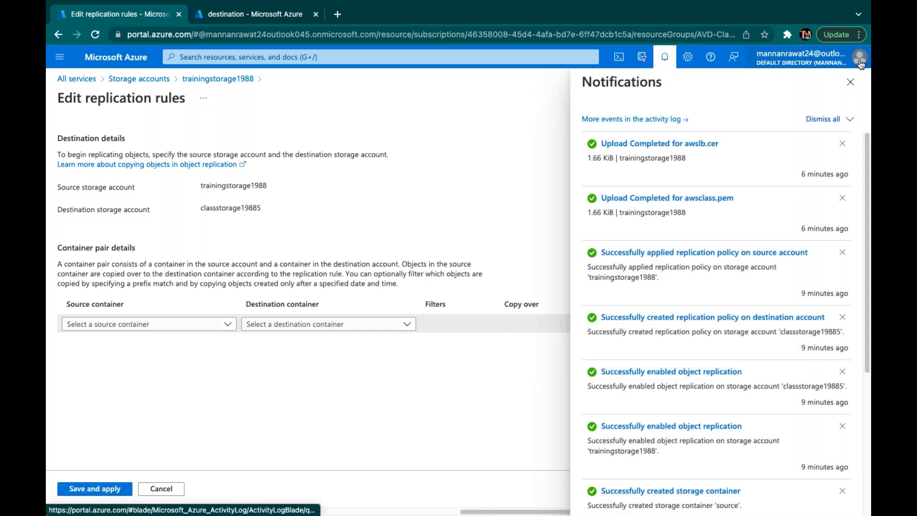
left_click(857, 79)
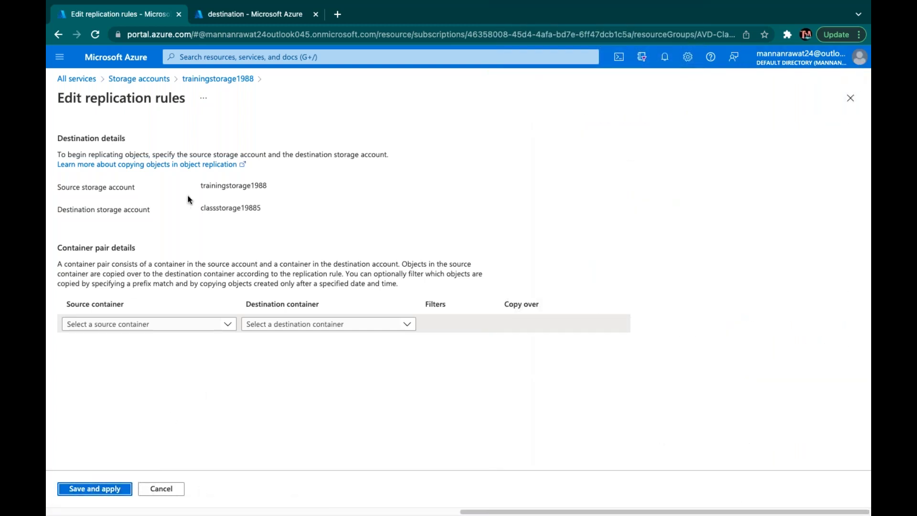
left_click(217, 79)
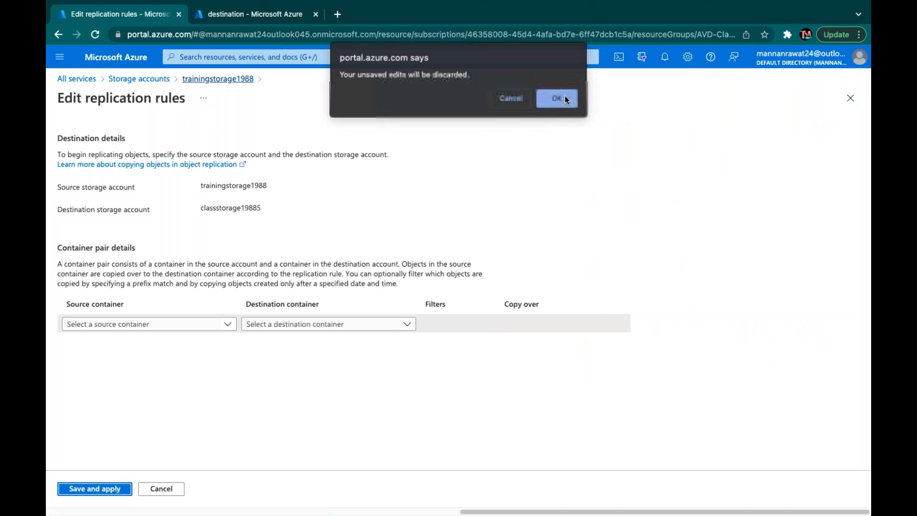
left_click(559, 99)
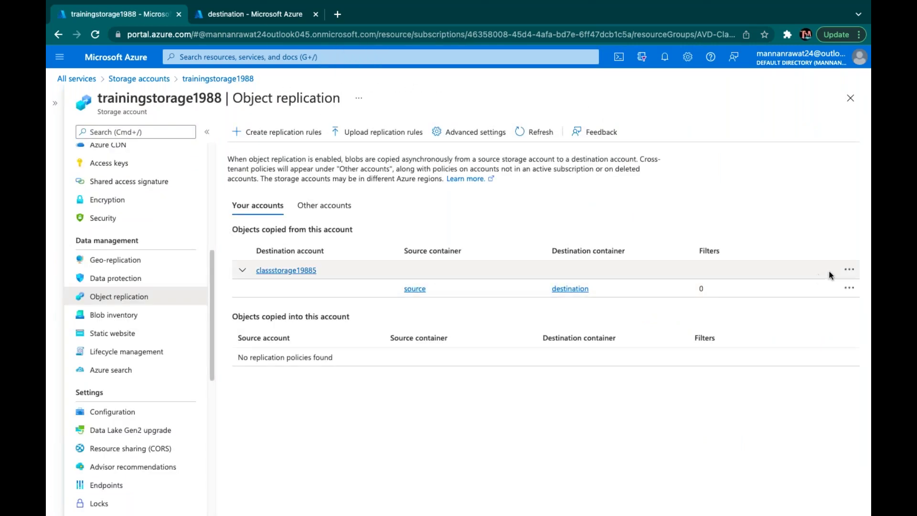
left_click(849, 270)
Delete the classstorage19885 replication rule and refresh until the policy list is empty
left_click(776, 319)
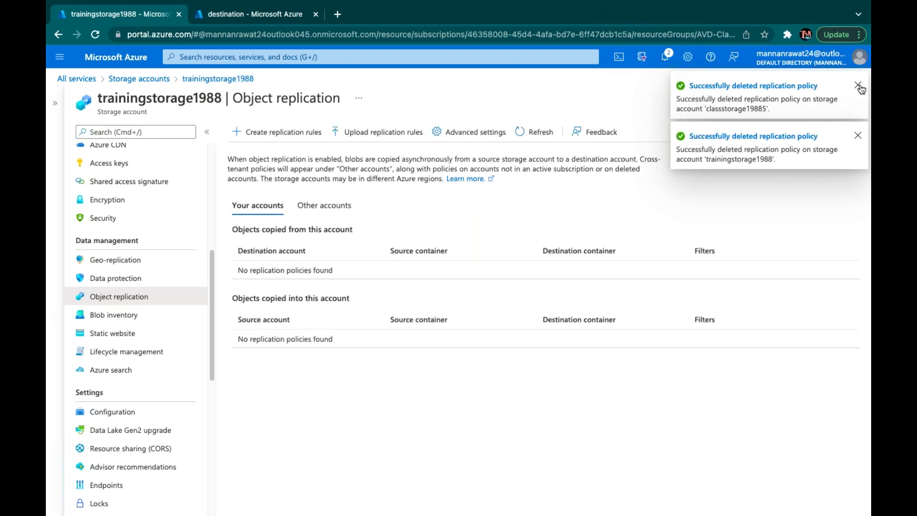
left_click(535, 132)
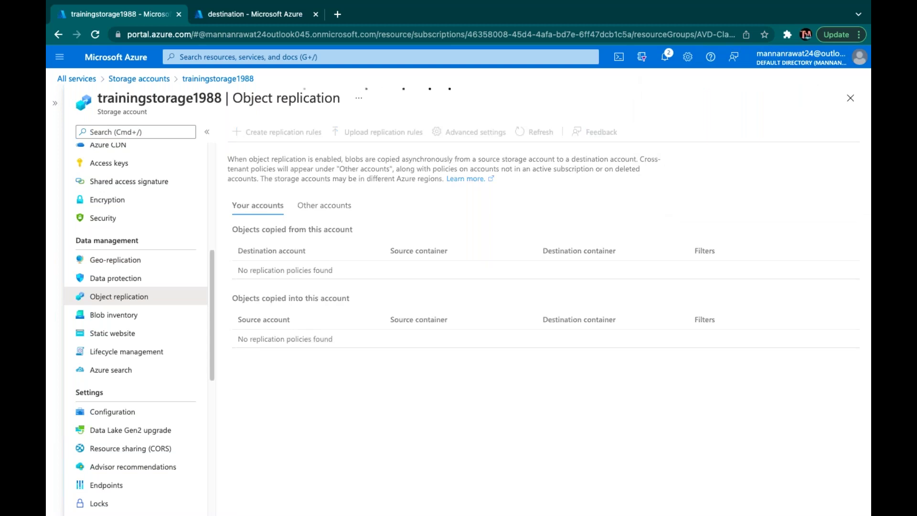
left_click(345, 34)
key("Return")
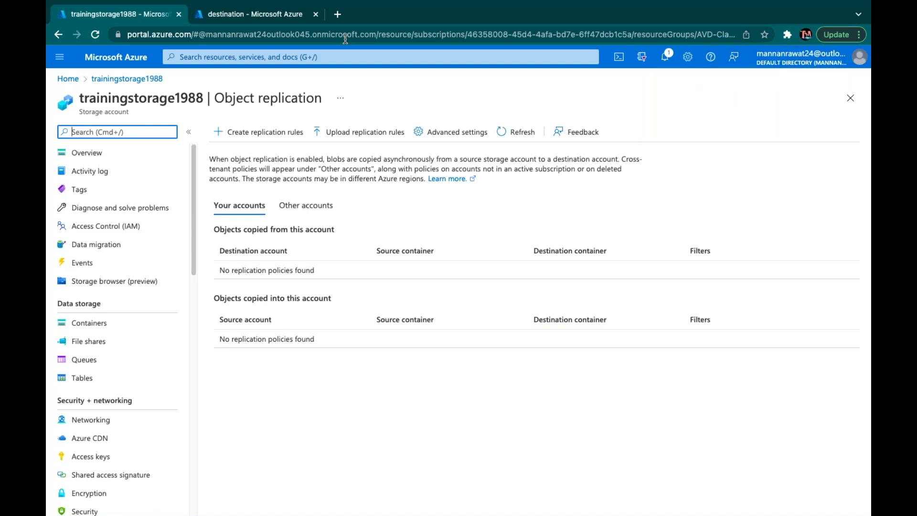
left_click(519, 132)
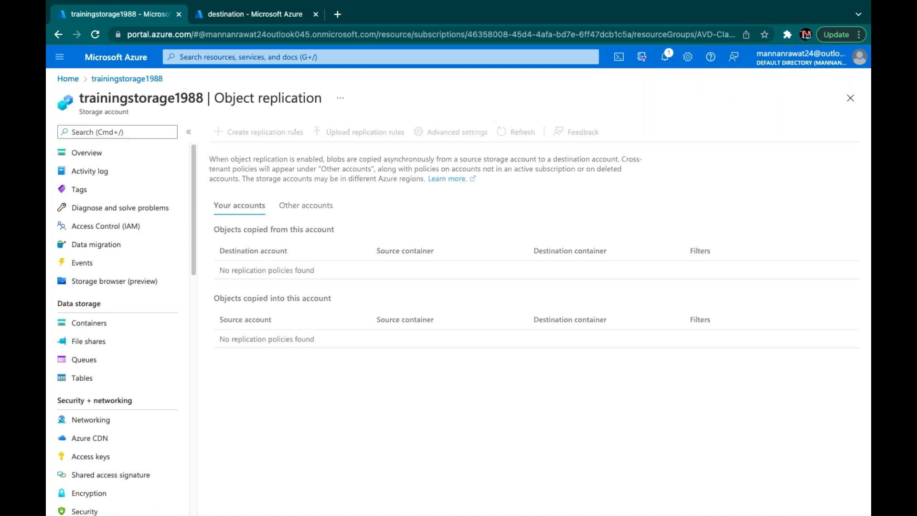
left_click(518, 132)
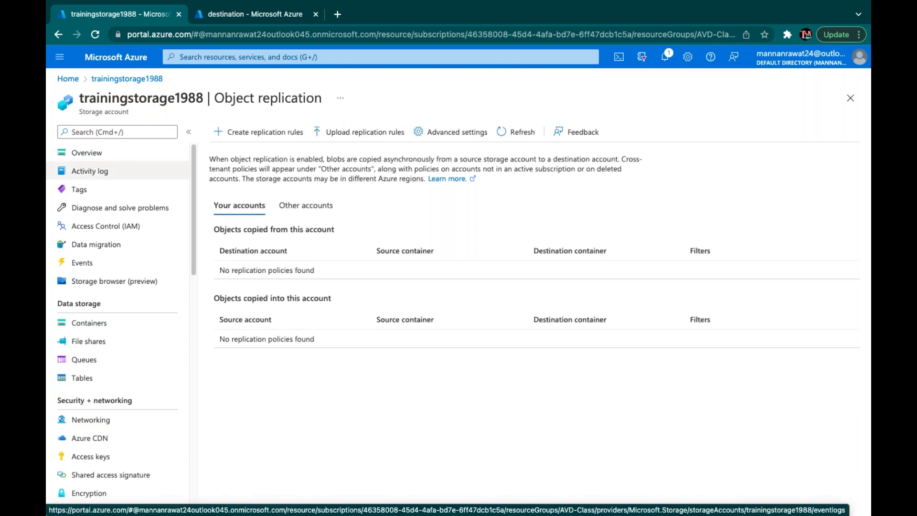
From trainingstorage1988's Geo-replication page, choose Prepare for failover to East US 2
left_click(126, 78)
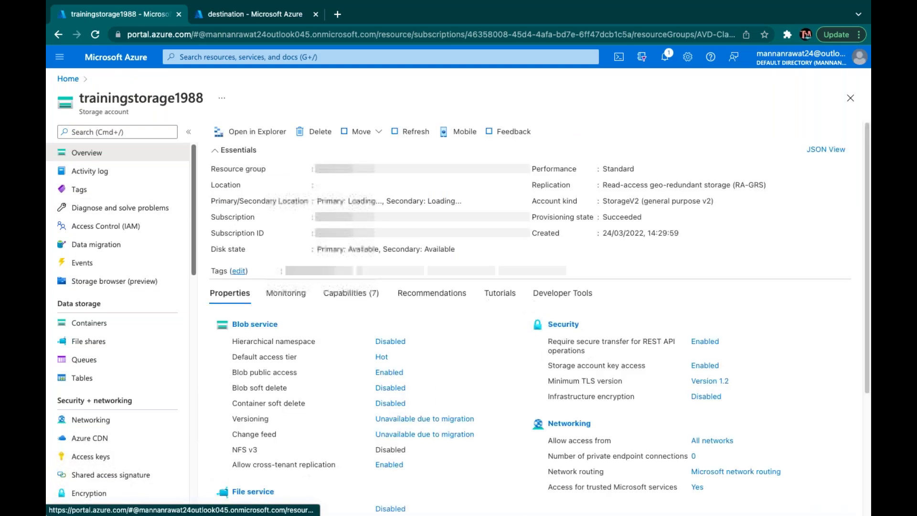
scroll(119, 341, "down", 3)
scroll(102, 312, "down", 3)
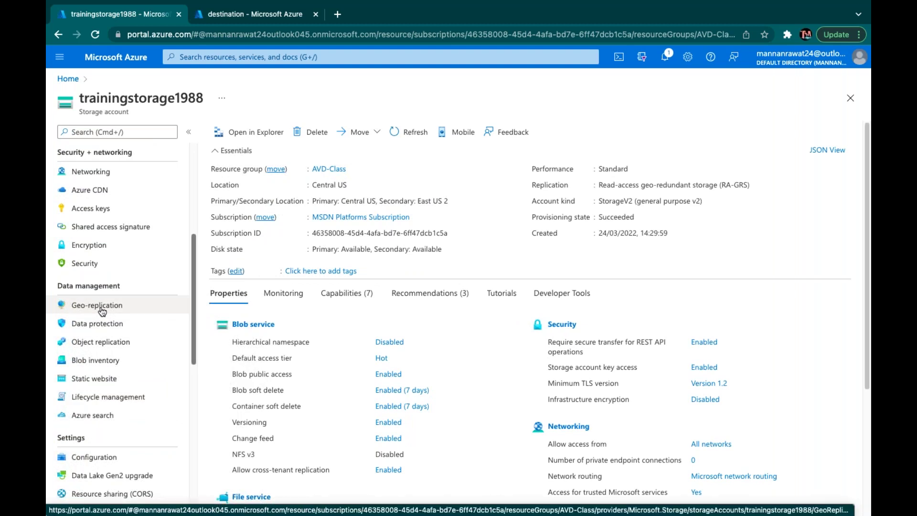
left_click(102, 311)
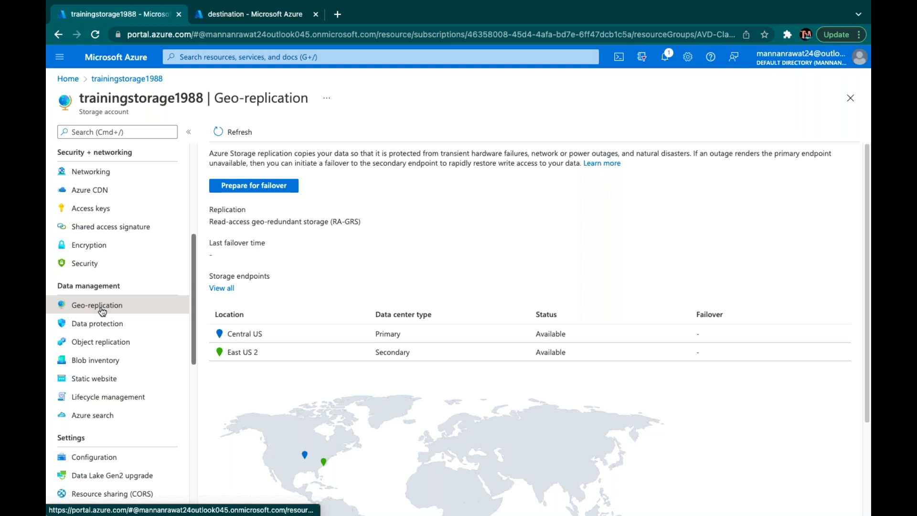
scroll(354, 282, "down", 3)
scroll(356, 285, "up", 3)
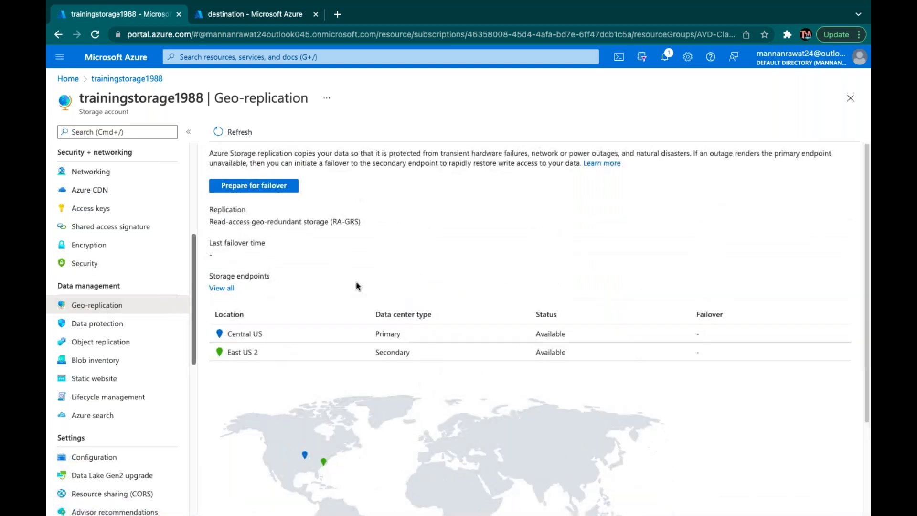
left_click(239, 191)
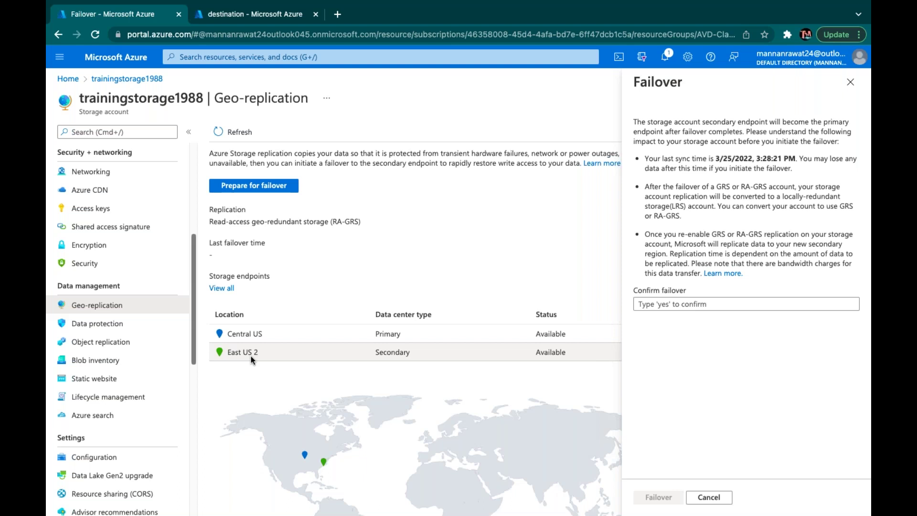
Confirm with 'yes' and start the failover of trainingstorage1988 to East US 2
left_click(671, 304)
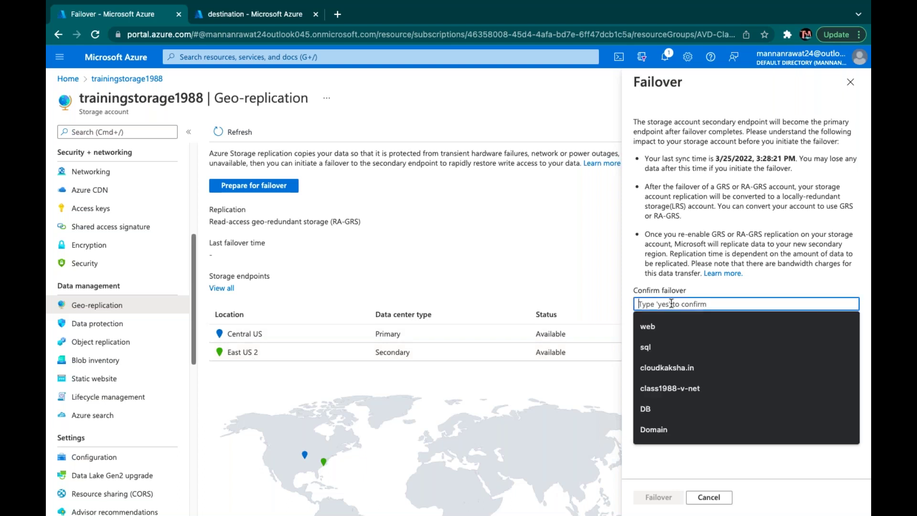
type("yes")
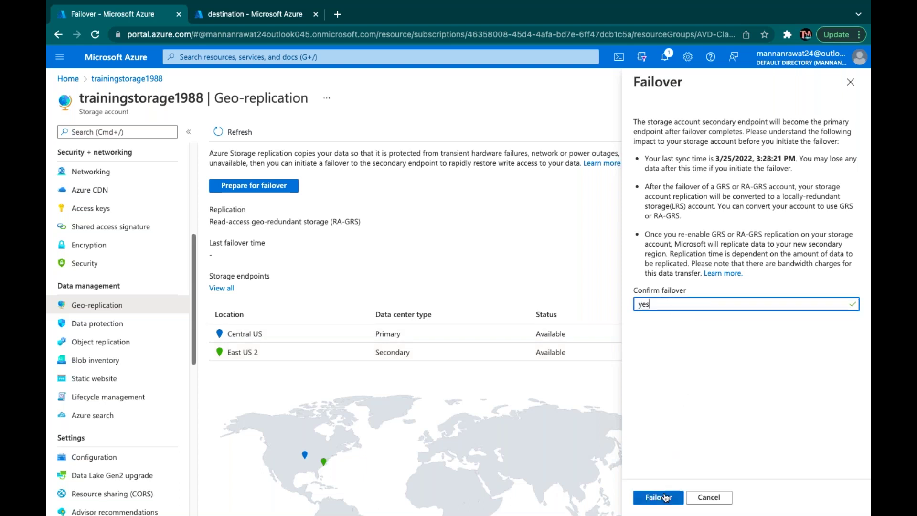
left_click(665, 497)
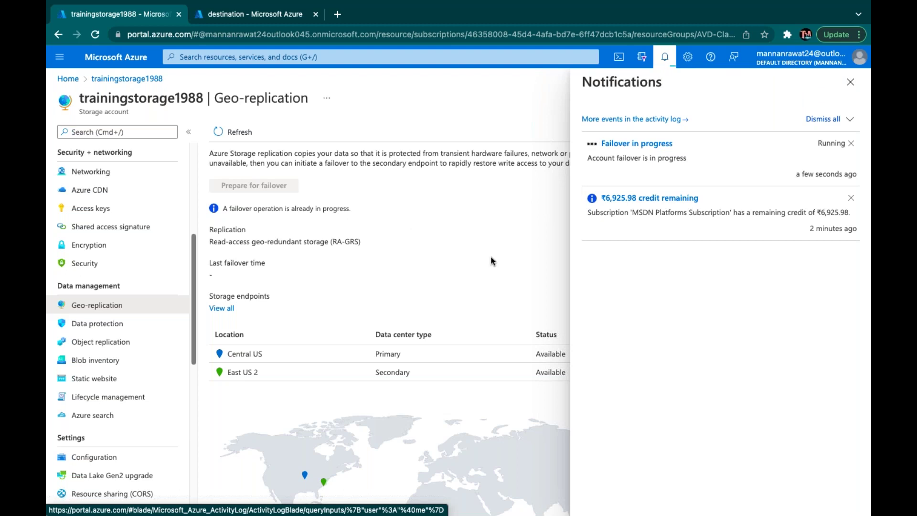
Search 'azure az-104' in a new tab and open the Exam AZ-104 page
left_click(339, 15)
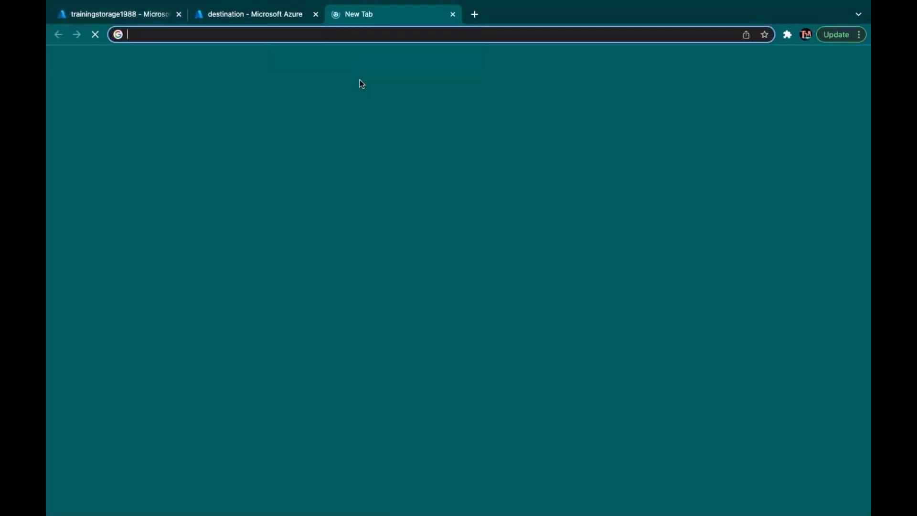
type("azure az")
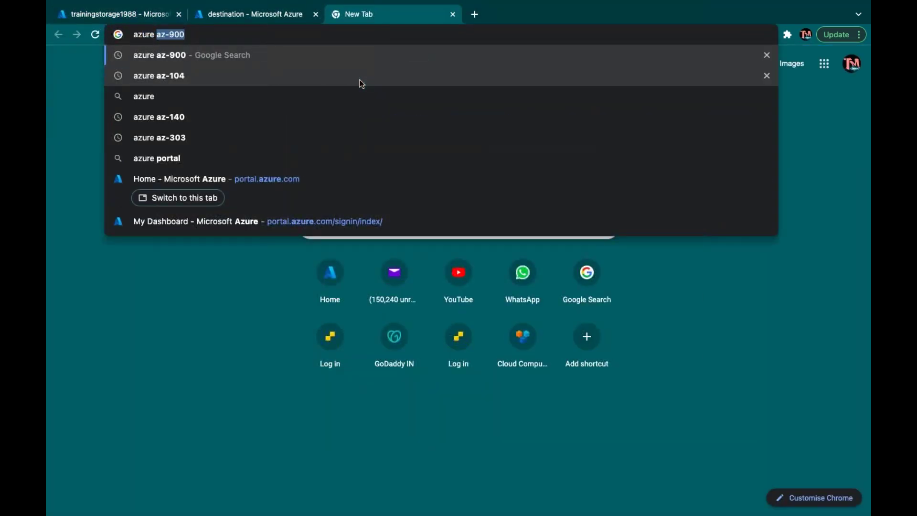
type("-104")
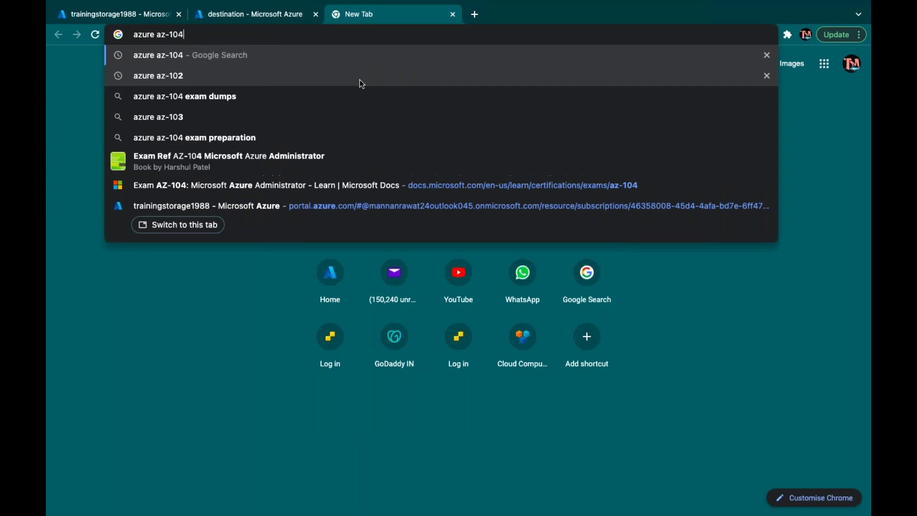
key("Return")
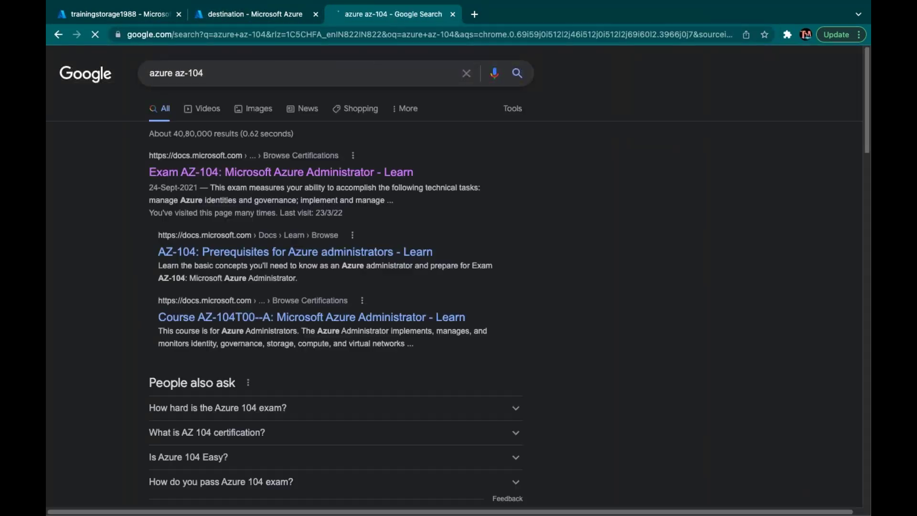
left_click(281, 172)
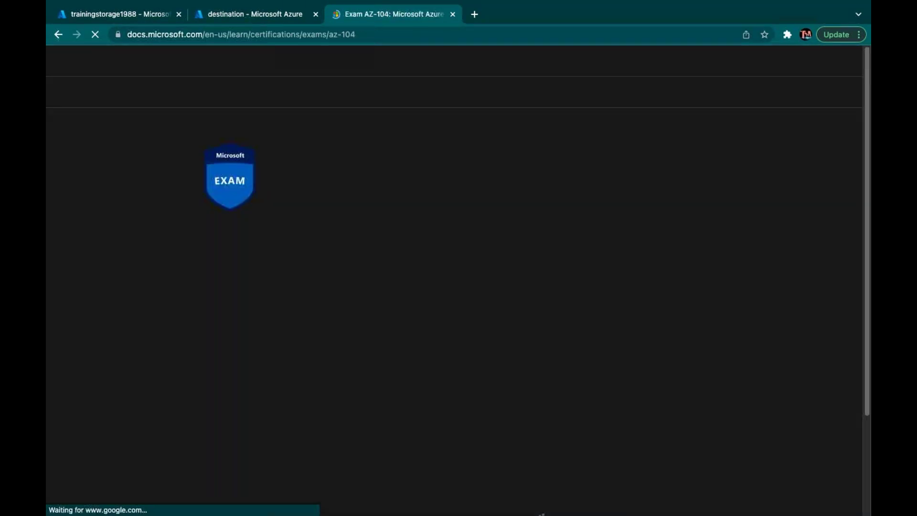
scroll(306, 245, "down", 15)
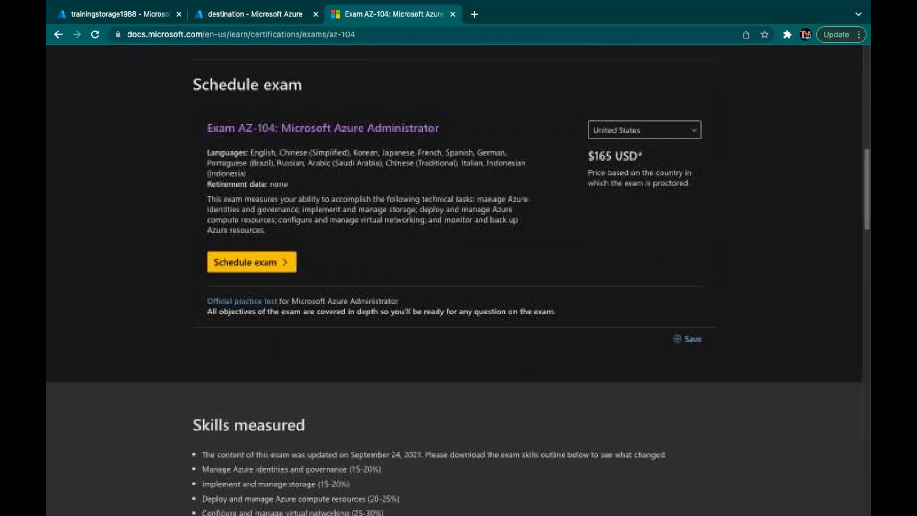
Open the AZ-104 skills outline PDF and highlight the replication, Storage Explorer and AZCopy items
left_click(309, 232)
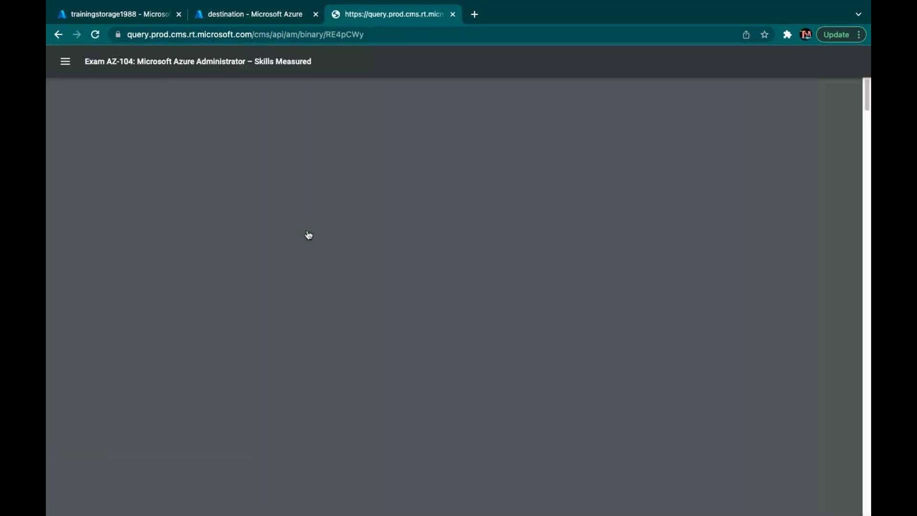
scroll(386, 326, "down", 15)
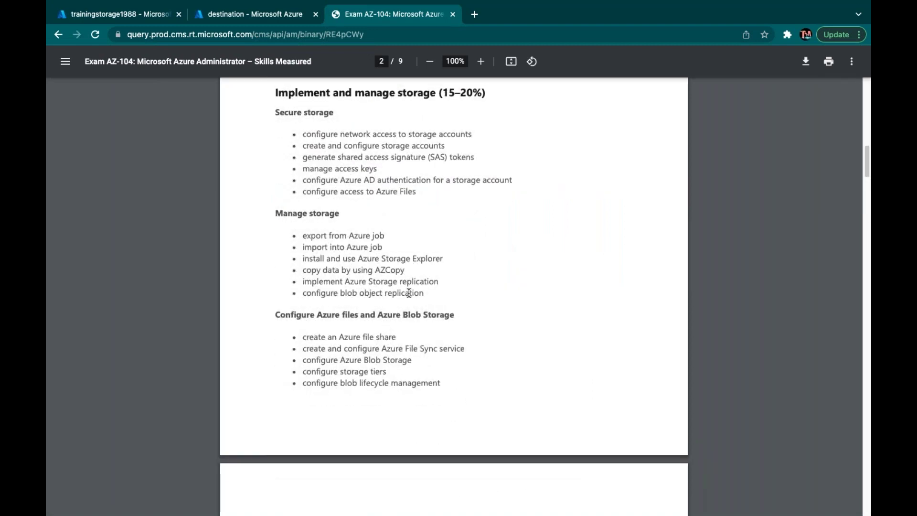
left_click_drag(422, 292, 358, 293)
left_click(390, 283)
left_click_drag(425, 282, 361, 285)
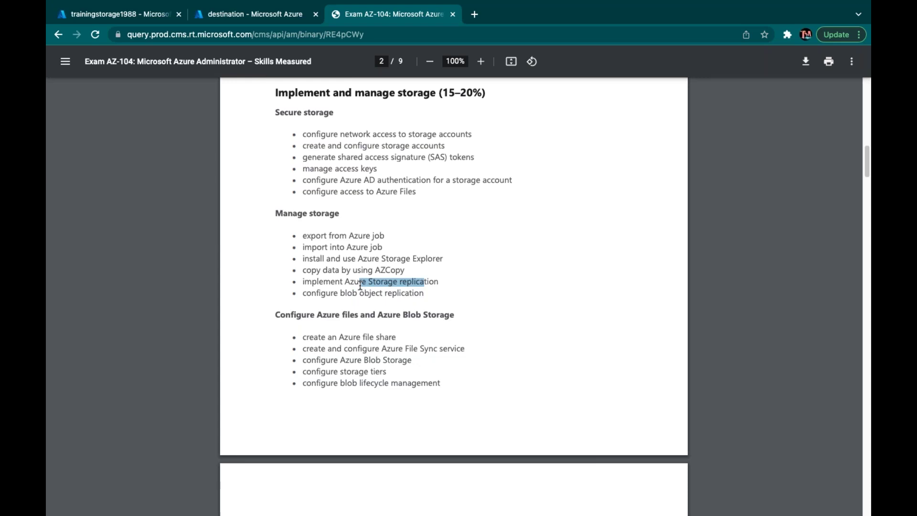
left_click_drag(437, 259, 329, 241)
left_click_drag(406, 270, 319, 272)
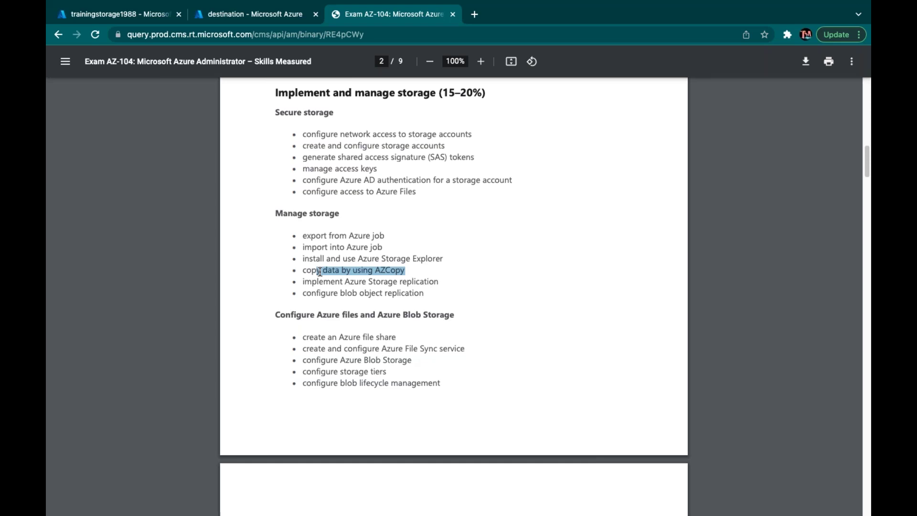
From the destination container tab, open the Azure portal Home page in a new tab
left_click(287, 21)
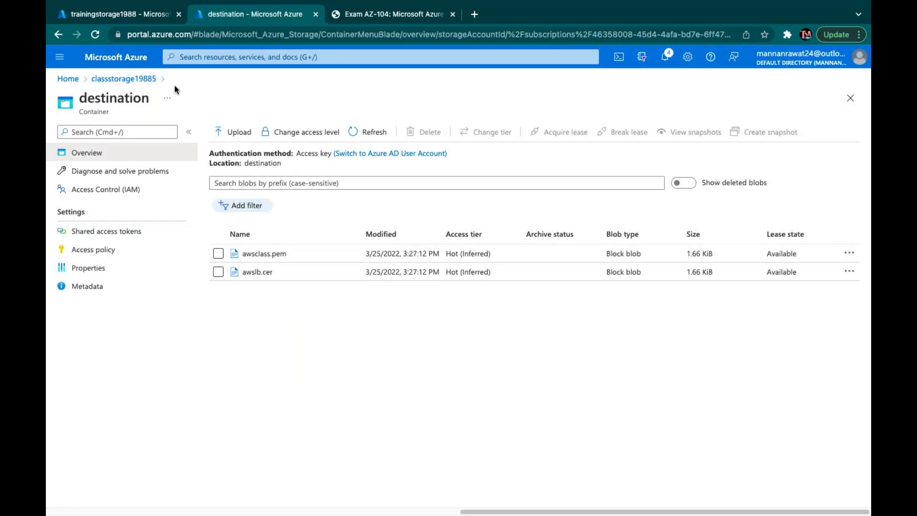
right_click(120, 56)
left_click(146, 62)
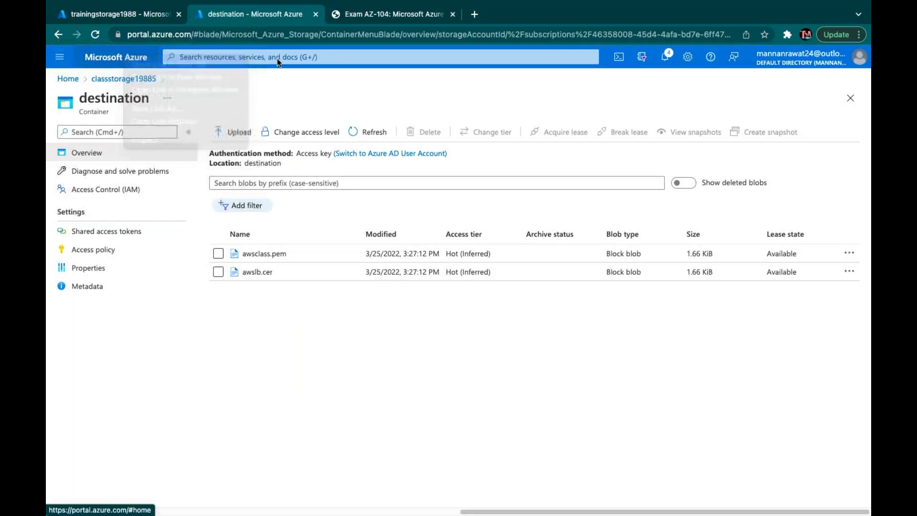
left_click(359, 22)
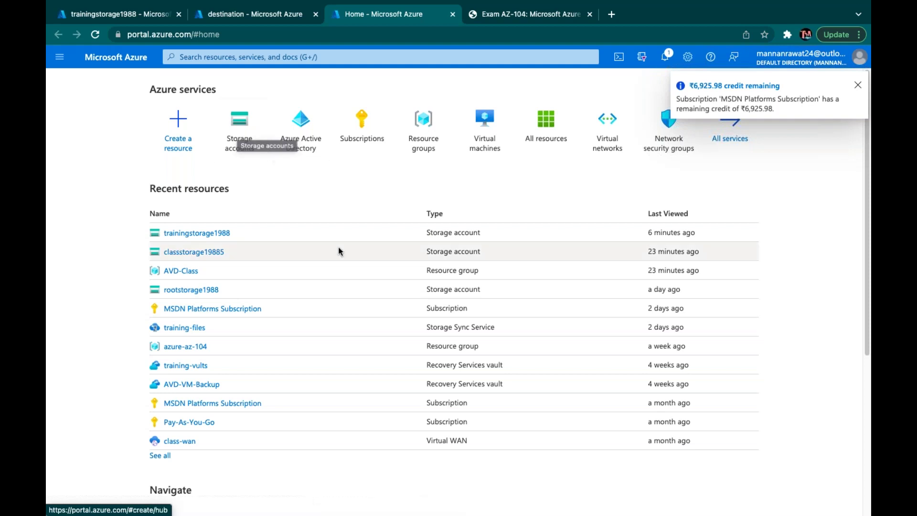
Show All services in the portal, filtered to the Storage category
left_click(363, 56)
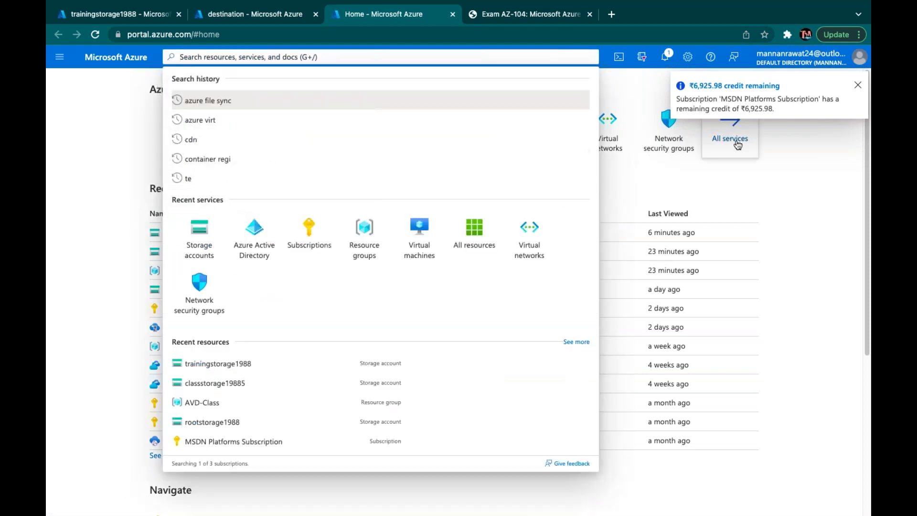
left_click(736, 141)
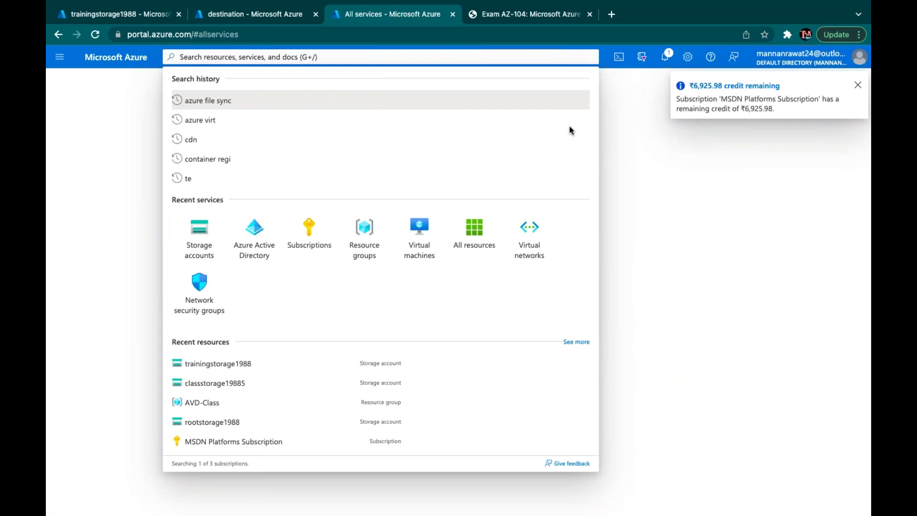
left_click(740, 205)
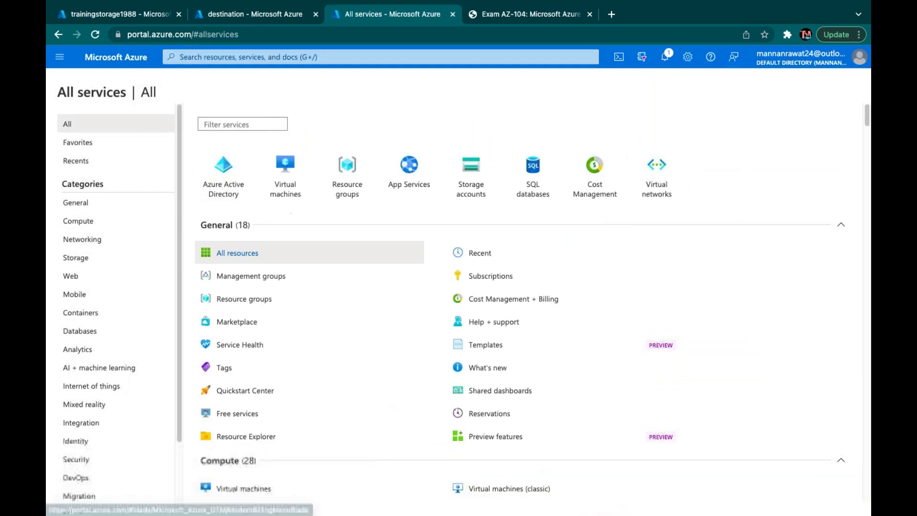
left_click(73, 261)
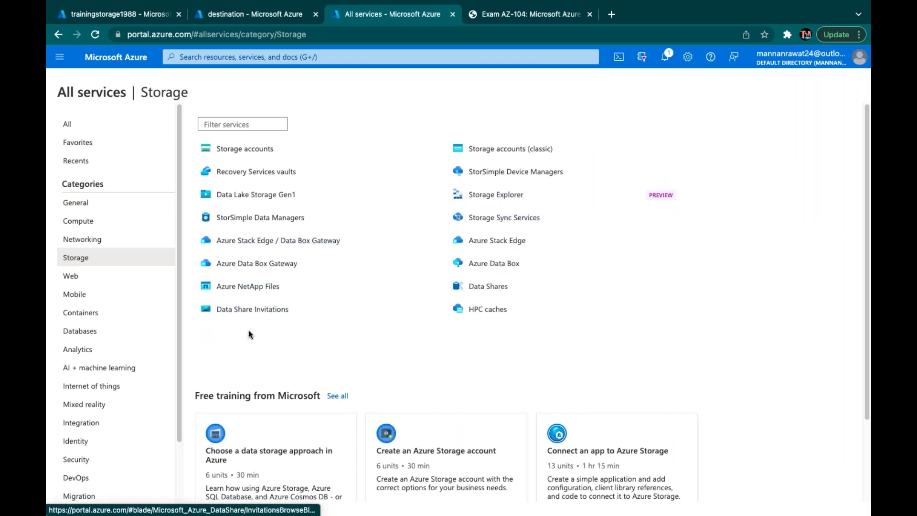
Search the portal for 'expo' and open Import/export jobs
mouse_move(374, 313)
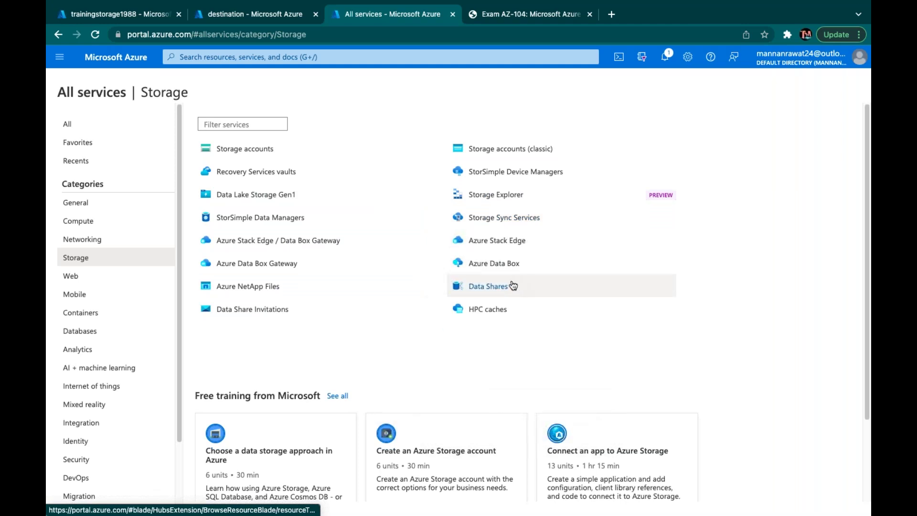
mouse_move(513, 285)
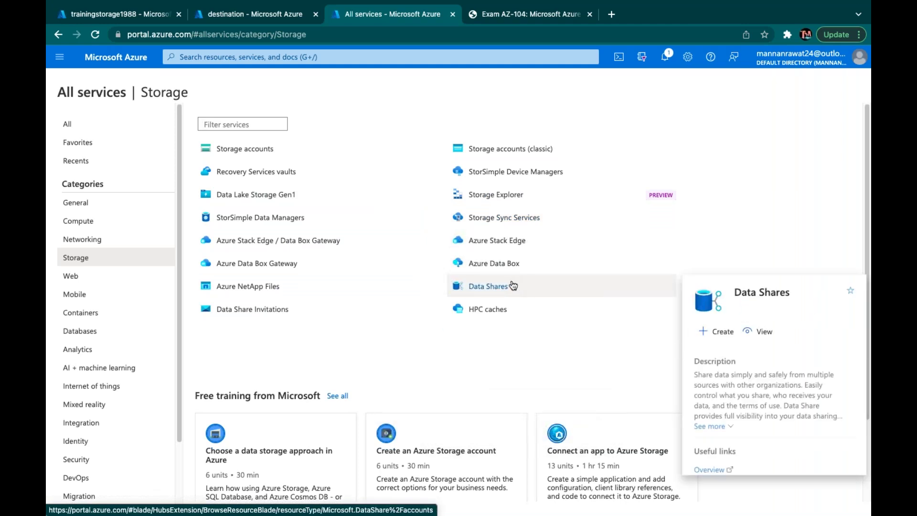
left_click(248, 56)
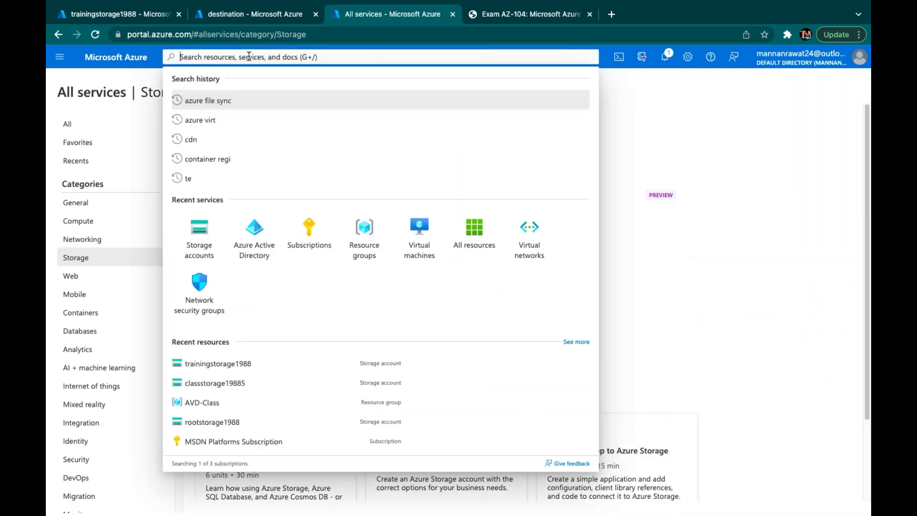
type("expo")
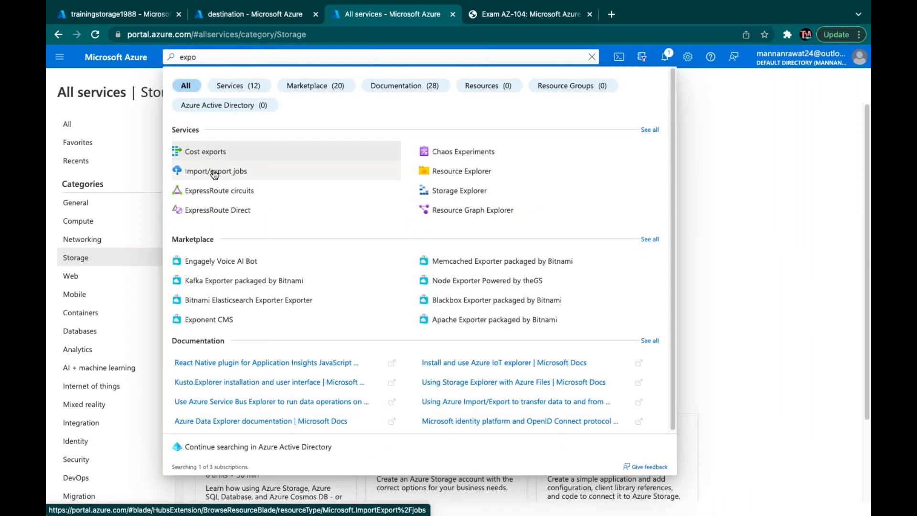
left_click(214, 172)
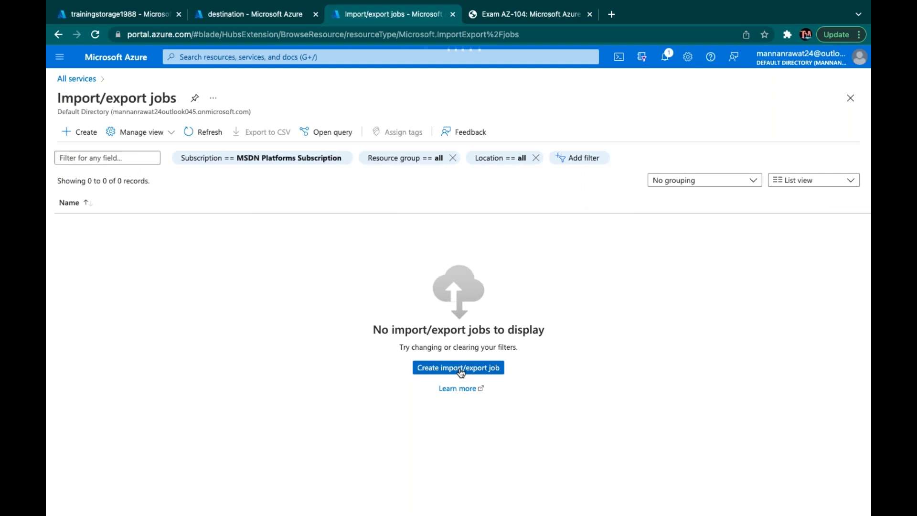
Create an import job named 'testing' in resource group AVD-Class, Central US, and continue to Job details
left_click(461, 368)
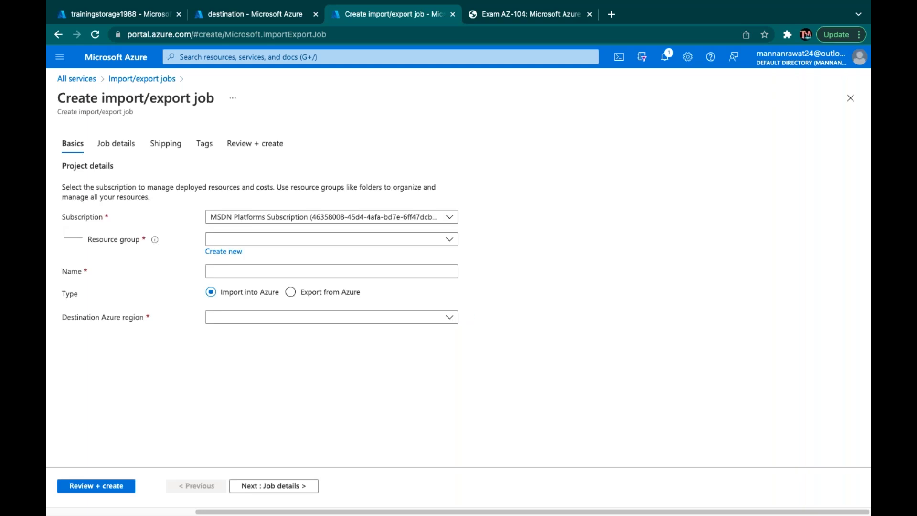
left_click(370, 240)
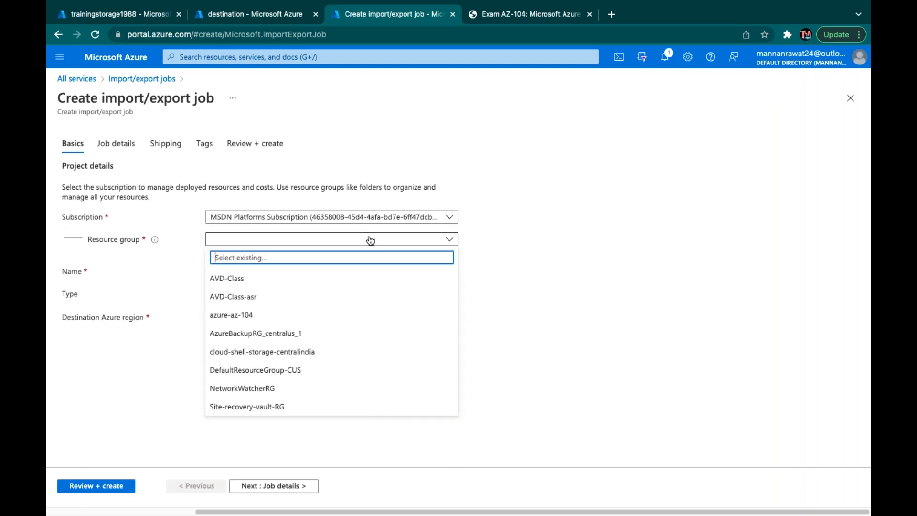
left_click(246, 281)
left_click(268, 272)
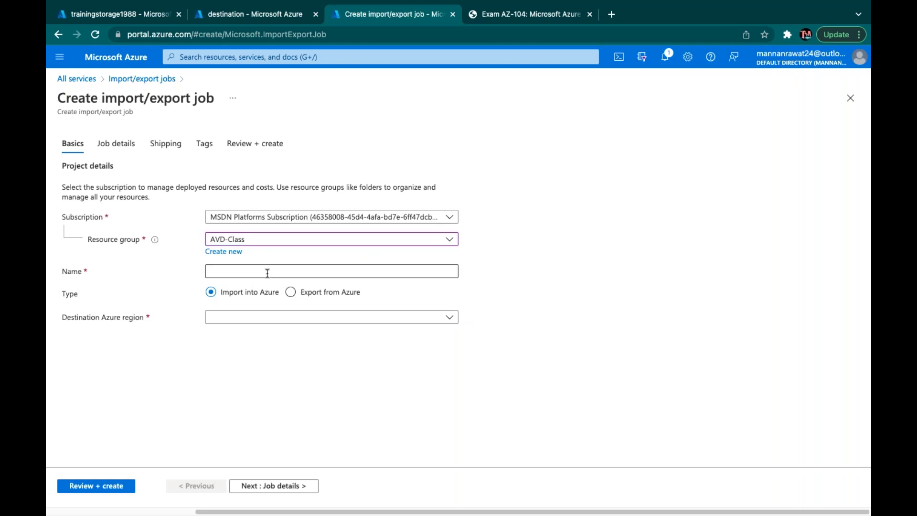
type("test")
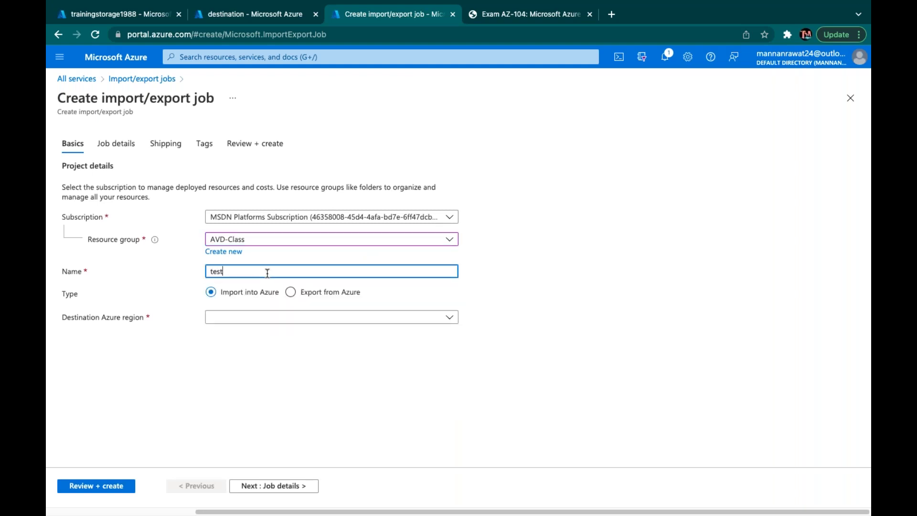
type("ing")
left_click(605, 317)
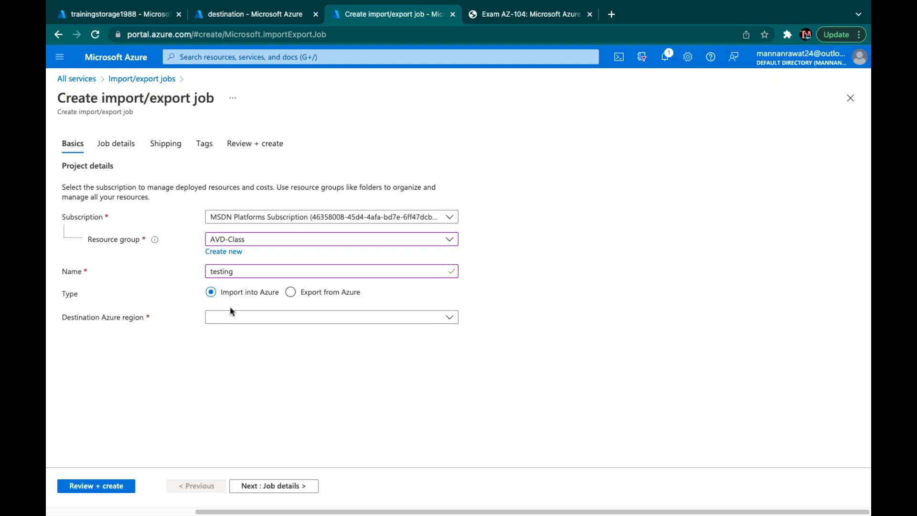
left_click(269, 317)
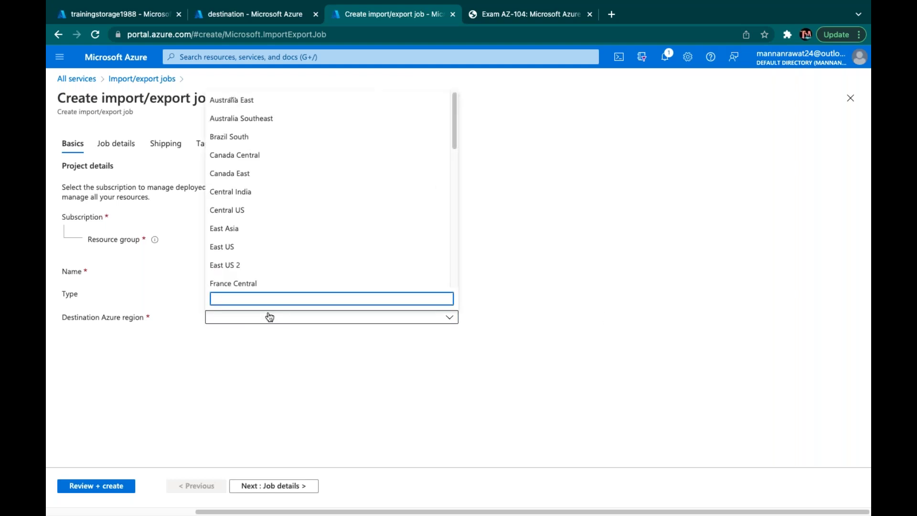
left_click(248, 210)
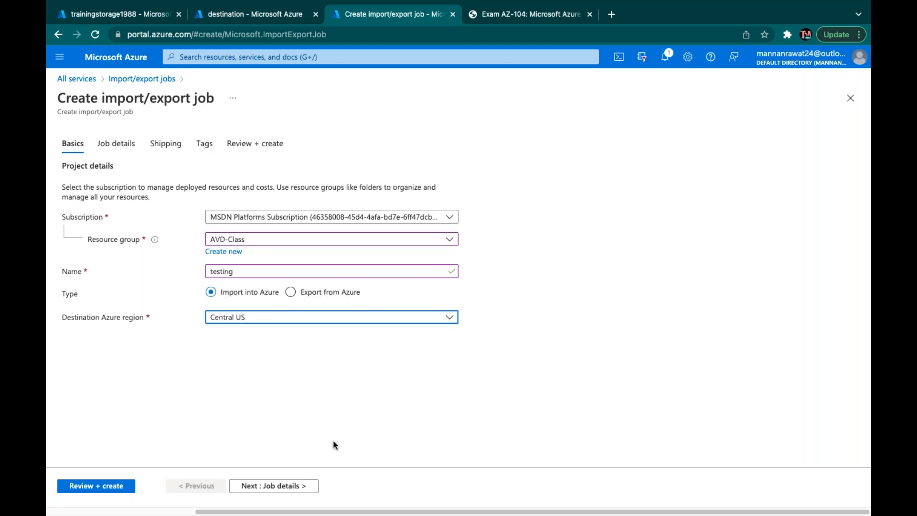
left_click(289, 486)
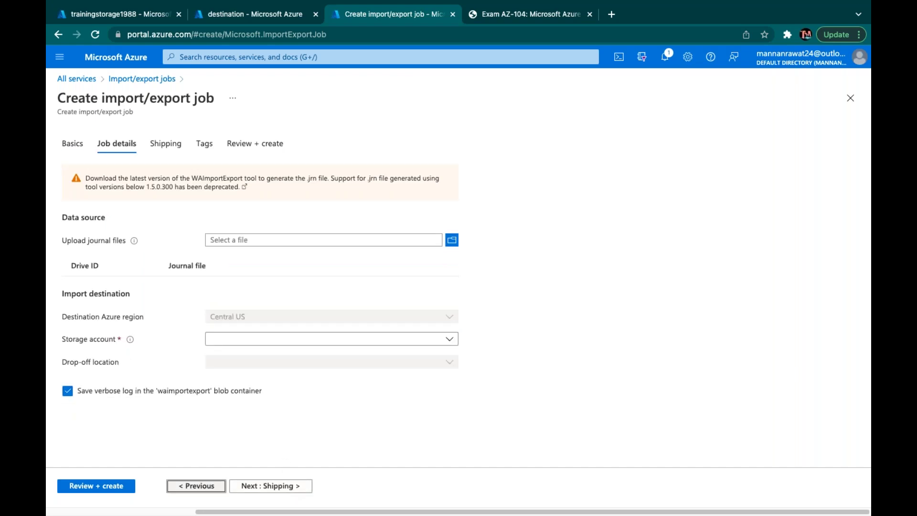
Preview the Export from Azure job details and storage accounts, then revert to Import into Azure
left_click(196, 486)
left_click(306, 292)
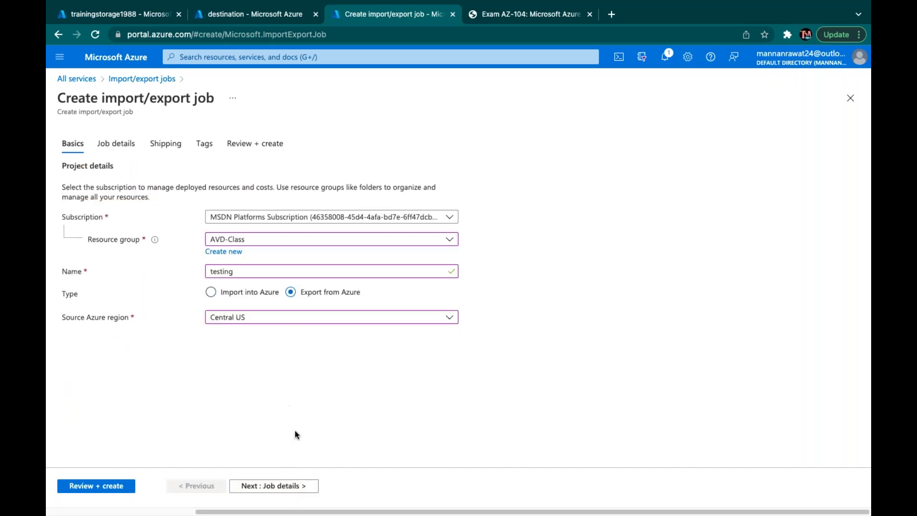
left_click(289, 485)
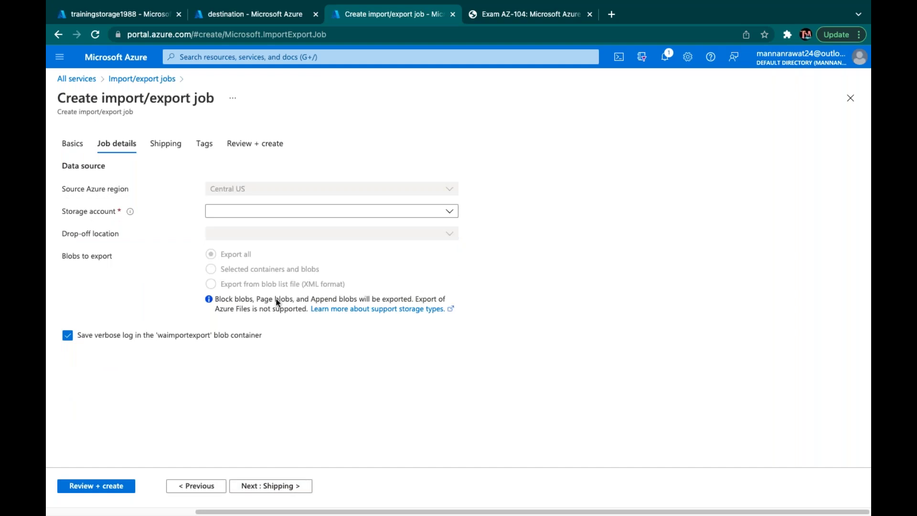
left_click(335, 213)
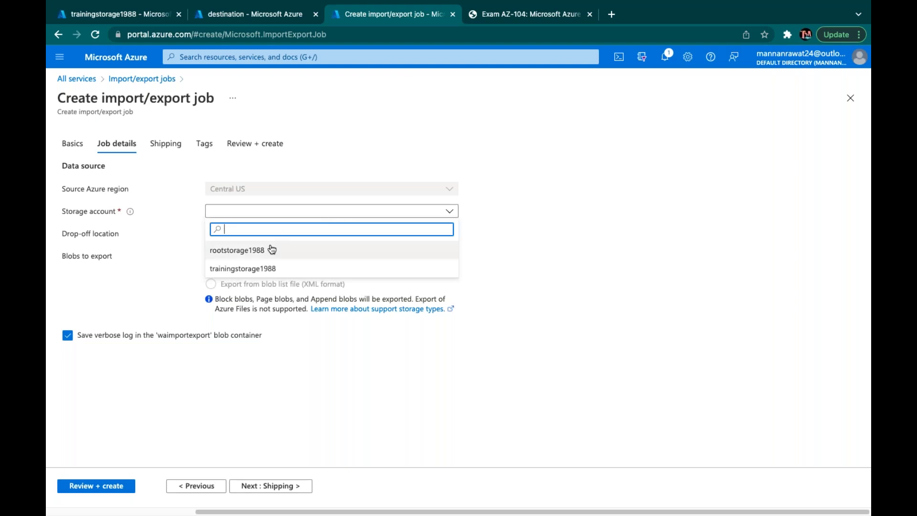
left_click(199, 486)
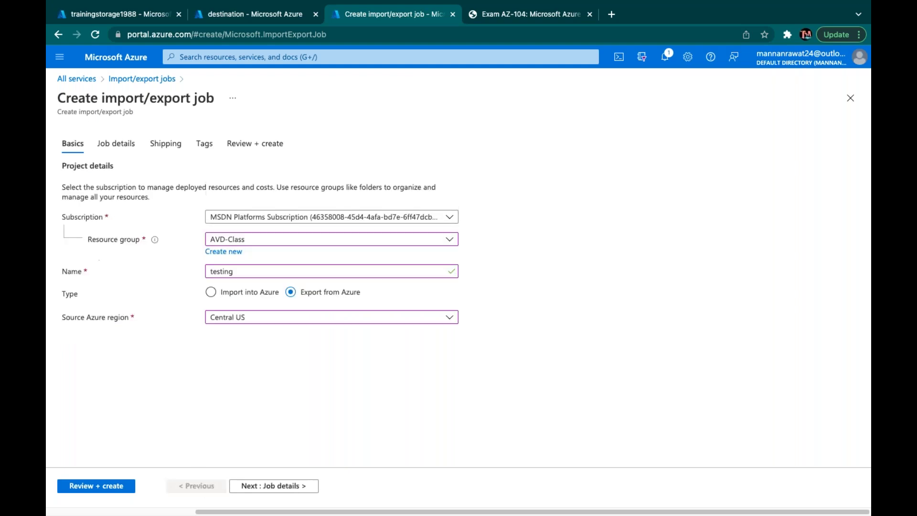
left_click(222, 298)
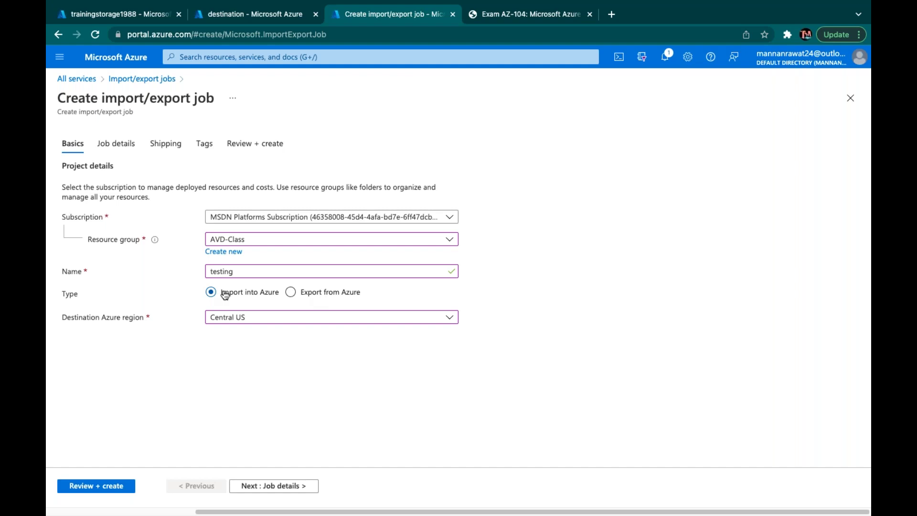
Skip the journal file upload, choose storage account rootstorage1988, and proceed to Shipping
left_click(276, 486)
left_click(323, 243)
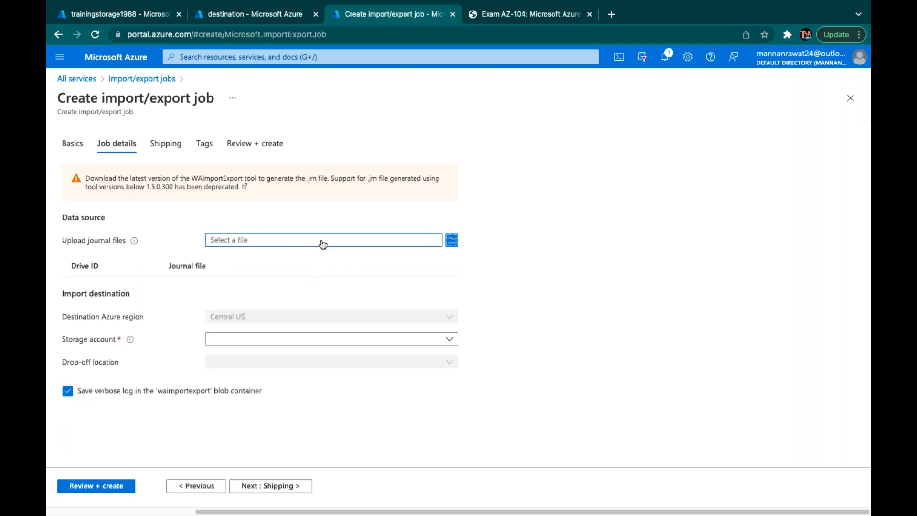
left_click(363, 236)
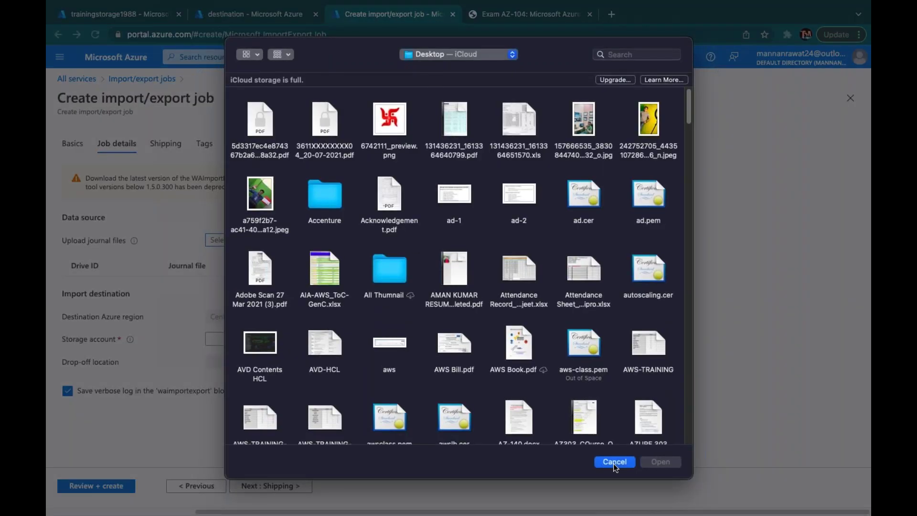
left_click(614, 463)
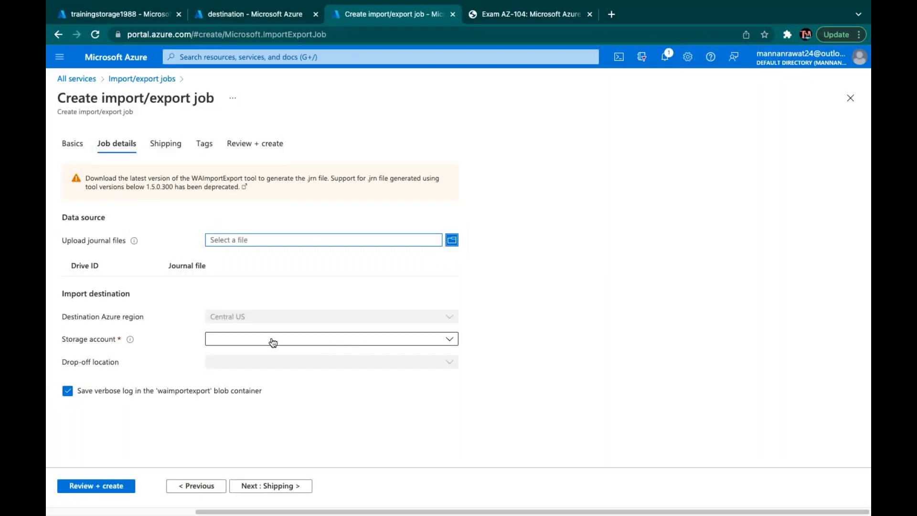
left_click(360, 342)
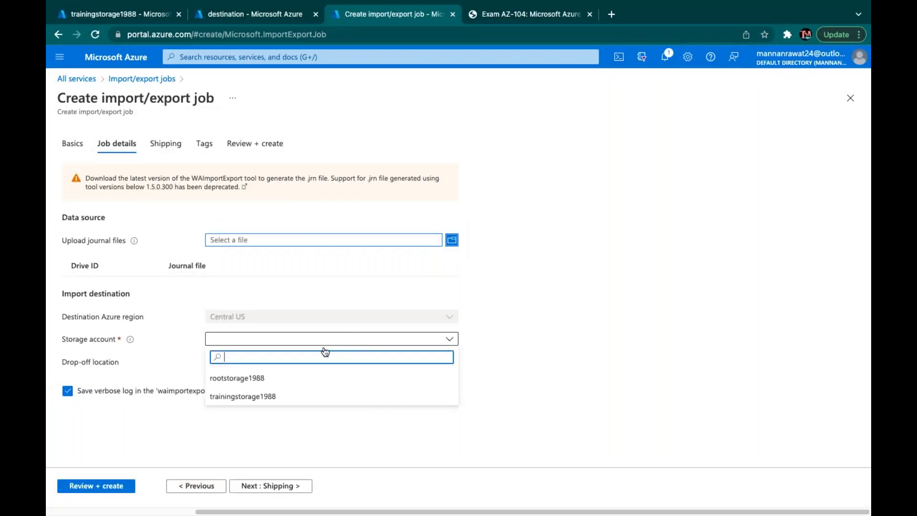
left_click(261, 379)
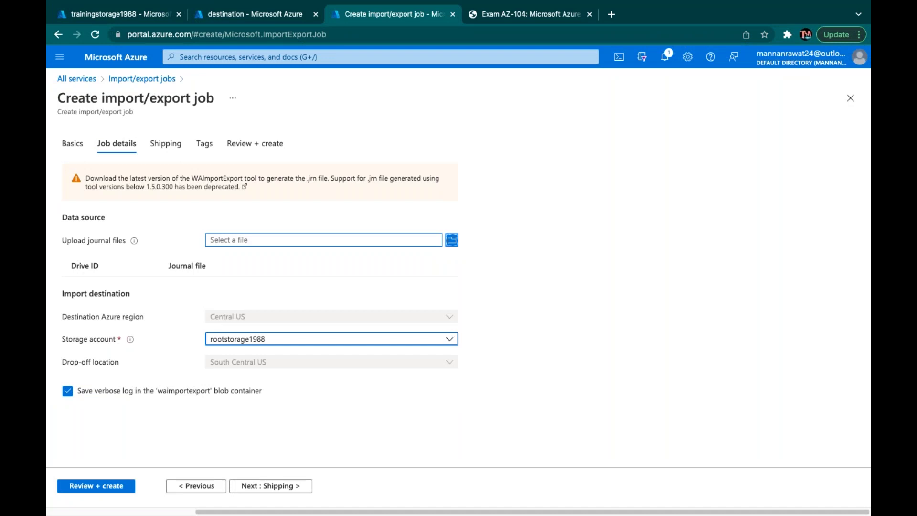
left_click(265, 487)
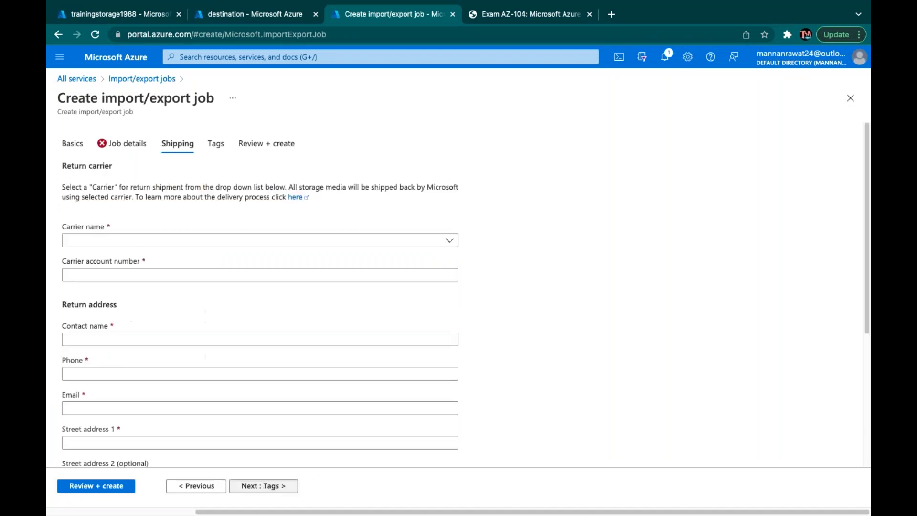
scroll(331, 325, "down", 2)
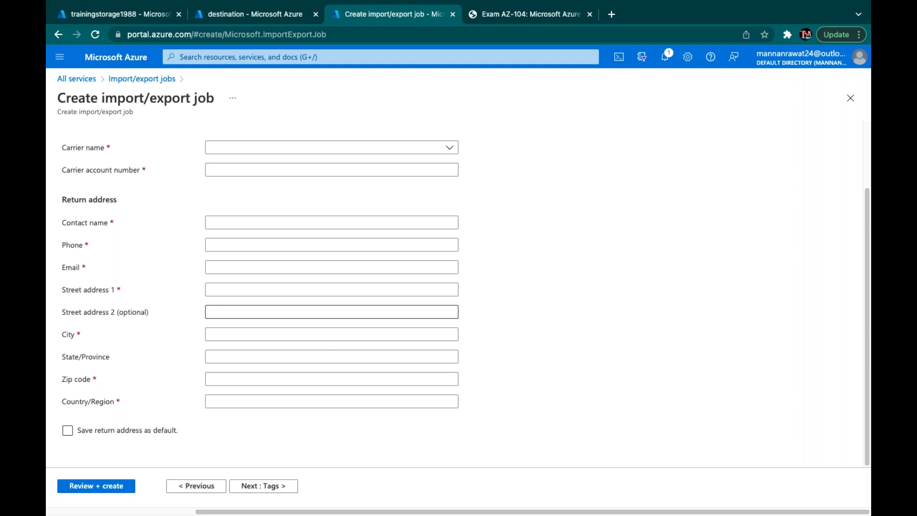
Move through the destination and trainingstorage1988 tabs to the Exam AZ-104 PDF tab
left_click(228, 14)
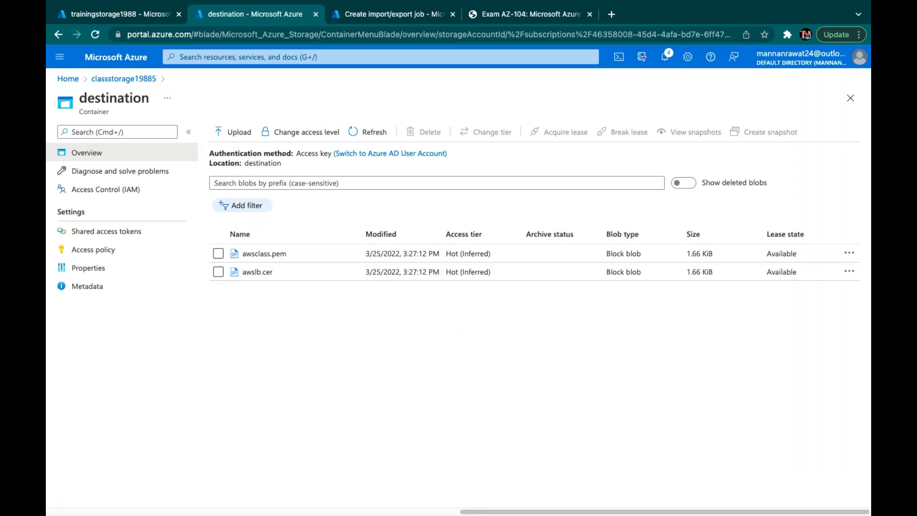
left_click(115, 14)
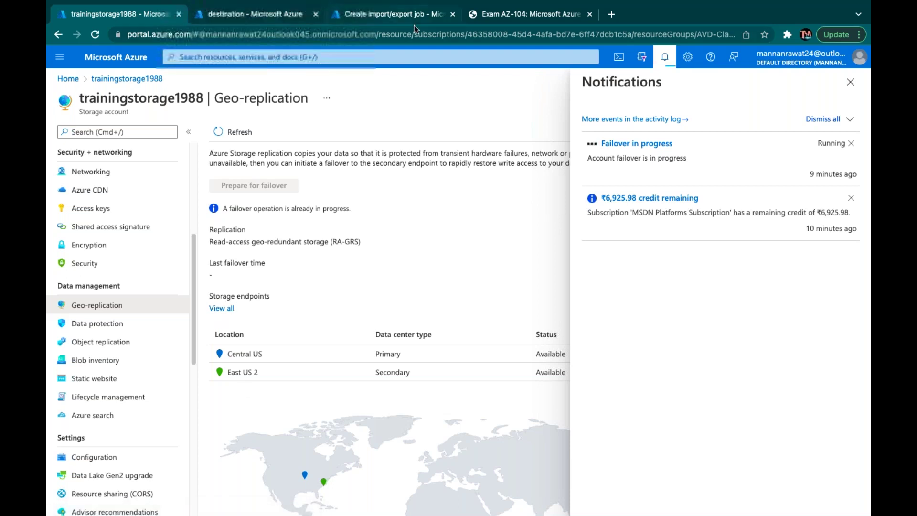
left_click(525, 17)
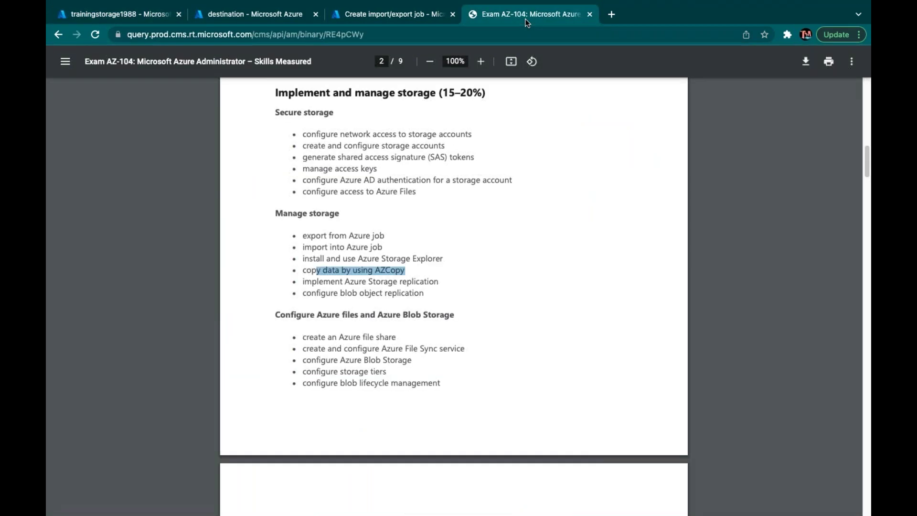
Highlight 'using AZCopy', the replication line and 'Azure Storage Explorer' in the AZ-104 outline
left_click_drag(428, 282, 354, 270)
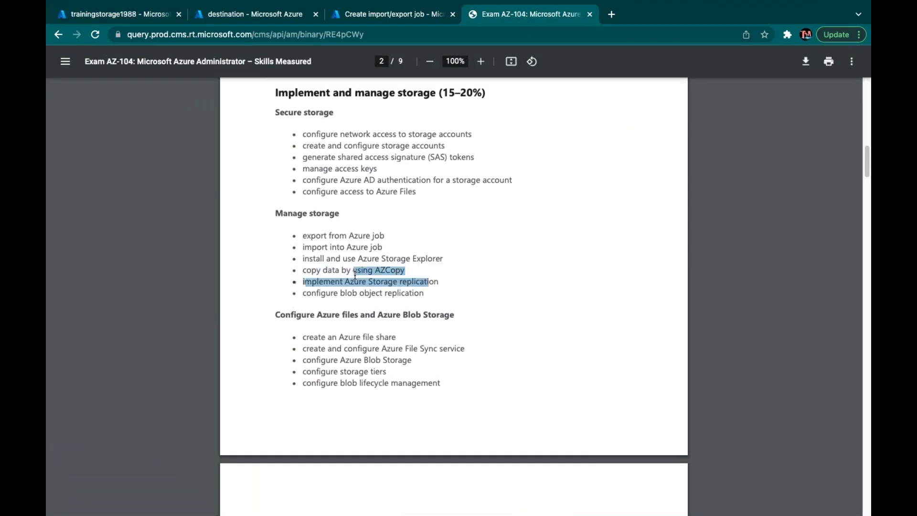
left_click_drag(427, 259, 356, 259)
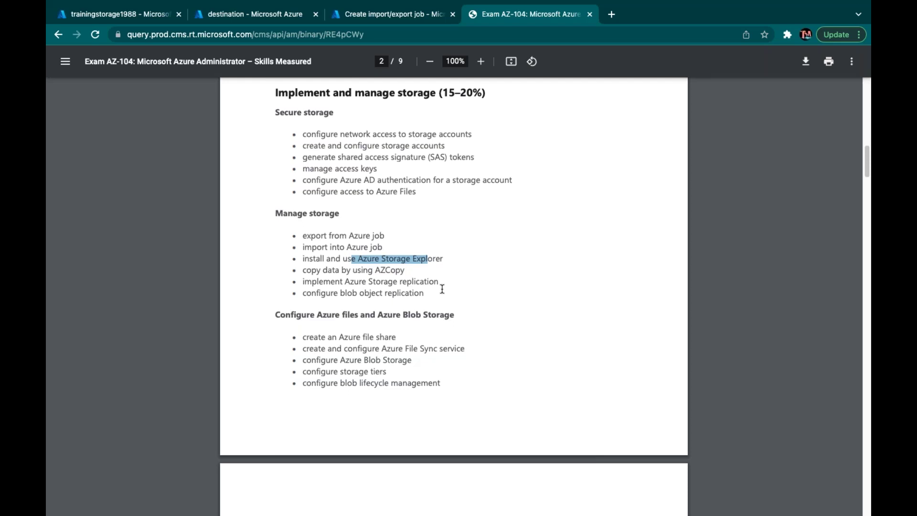
key("ctrl+Left")
key("ctrl+Left")
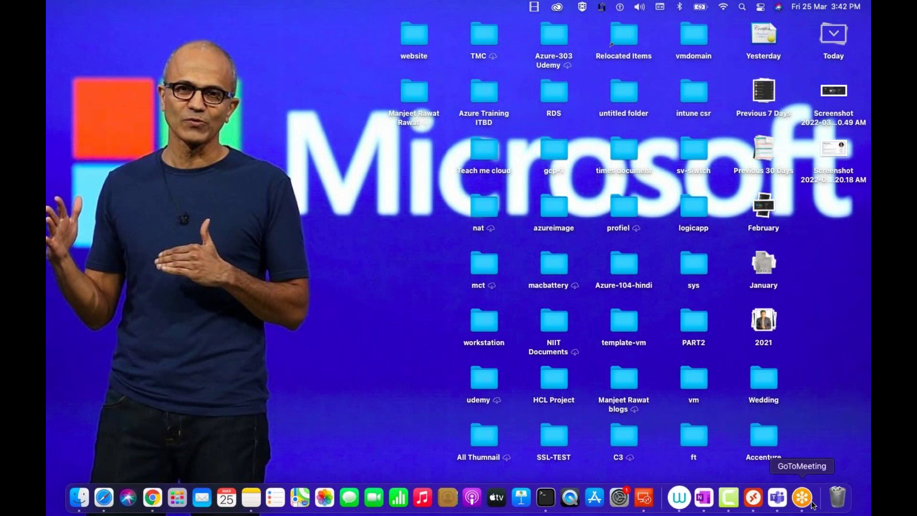
Connect to 192.168.1.7 in Microsoft Remote Desktop, accepting the certificate warning
left_click(754, 498)
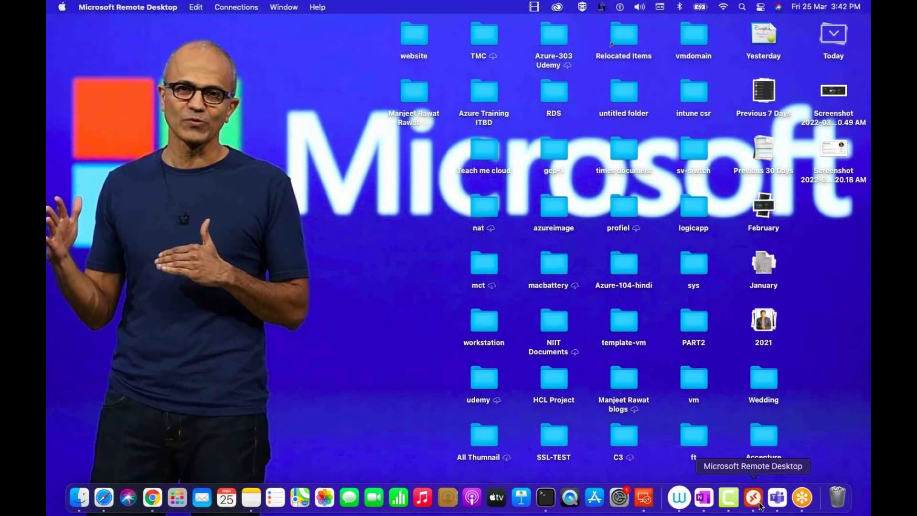
double_click(254, 107)
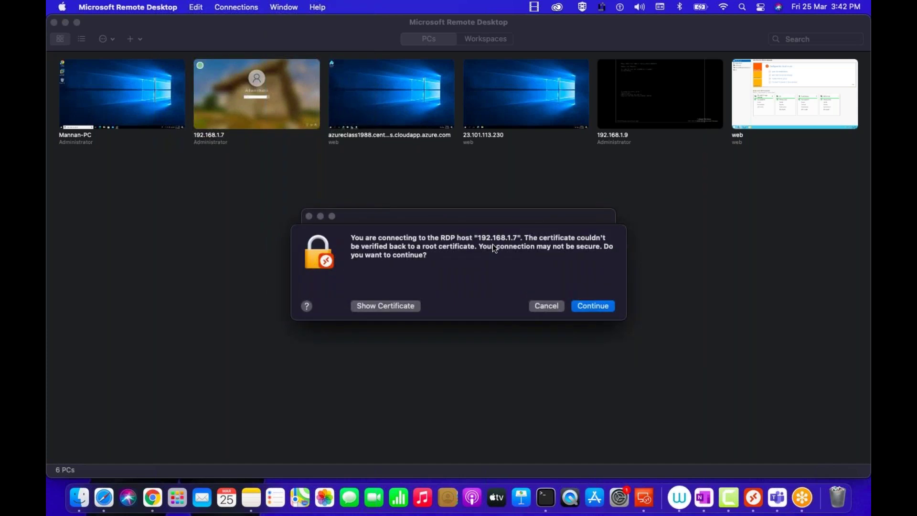
left_click(601, 308)
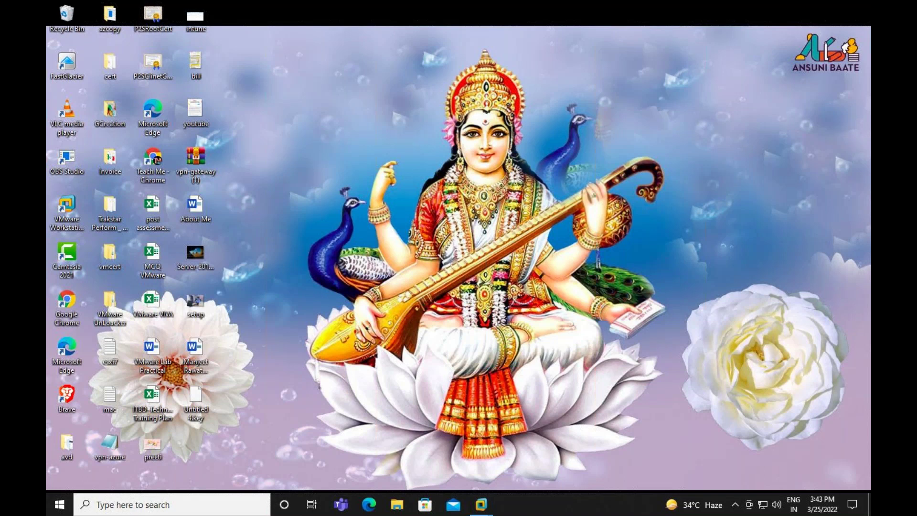
Mute the remote PC's audio and launch Google Chrome from the Start menu
left_click(777, 504)
left_click(685, 477)
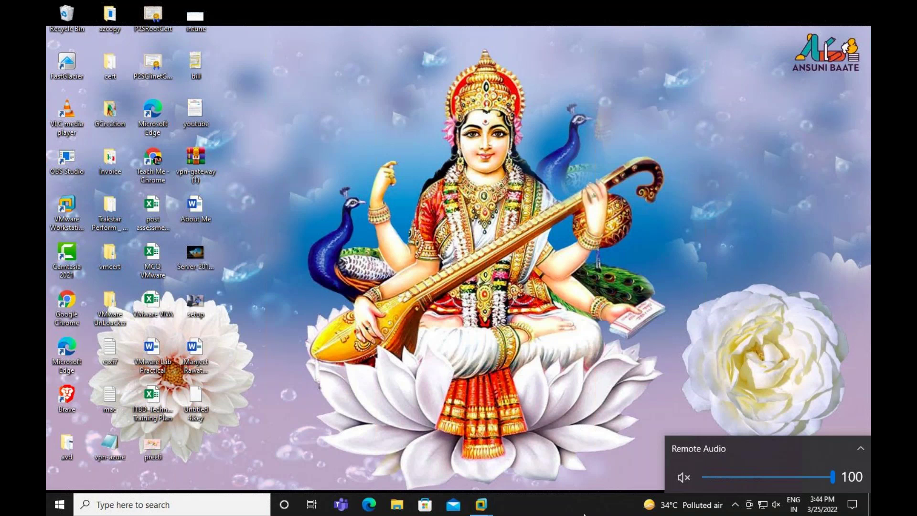
left_click(59, 504)
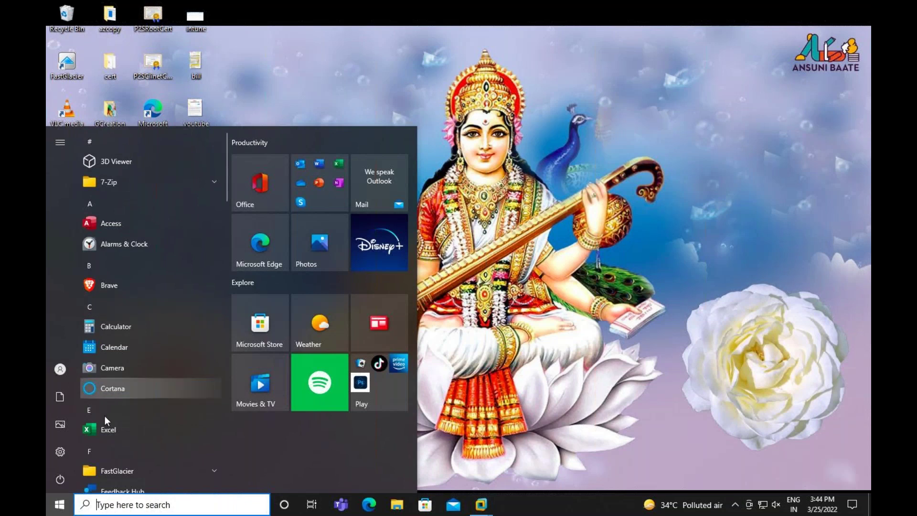
scroll(102, 477, "down", 5)
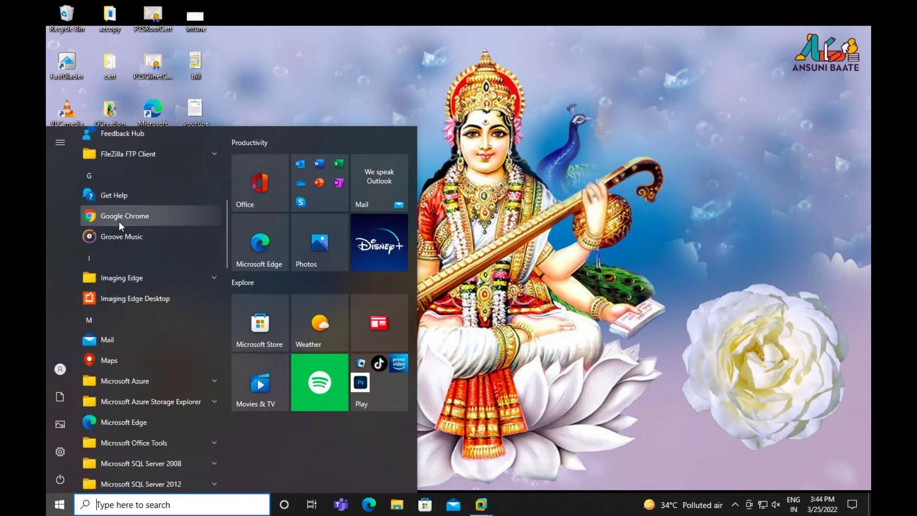
left_click(119, 221)
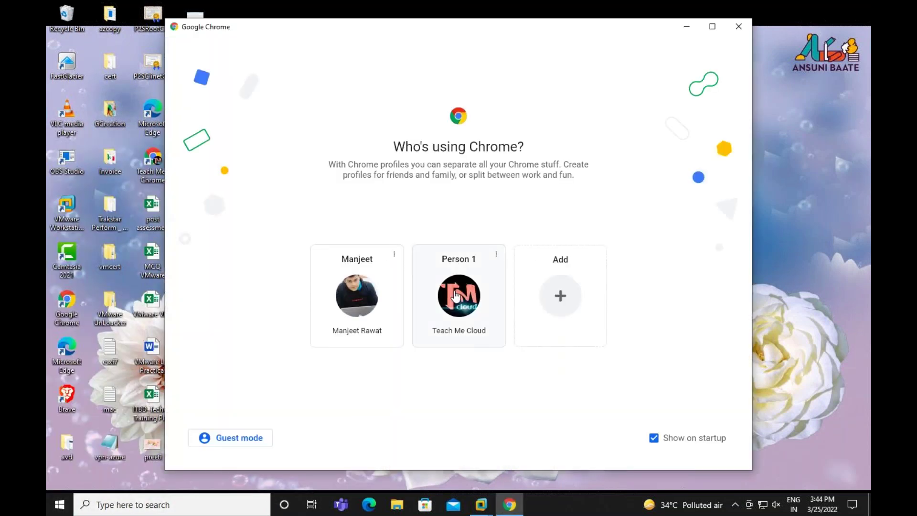
Open Chrome with the second profile and load portal.azure.com
left_click(456, 297)
left_click(209, 33)
type("p")
key("Return")
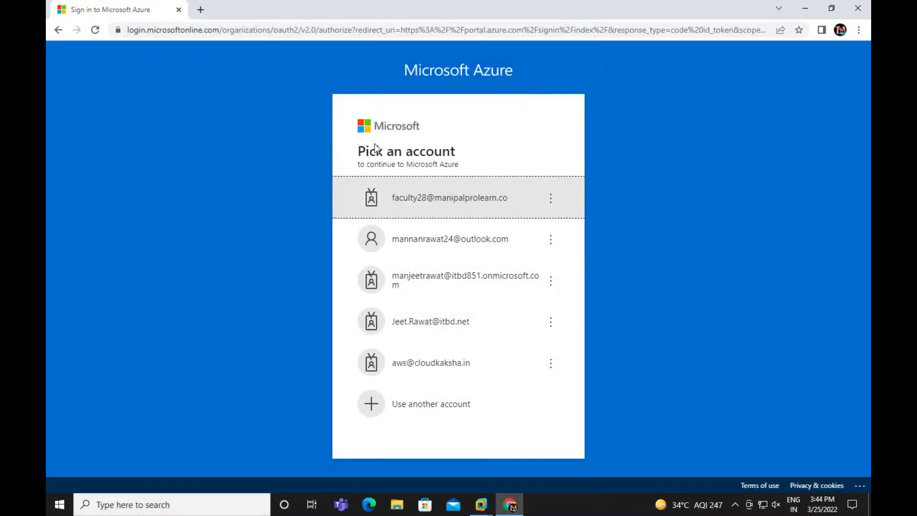
Sign in with the account password, decline staying signed in, and request a text verification code
left_click(411, 251)
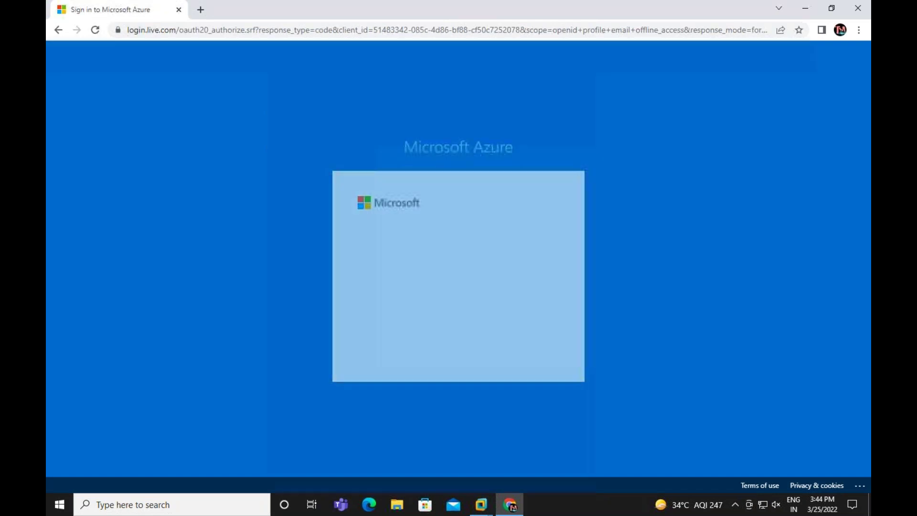
type("*********")
key("Return")
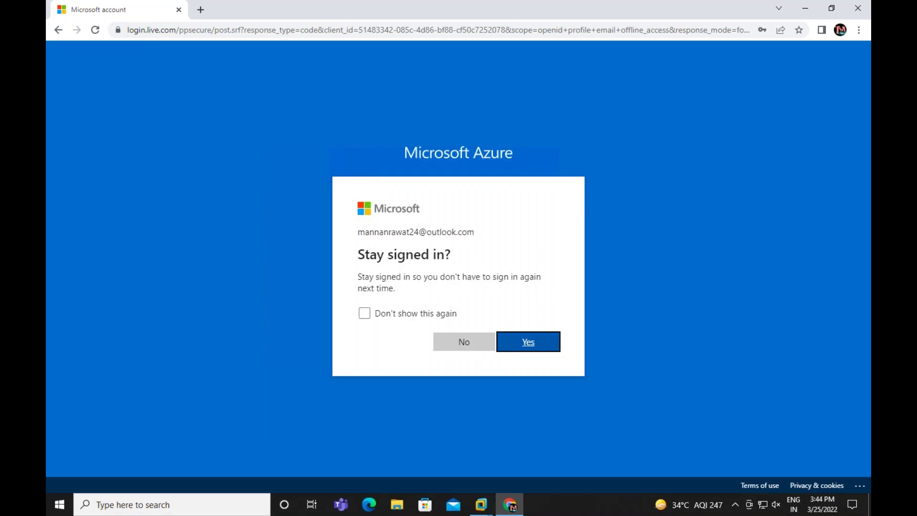
left_click(456, 346)
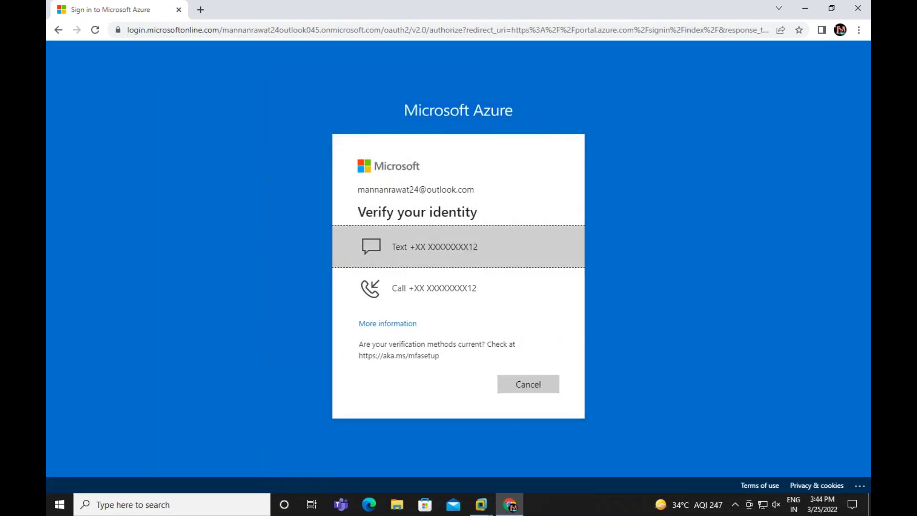
key("Return")
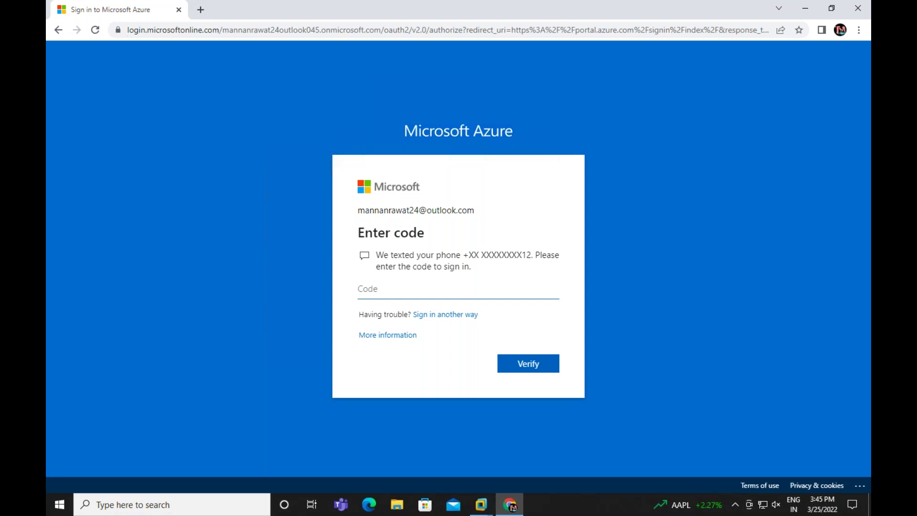
Enter the SMS verification code, correct its last digits, and verify
key("Return")
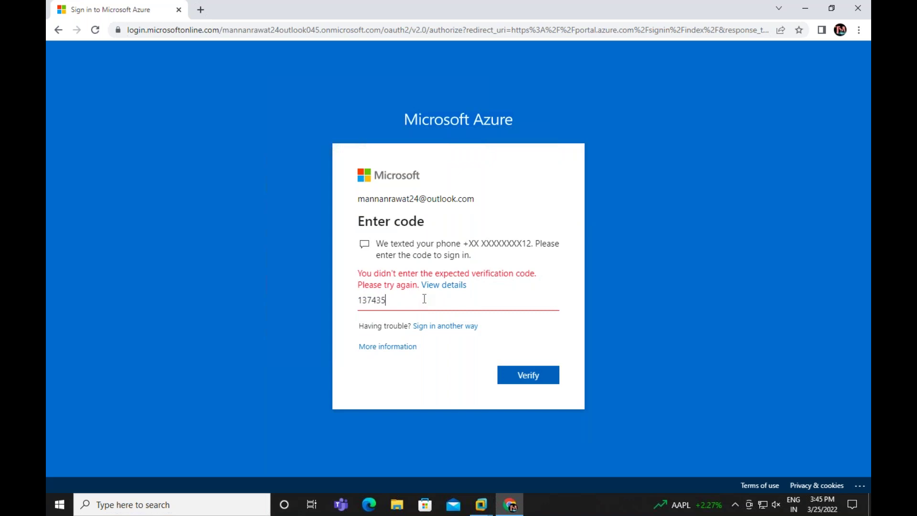
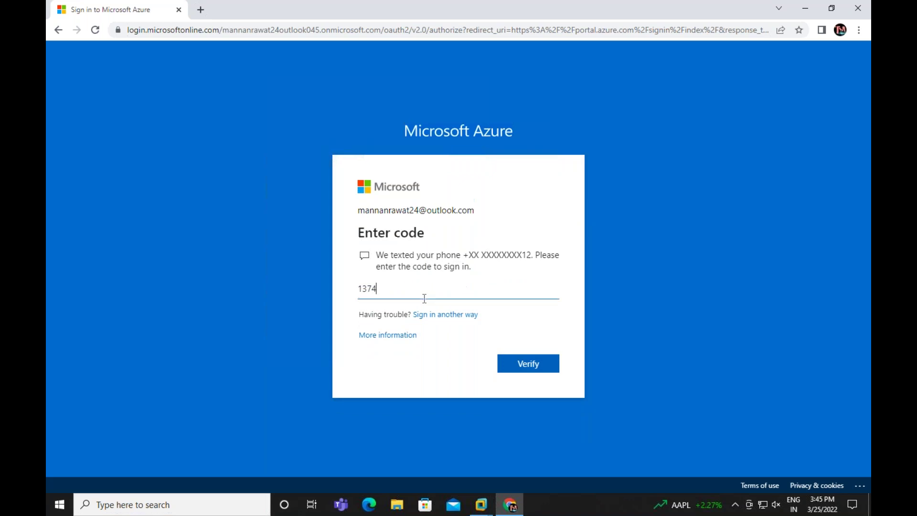
left_click(529, 369)
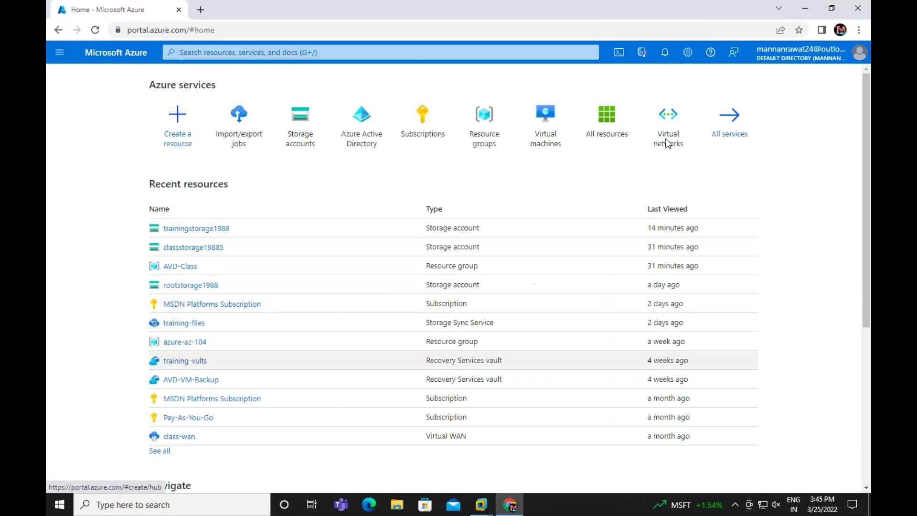
Go through All services and Storage accounts to trainingstorage1988's Containers and open 'source'
mouse_move(669, 141)
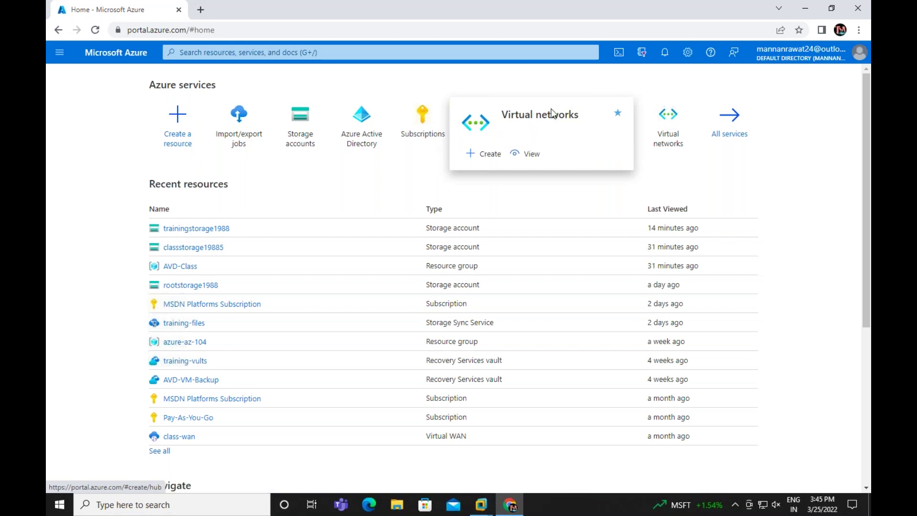
left_click(731, 126)
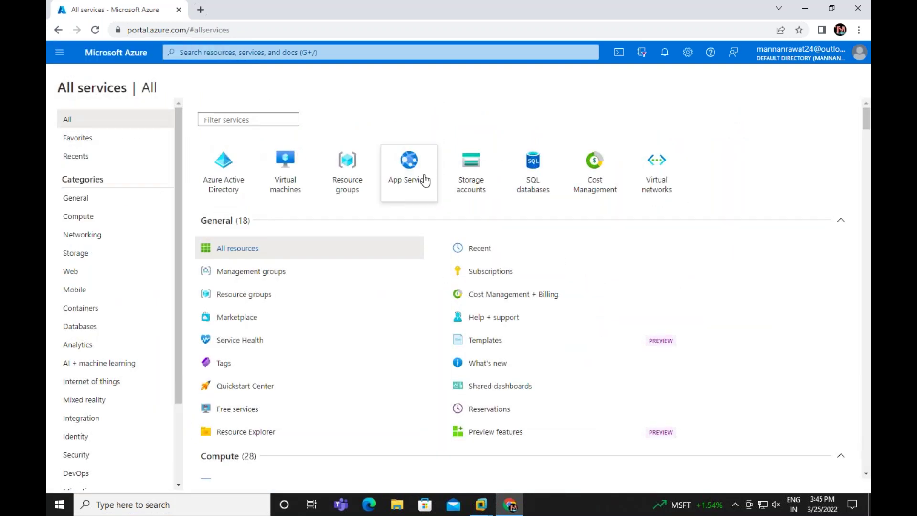
left_click(469, 181)
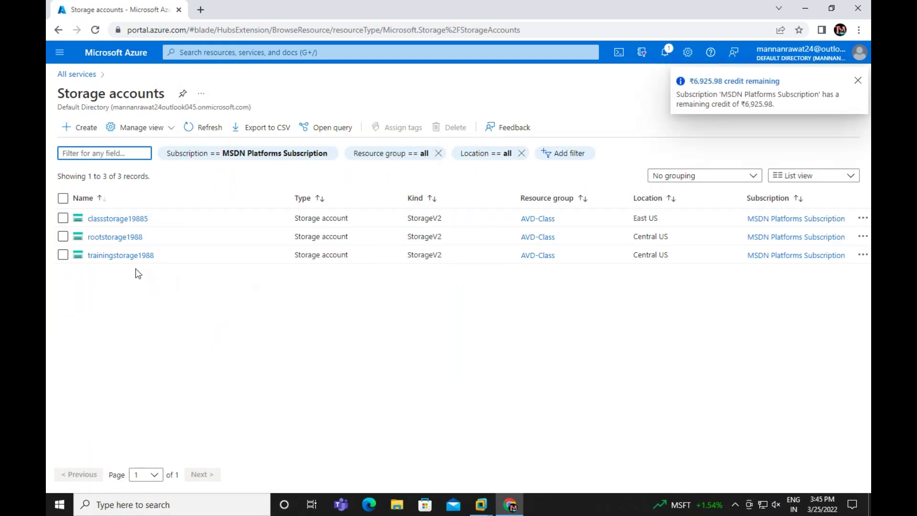
left_click(122, 255)
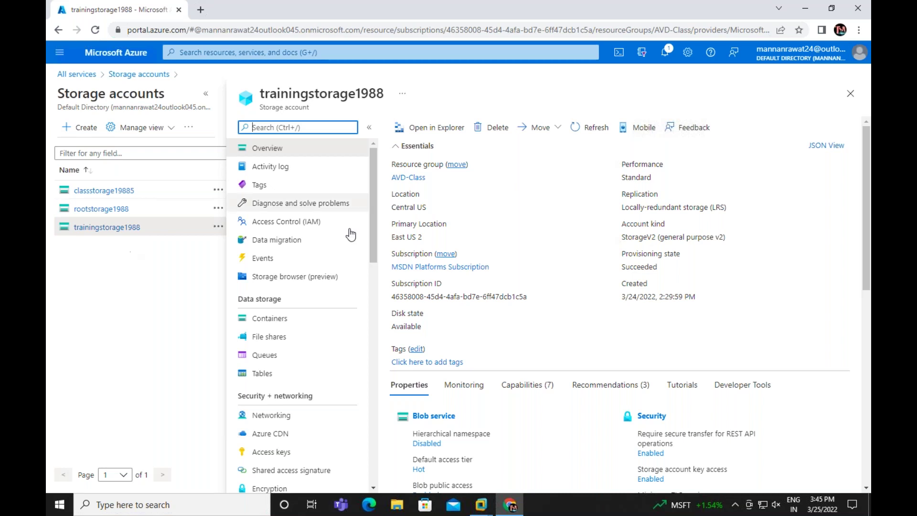
left_click(274, 319)
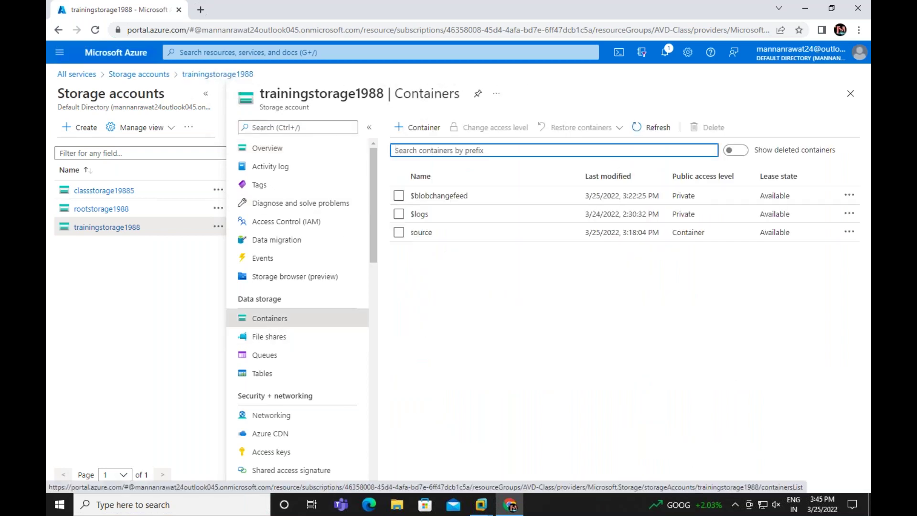
left_click(422, 233)
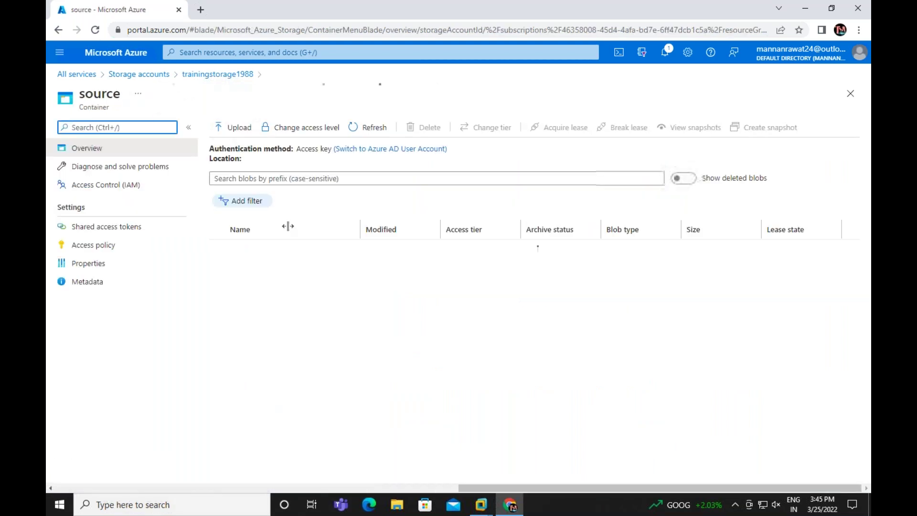
Select both blobs in the source container and confirm their deletion
left_click(219, 249)
left_click(219, 267)
left_click(429, 128)
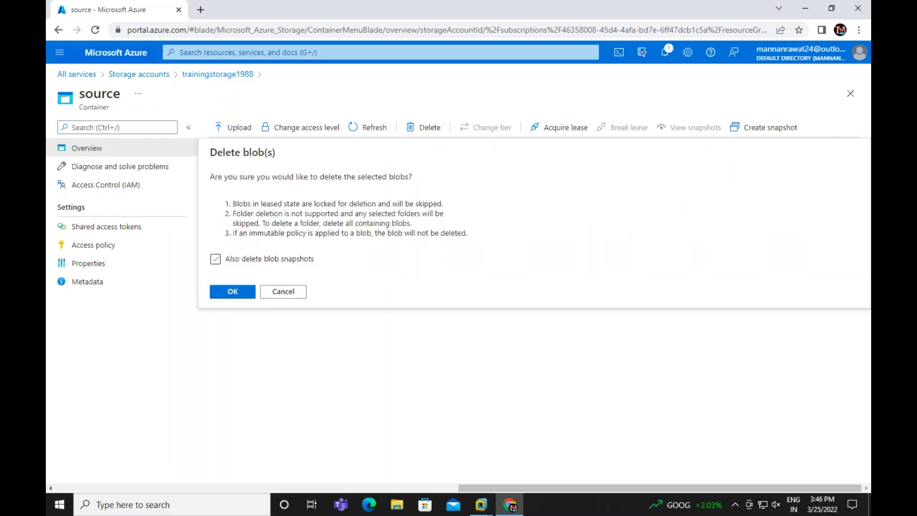
left_click(234, 291)
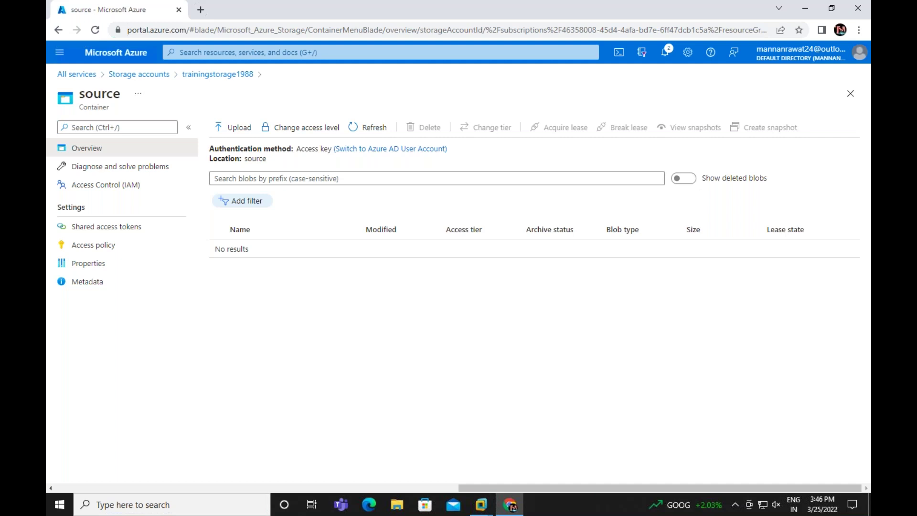
Launch Notepad via Run, move it to the right, then bring the Azure portal forward
key("super+r")
type("n")
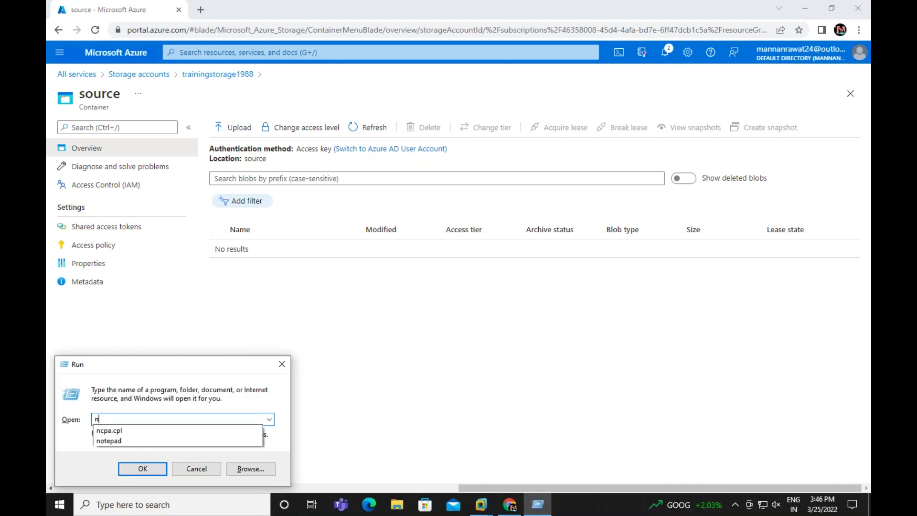
type("otepad")
key("Return")
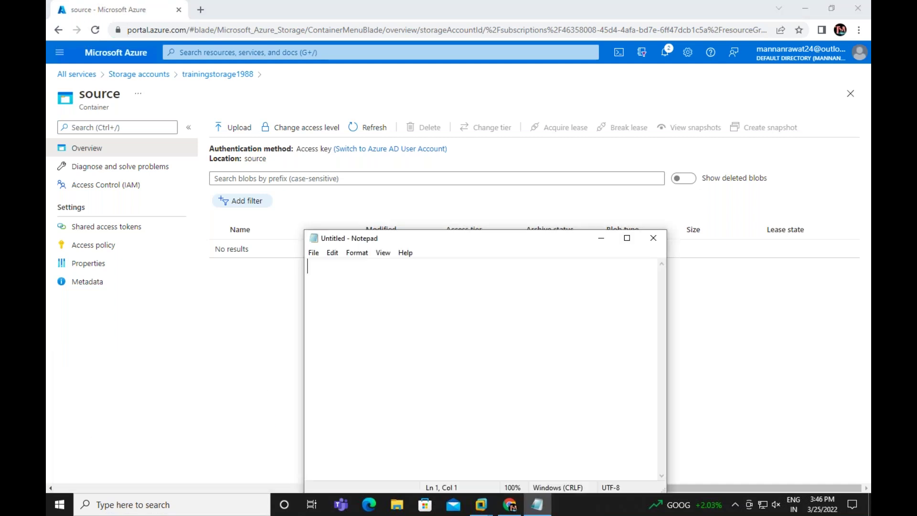
left_click_drag(518, 246, 697, 209)
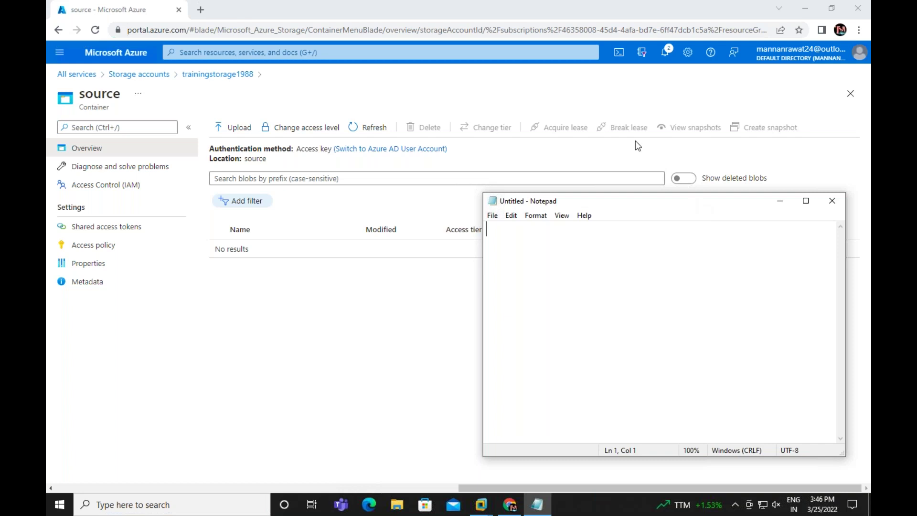
left_click(224, 86)
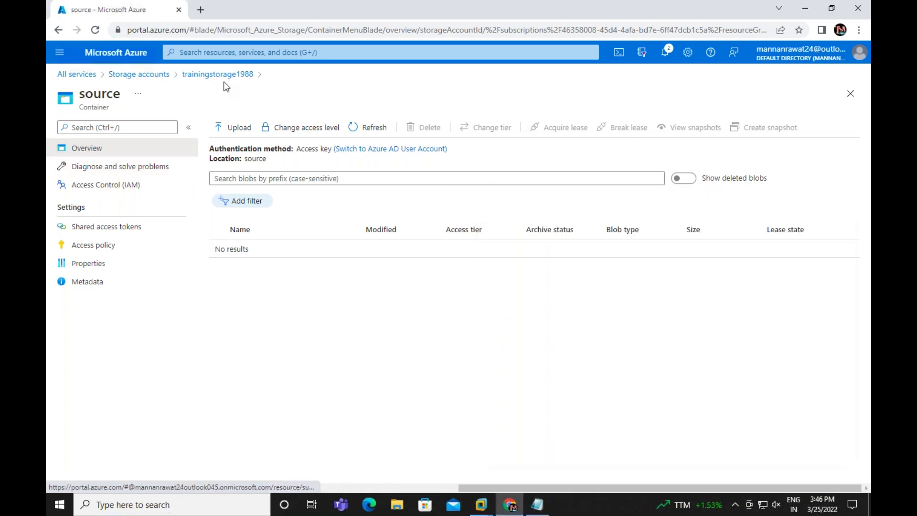
Copy the source container's URL from its Properties page and paste it into Notepad
left_click(224, 76)
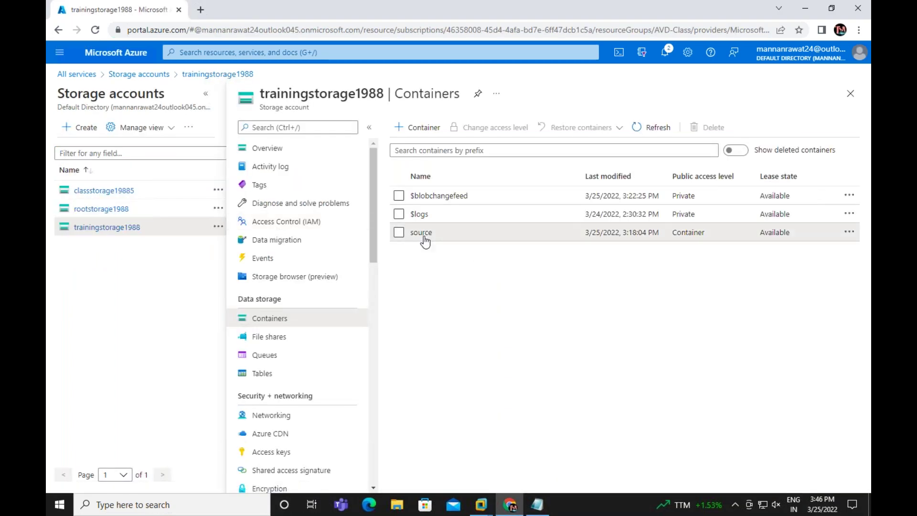
left_click(422, 234)
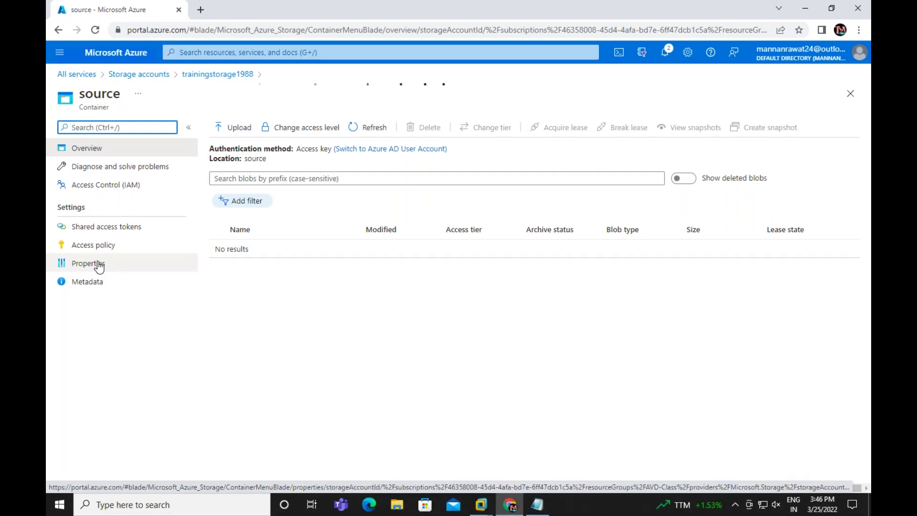
left_click(98, 266)
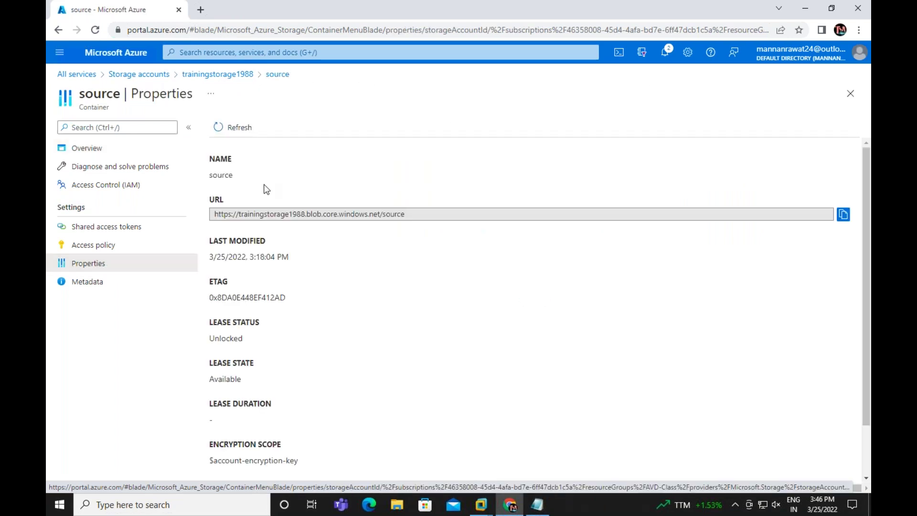
left_click(844, 215)
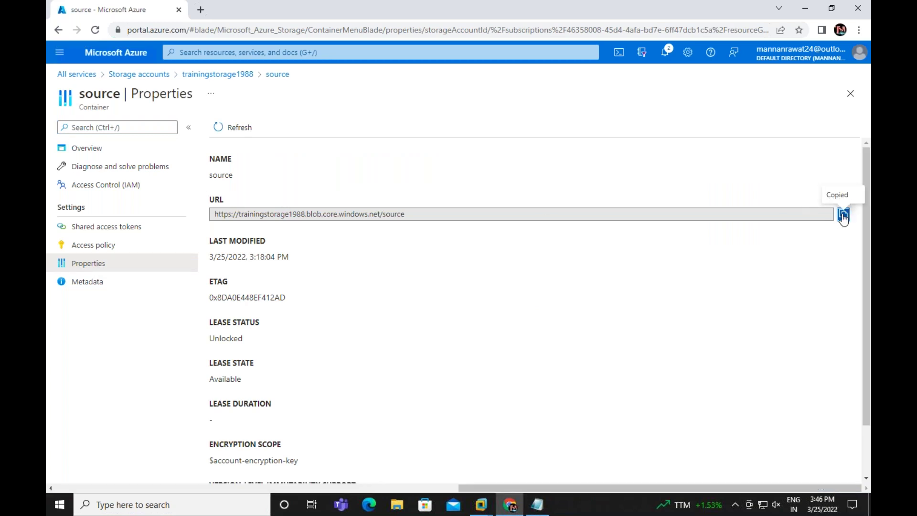
left_click(538, 504)
key("ctrl+v")
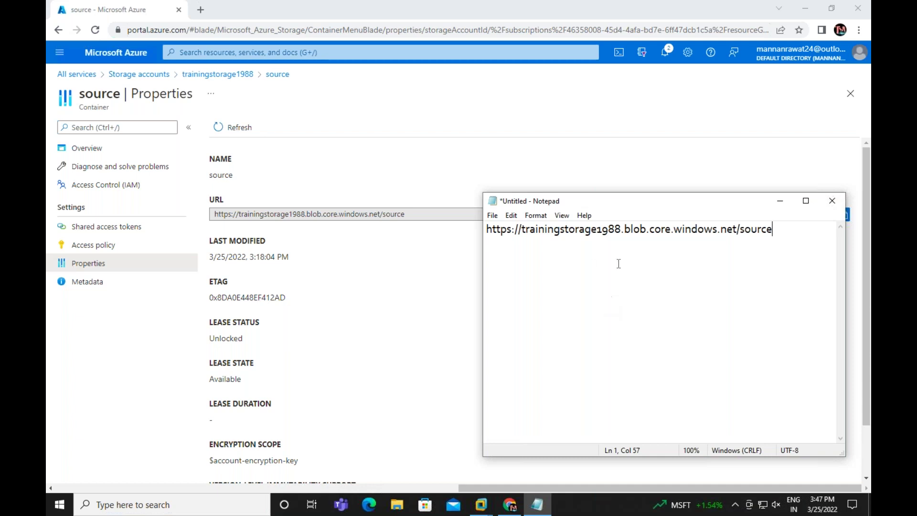
Open the Shared access signature page of the trainingstorage1988 storage account
left_click(198, 76)
left_click(217, 74)
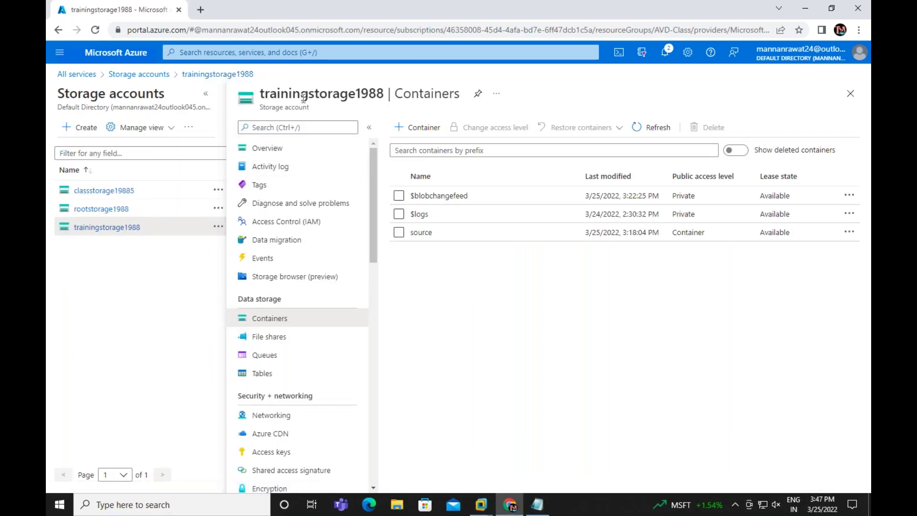
scroll(273, 381, "down", 1)
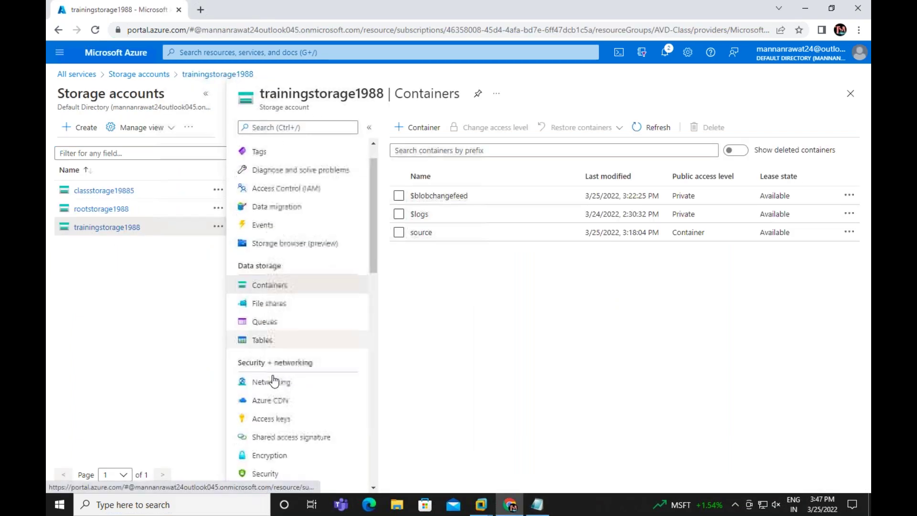
left_click(269, 442)
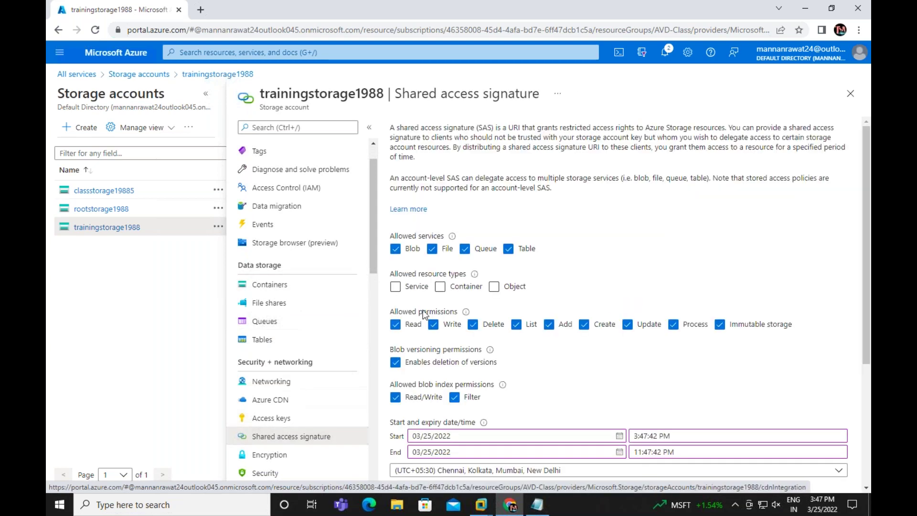
Enable the Service, Container and Object resource types and widen the form
left_click(396, 287)
left_click(440, 286)
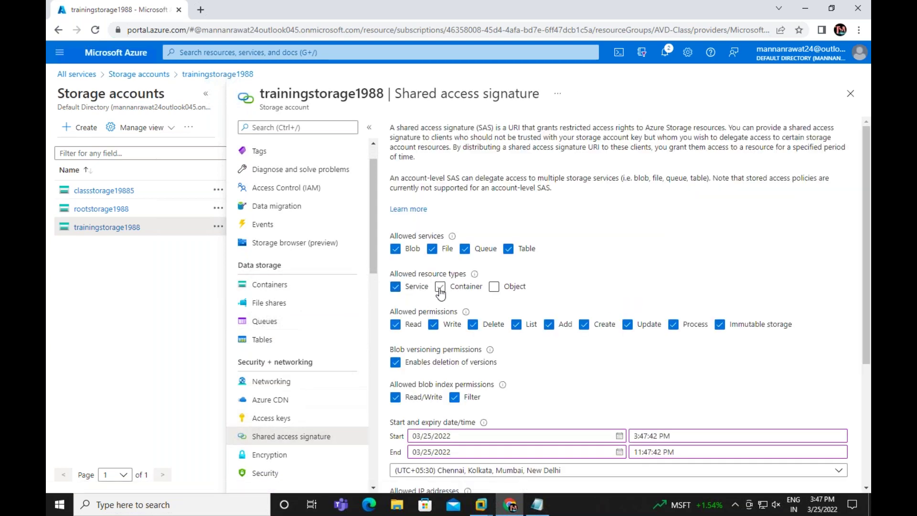
left_click(494, 287)
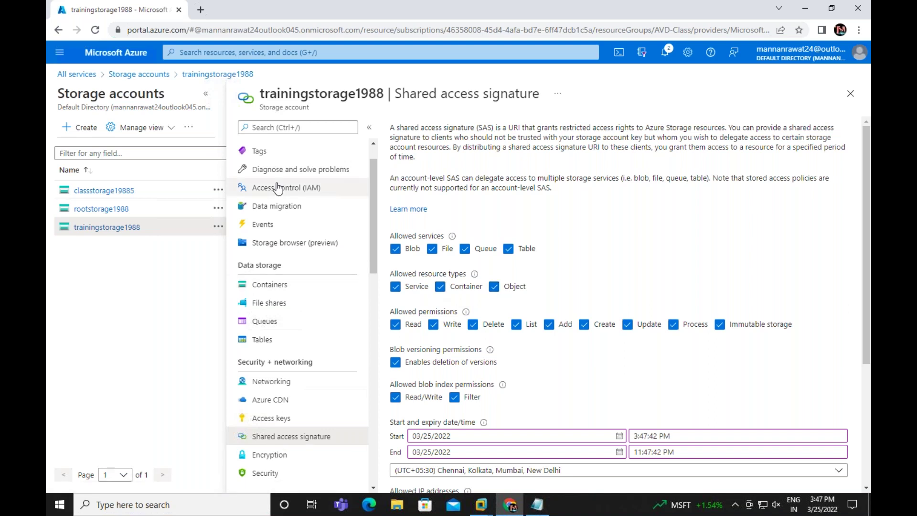
left_click(206, 93)
scroll(539, 306, "down", 3)
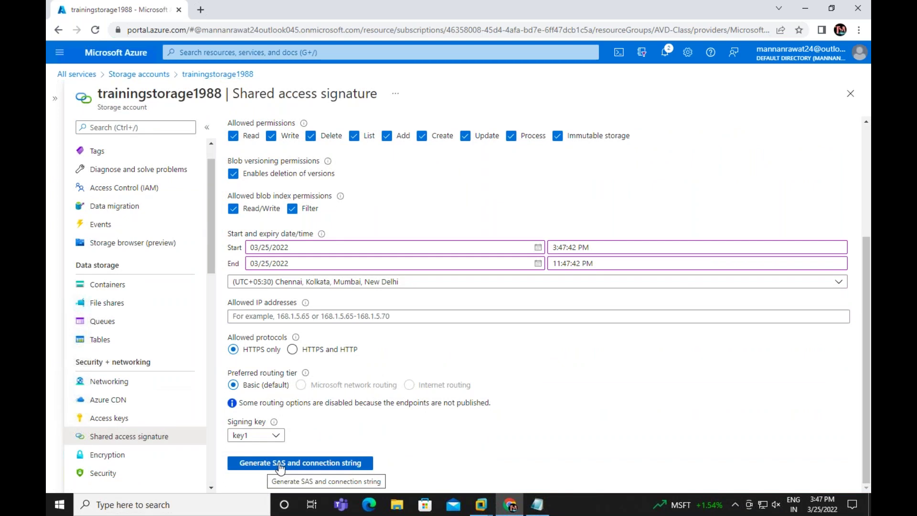
Generate trainingstorage1988's SAS and connection string, then copy the SAS token
left_click(263, 466)
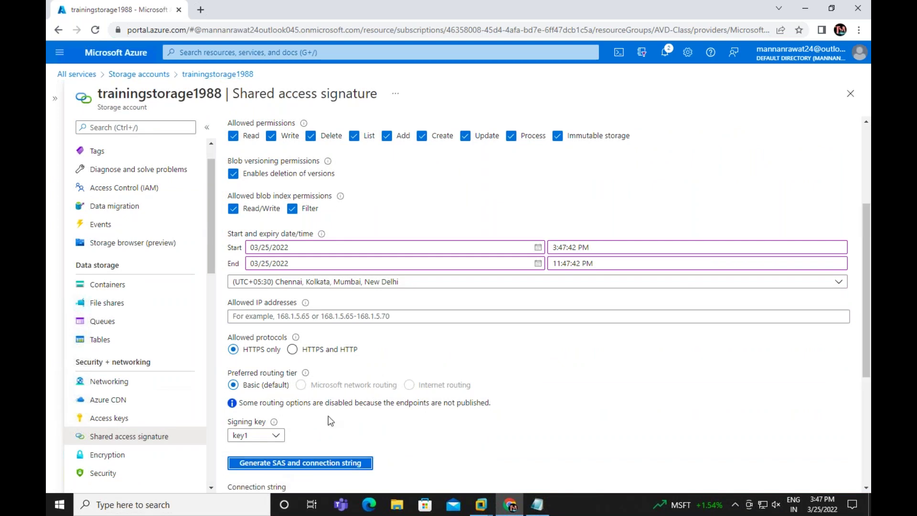
scroll(329, 420, "down", 4)
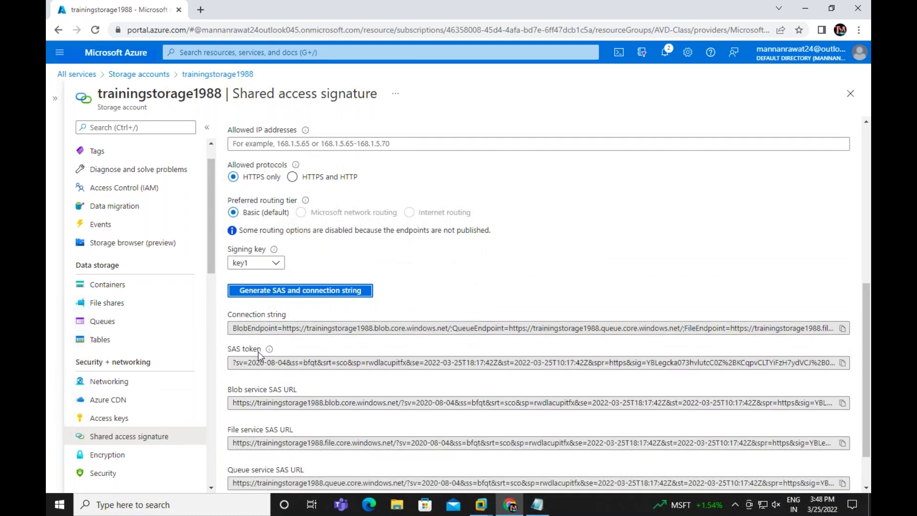
left_click(363, 388)
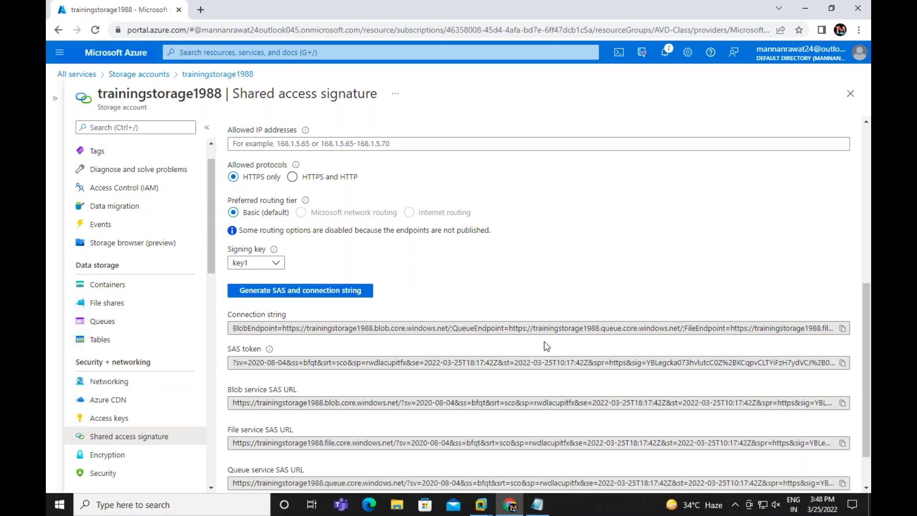
left_click(843, 363)
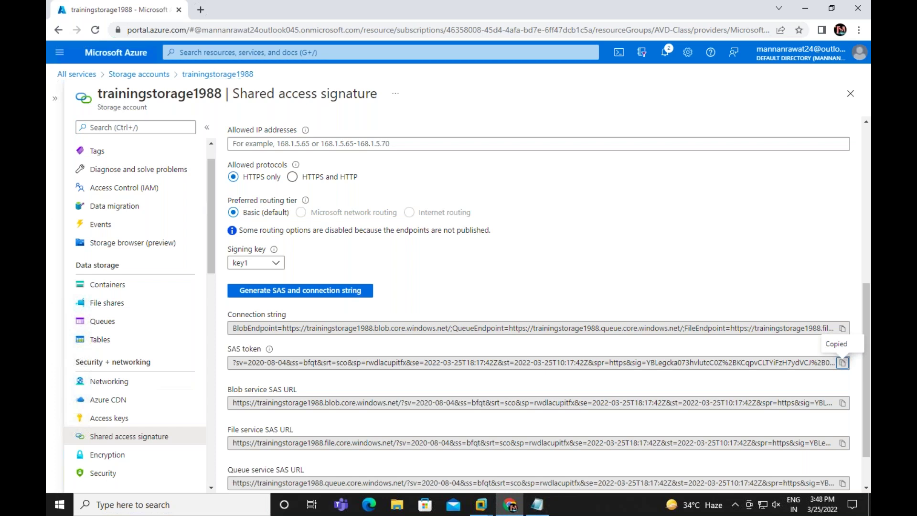
Paste the SAS token into Notepad on a new line below the container URL
left_click(537, 507)
key("Return")
key("Return")
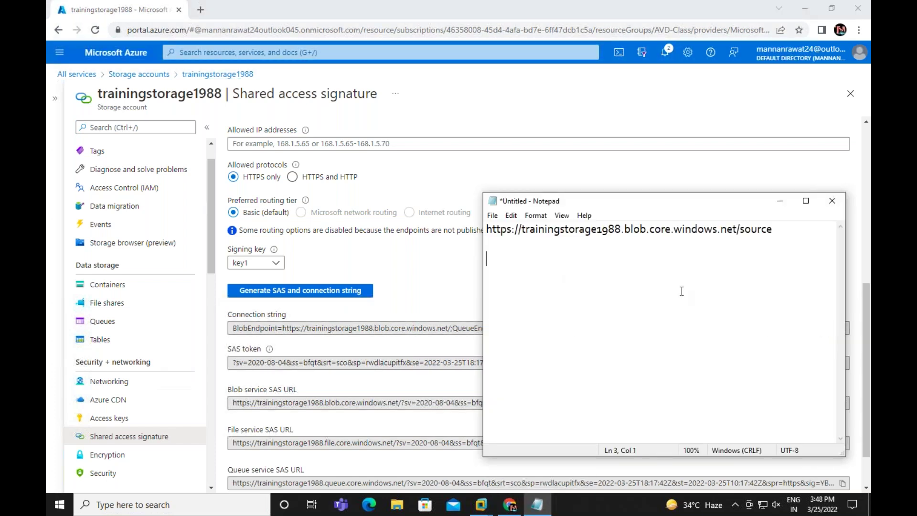
key("ctrl+v")
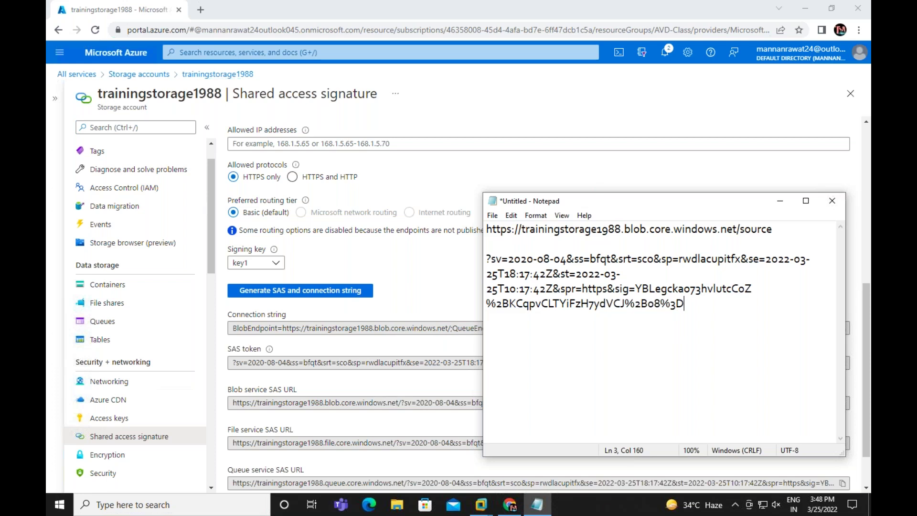
Search 'download azure azcopy', open the Microsoft AzCopy docs, and download the Windows 64-bit zip
left_click(201, 10)
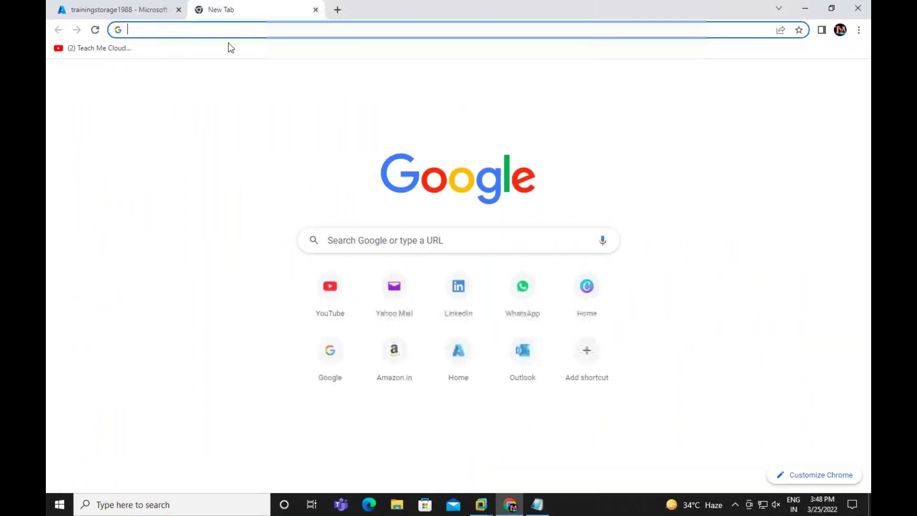
type("download azurea")
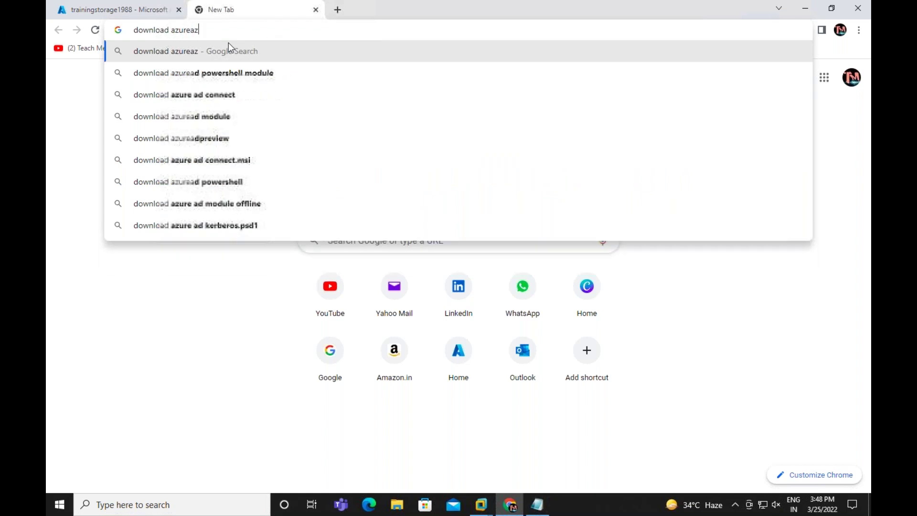
type("z")
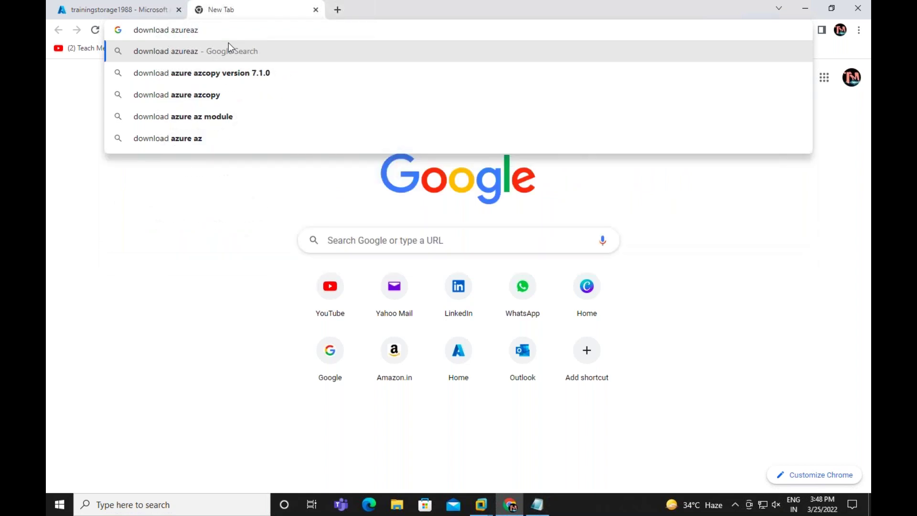
key("Down")
key("Down")
key("Return")
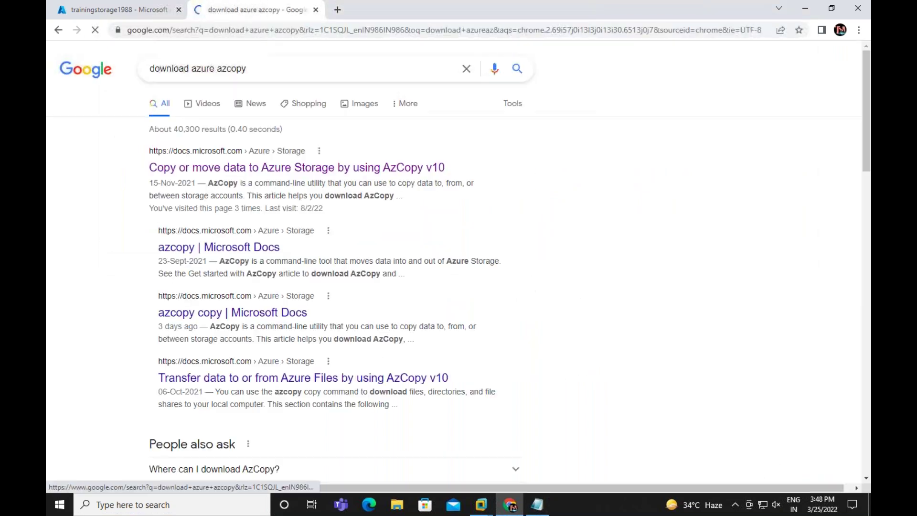
left_click(305, 168)
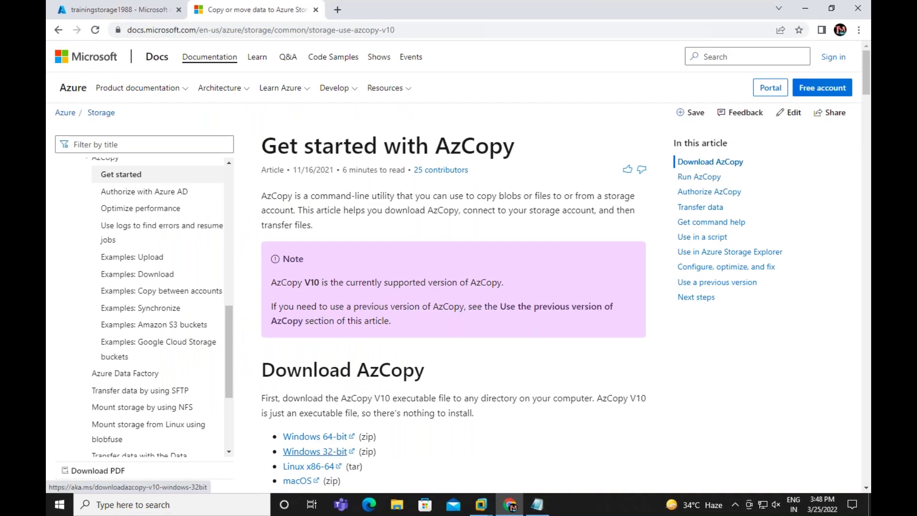
scroll(337, 466, "down", 1)
scroll(347, 373, "down", 1)
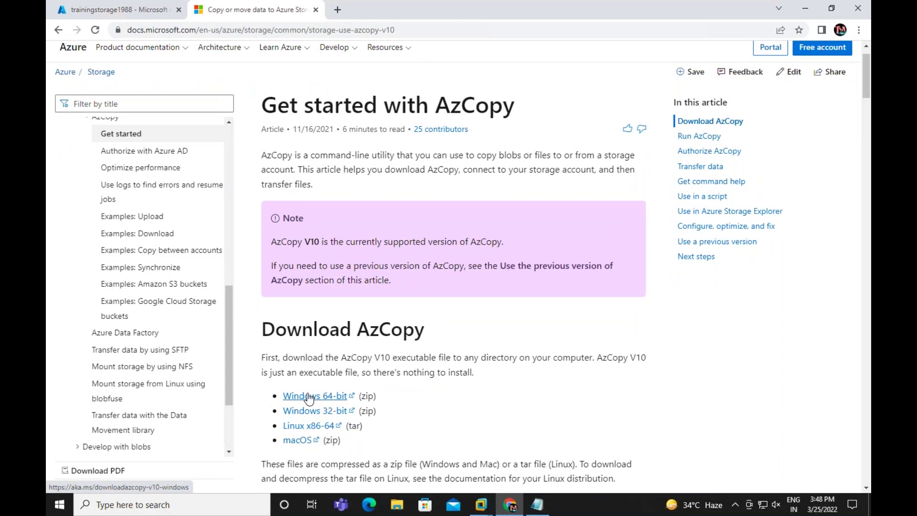
left_click(309, 396)
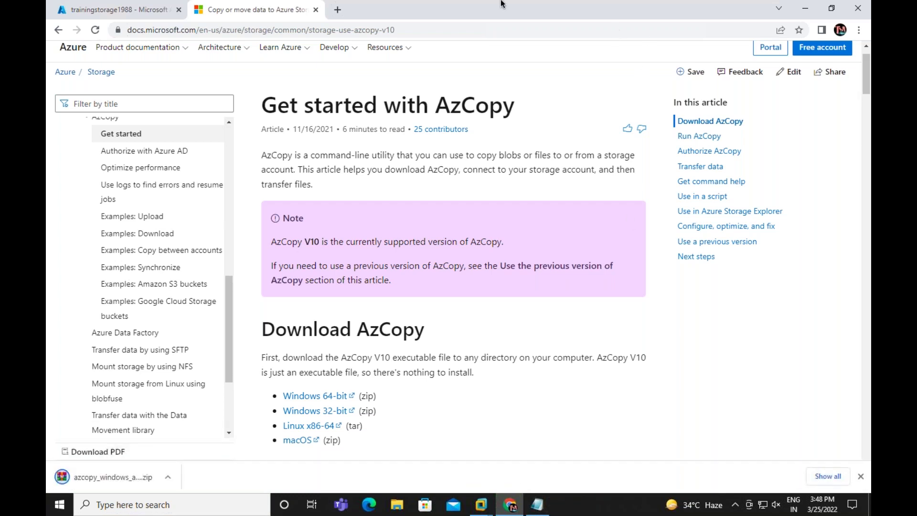
Open the azcopy_windows_amd64_10.14.1 folder in WinRAR, run azcopy.exe, then minimize WinRAR
left_click(859, 30)
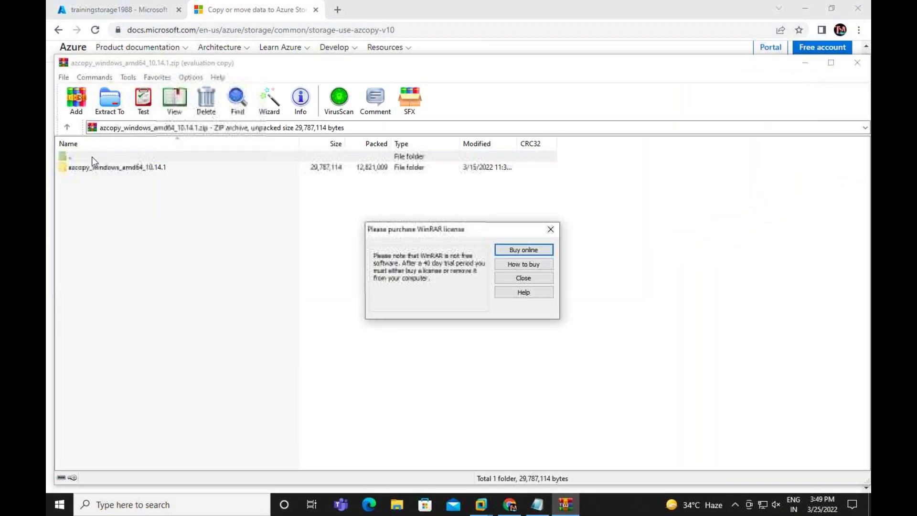
left_click(529, 282)
double_click(123, 169)
left_click(87, 168)
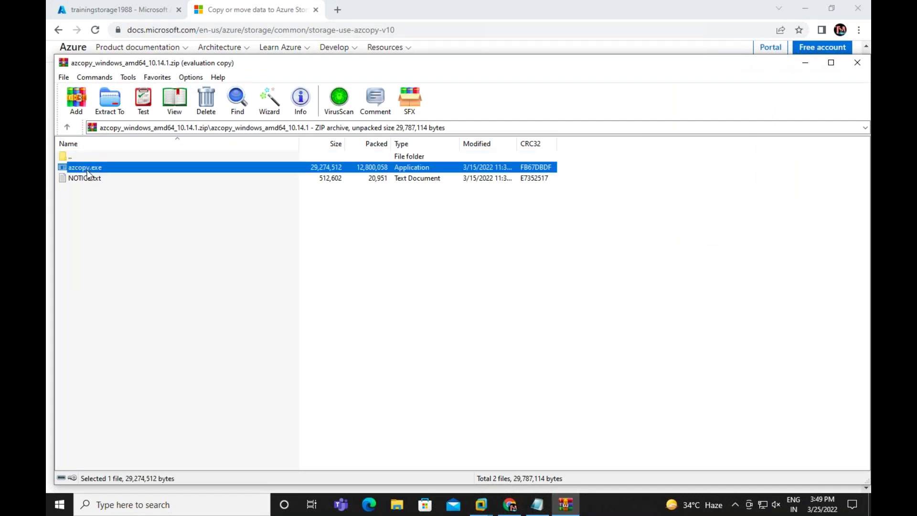
double_click(86, 168)
left_click(805, 63)
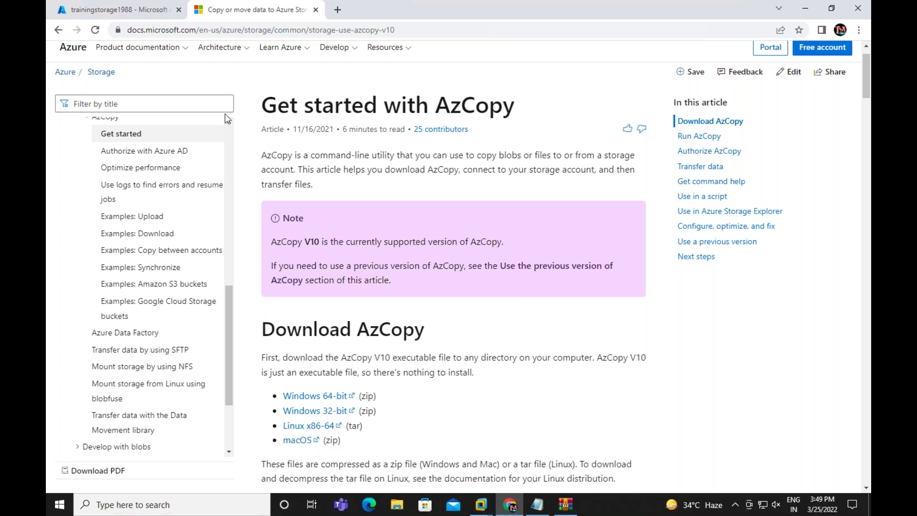
Return to the Azure tab and open trainingstorage1988's source container from Containers
left_click(110, 11)
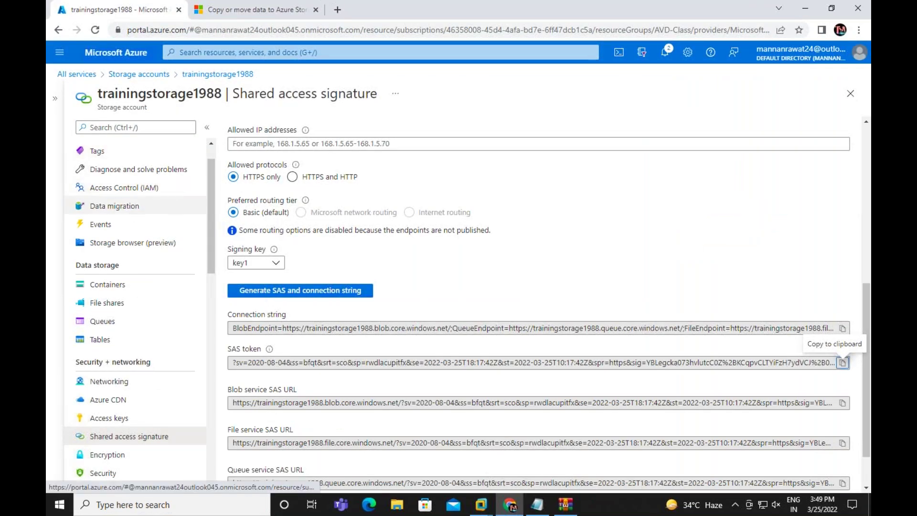
left_click(218, 74)
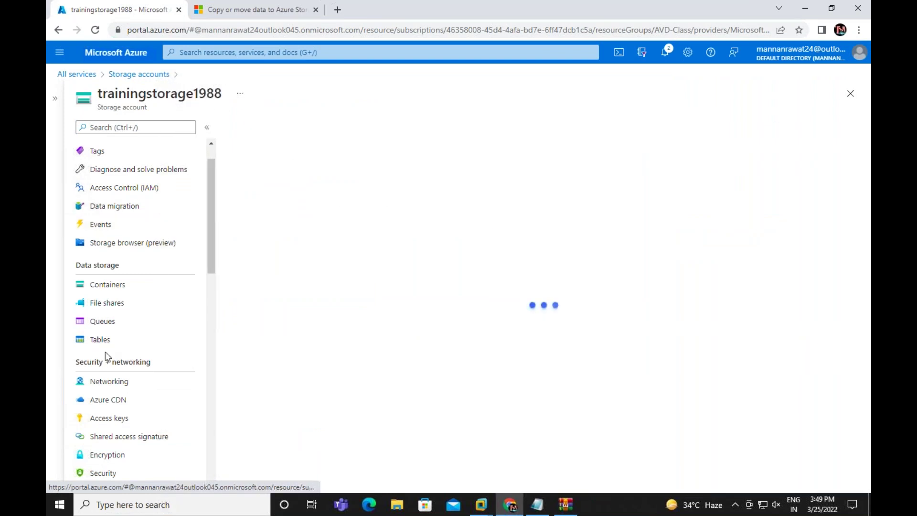
left_click(111, 287)
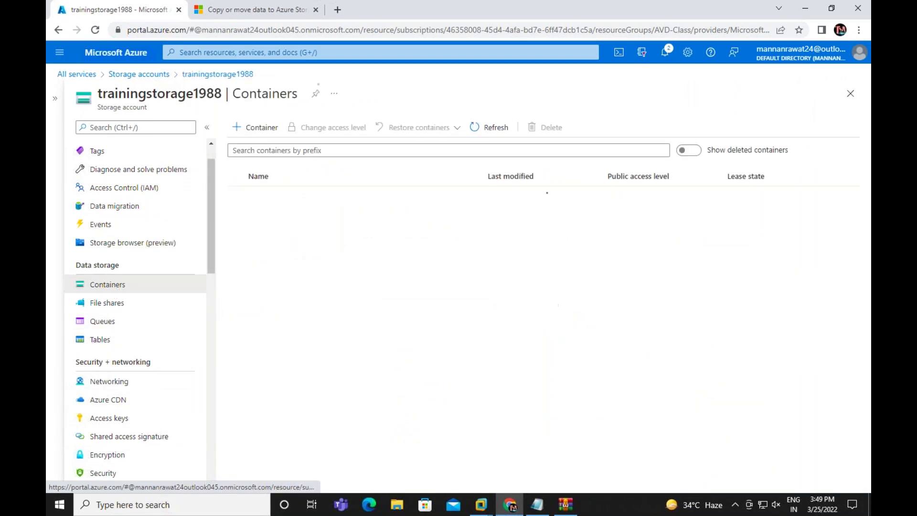
left_click(261, 233)
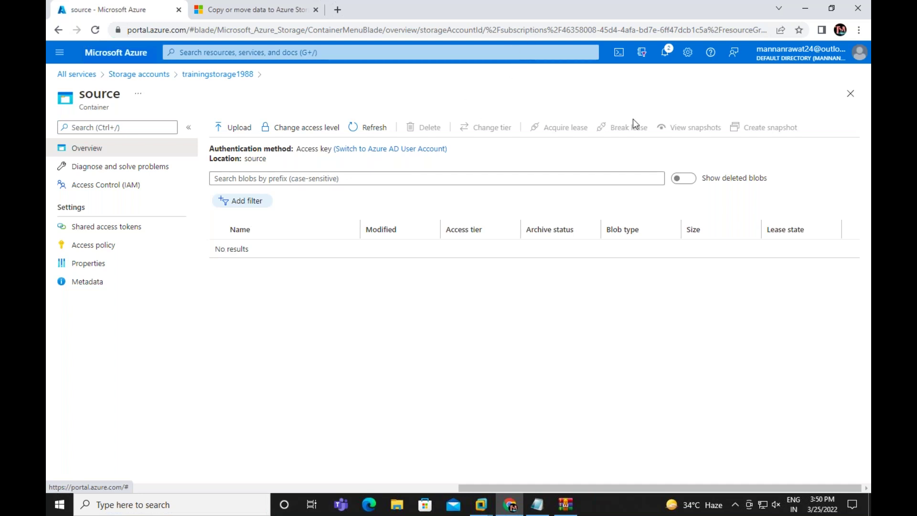
Find the downloaded AzCopy zip from Chrome's Downloads list and show it in its folder
left_click(805, 8)
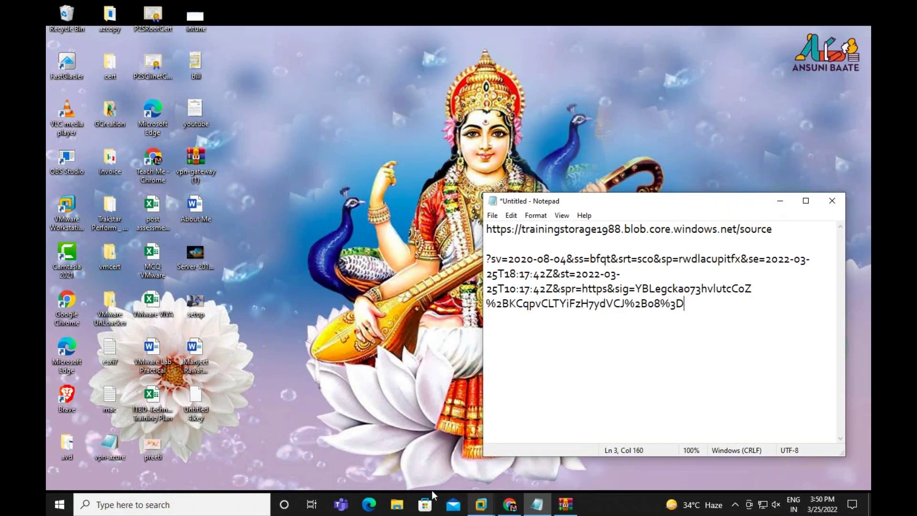
left_click(509, 504)
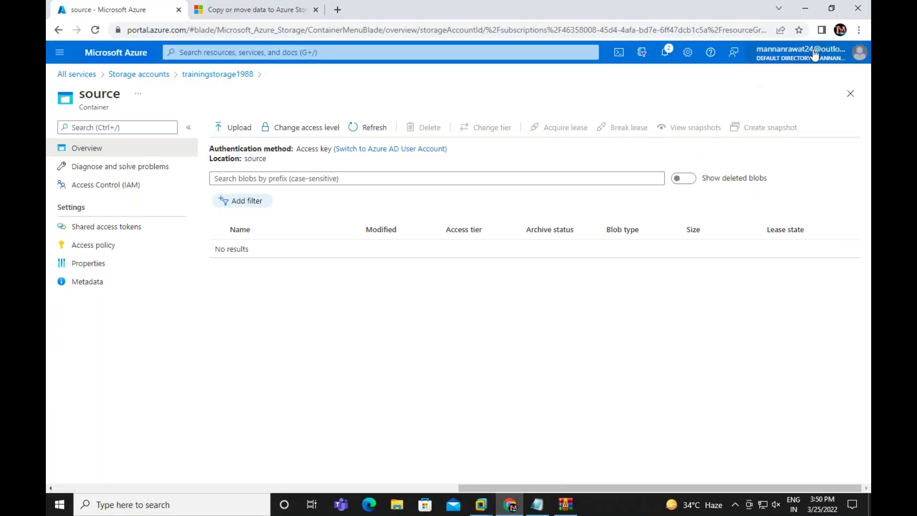
left_click(859, 29)
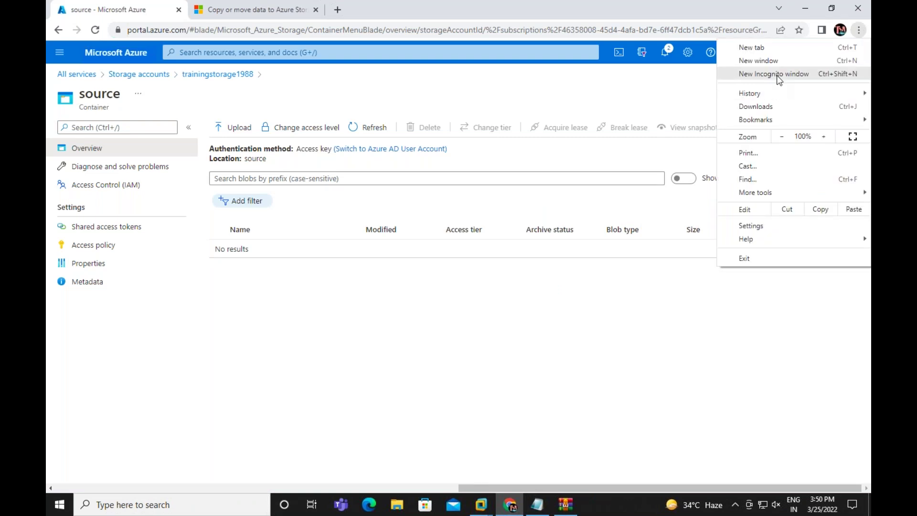
left_click(763, 108)
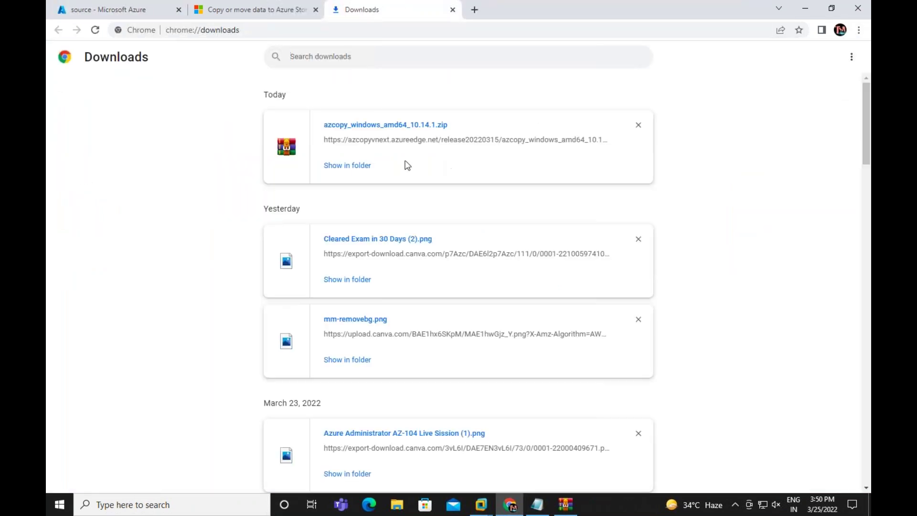
left_click(342, 167)
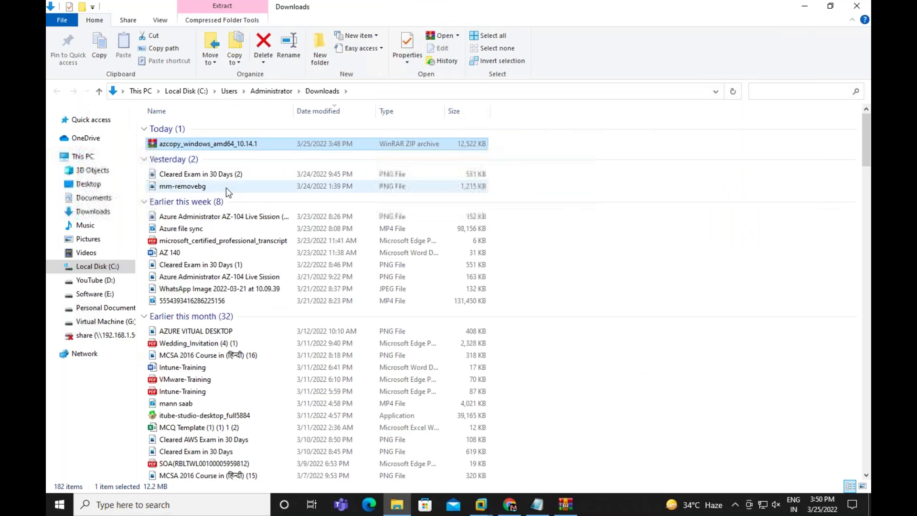
Open azcopy_windows_amd64_10.14.1.zip in WinRAR and browse into its inner folder to azcopy.exe
double_click(210, 146)
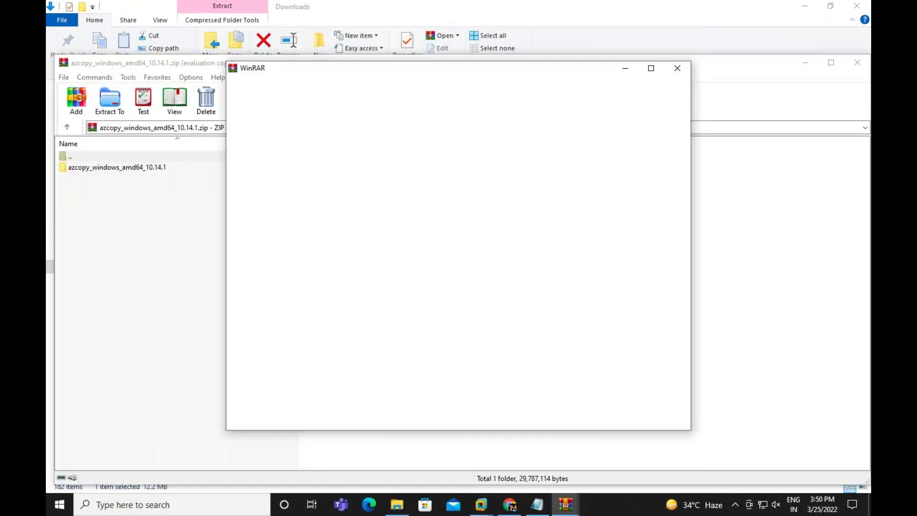
left_click(679, 68)
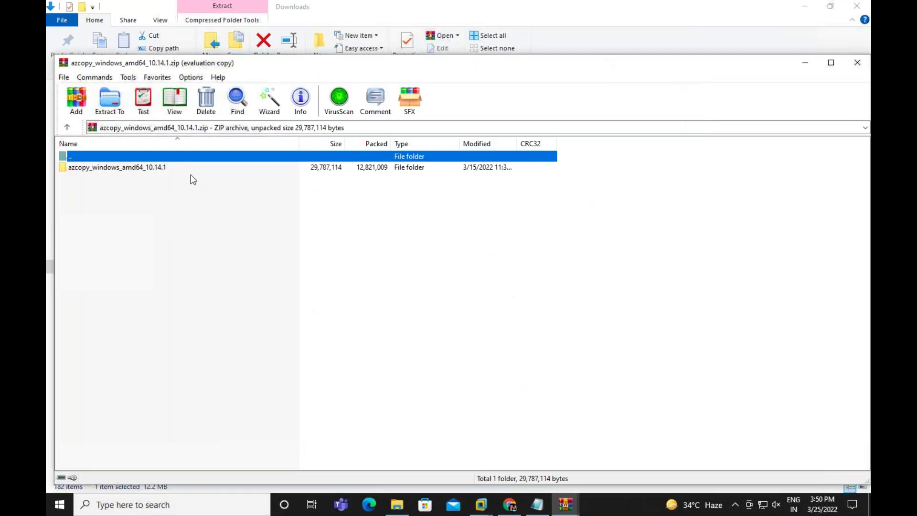
double_click(110, 169)
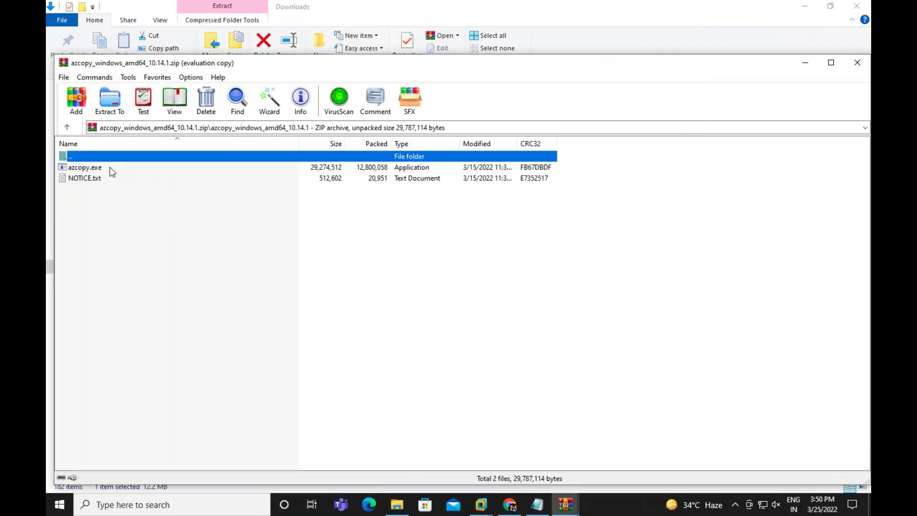
right_click(84, 172)
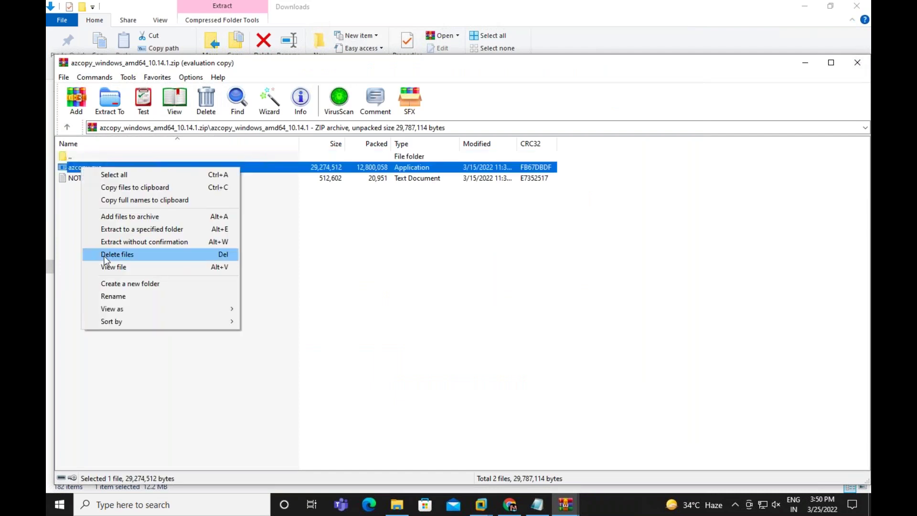
Extract azcopy.exe into a new Desktop folder named azcopy4
left_click(142, 231)
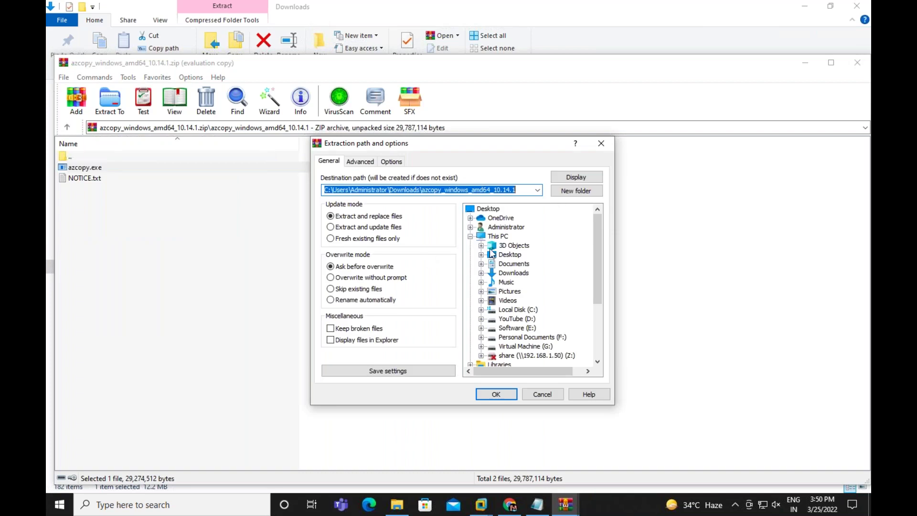
left_click(498, 211)
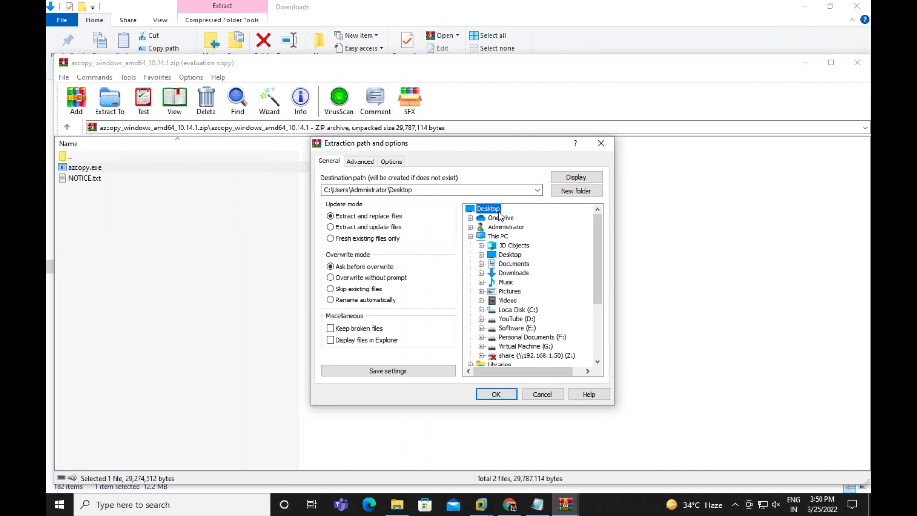
left_click(568, 191)
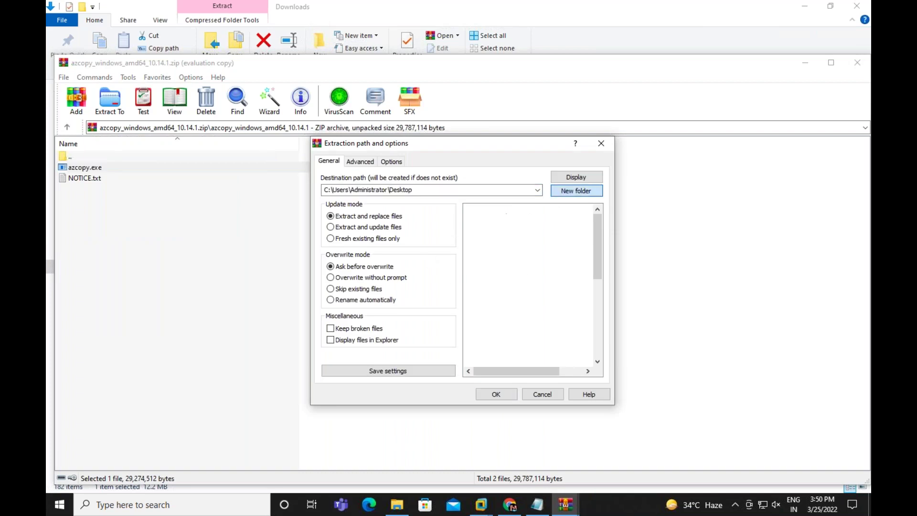
type("azcopy")
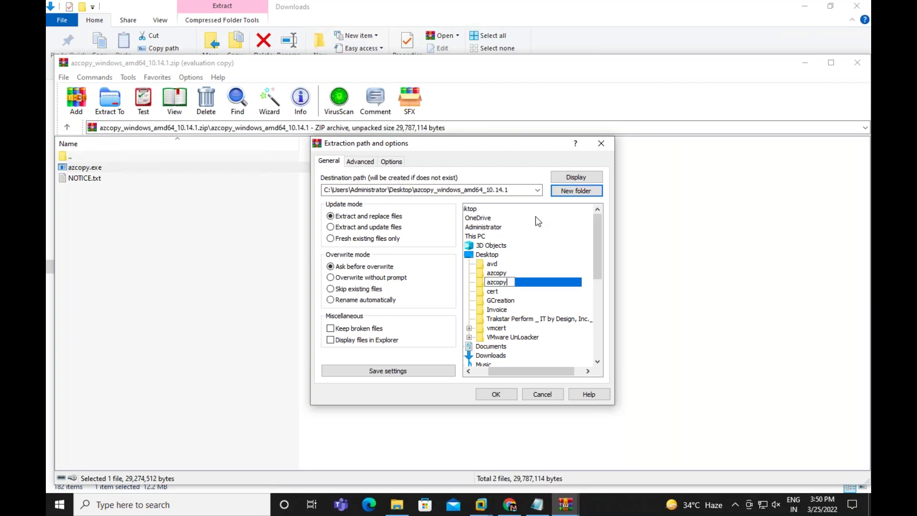
type("4")
key("Return")
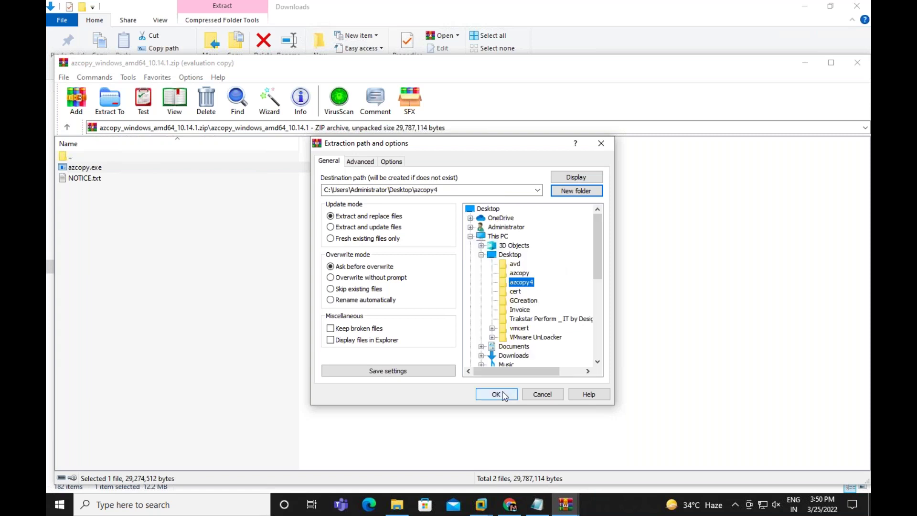
left_click(509, 394)
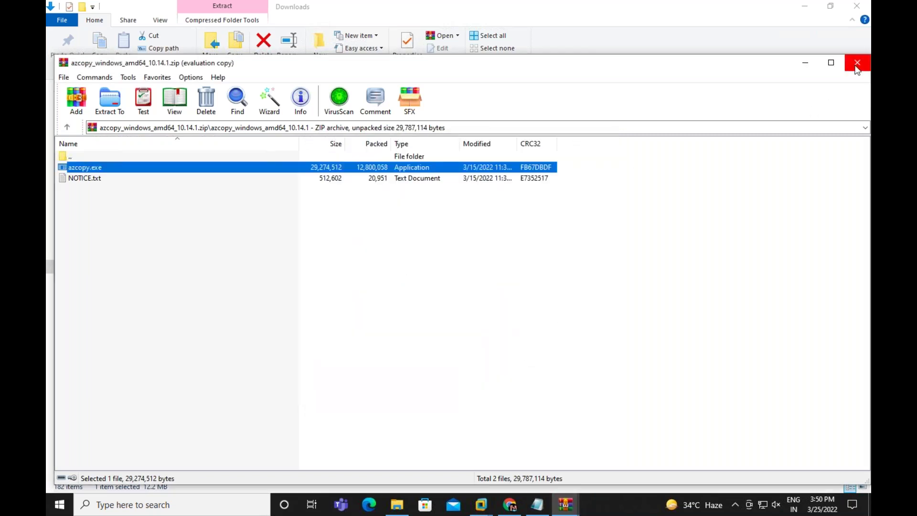
Close WinRAR, minimize the windows to the desktop and move the Notepad notes aside
left_click(857, 63)
left_click(805, 7)
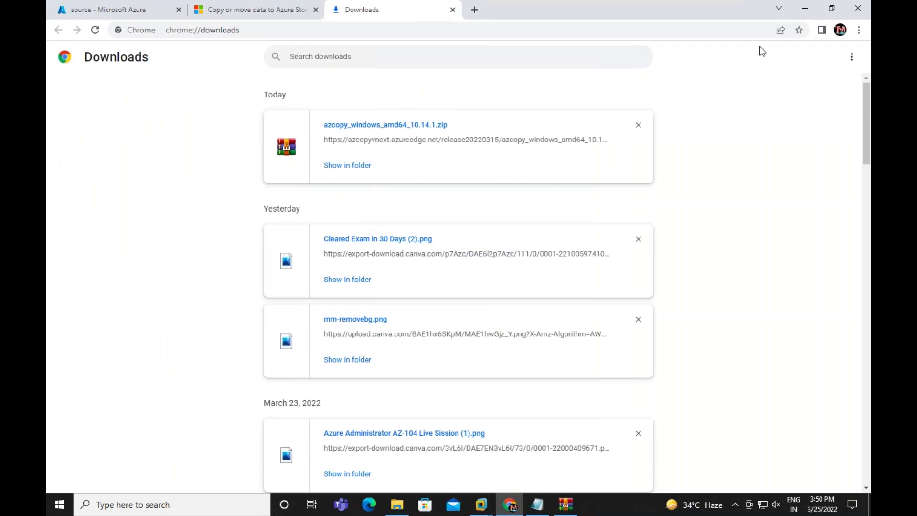
left_click(806, 8)
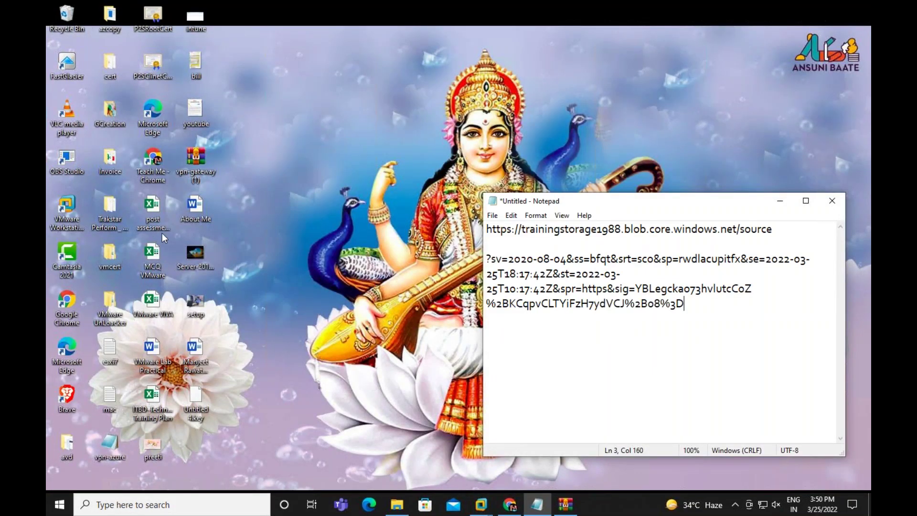
left_click_drag(603, 201, 736, 85)
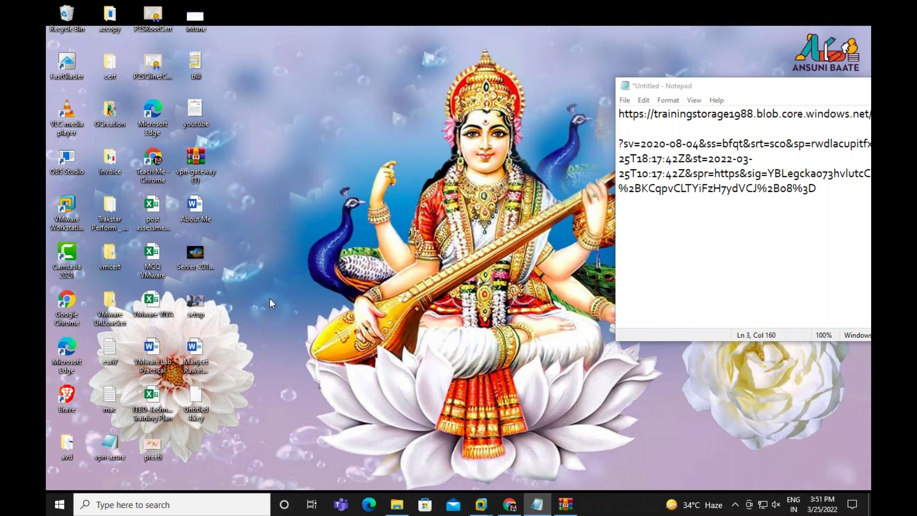
Reposition the Notepad SAS URL notes into full view and bring up File Explorer
left_click_drag(770, 91, 484, 405)
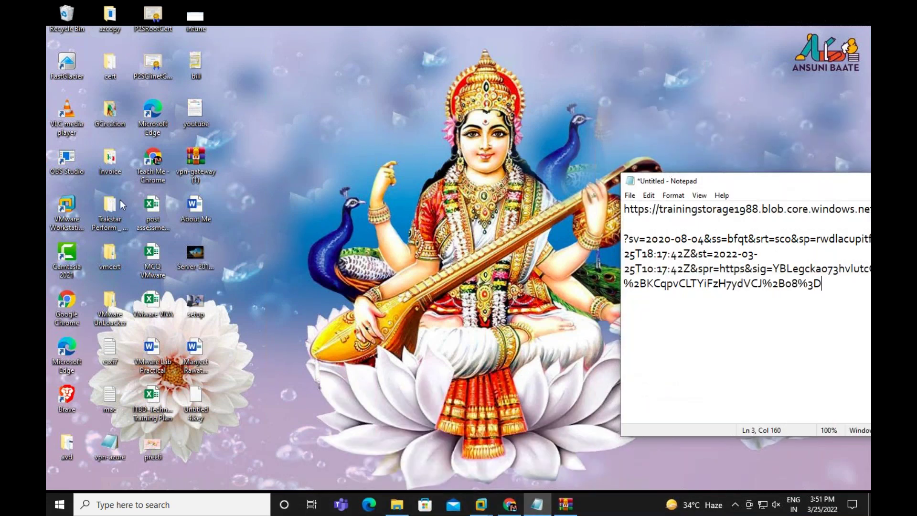
left_click(110, 19)
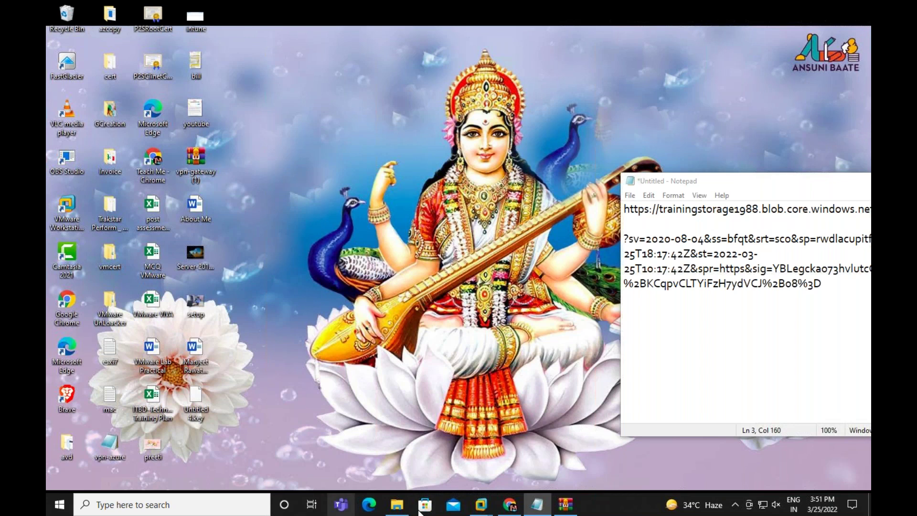
left_click(396, 506)
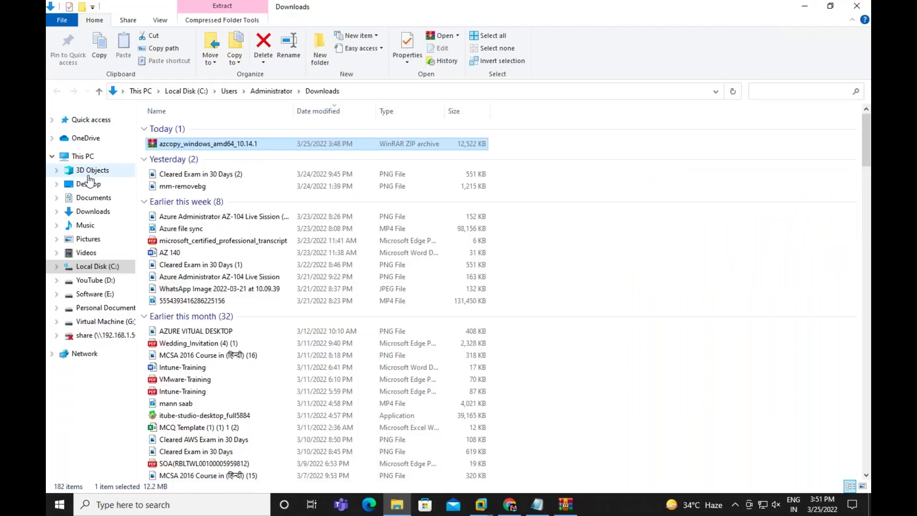
Copy azcopy.exe from the Desktop azcopy4 folder
left_click(88, 187)
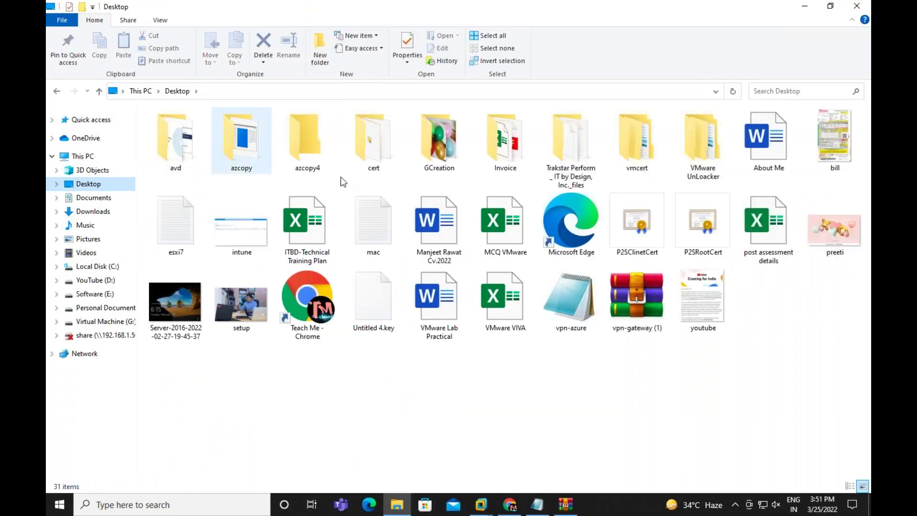
double_click(293, 145)
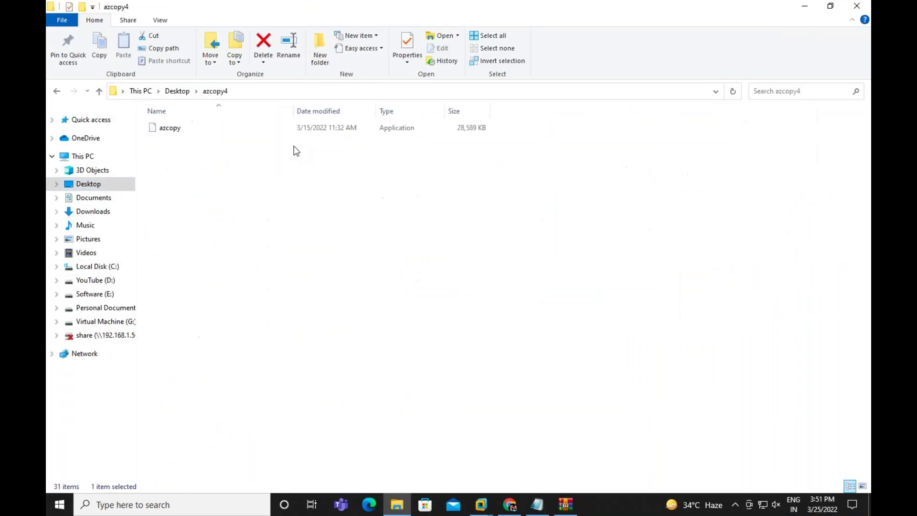
right_click(177, 125)
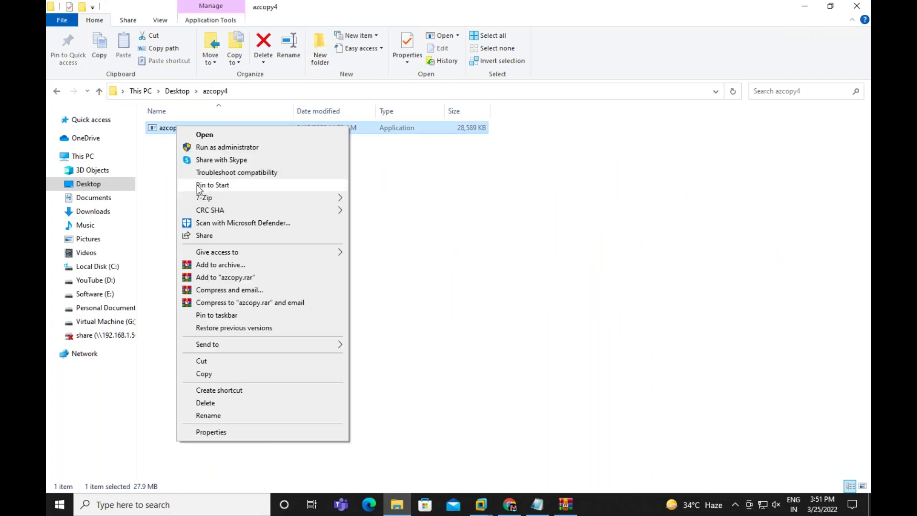
left_click(204, 374)
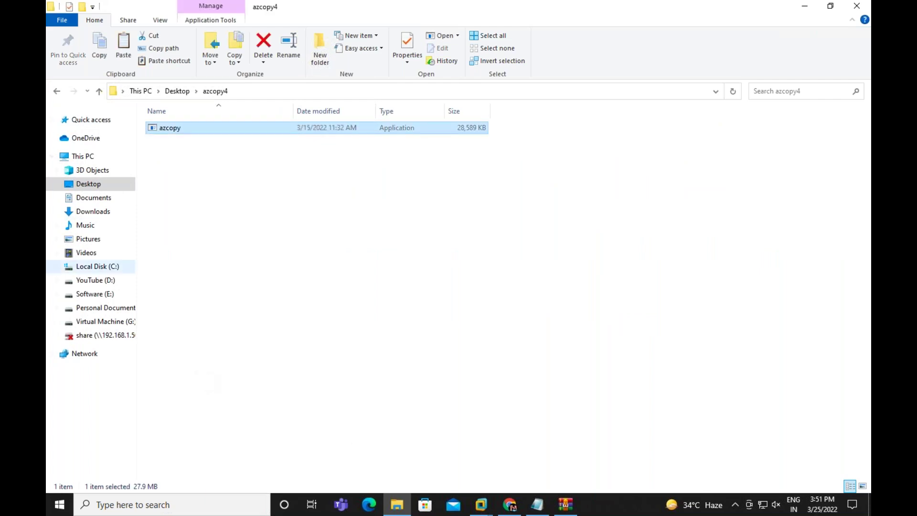
Paste azcopy.exe into C:\Windows\System32, replacing the existing file
left_click(95, 268)
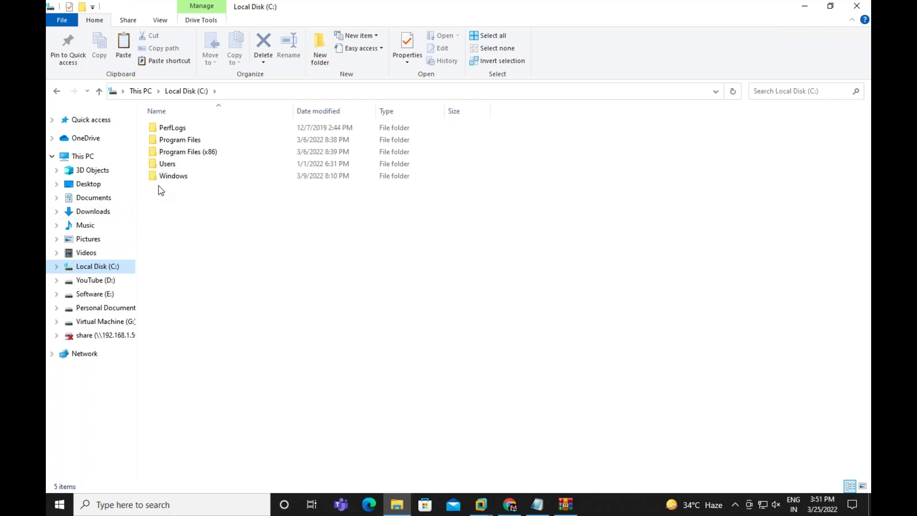
left_click(180, 176)
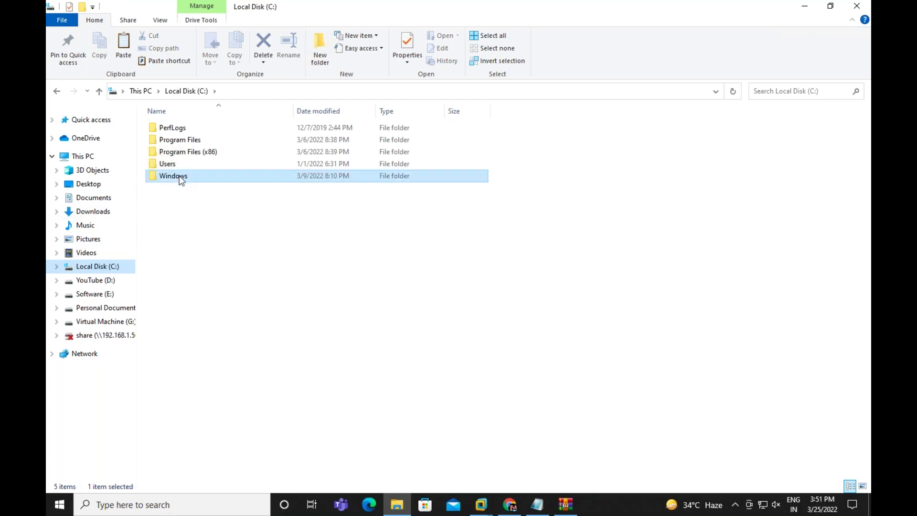
double_click(181, 177)
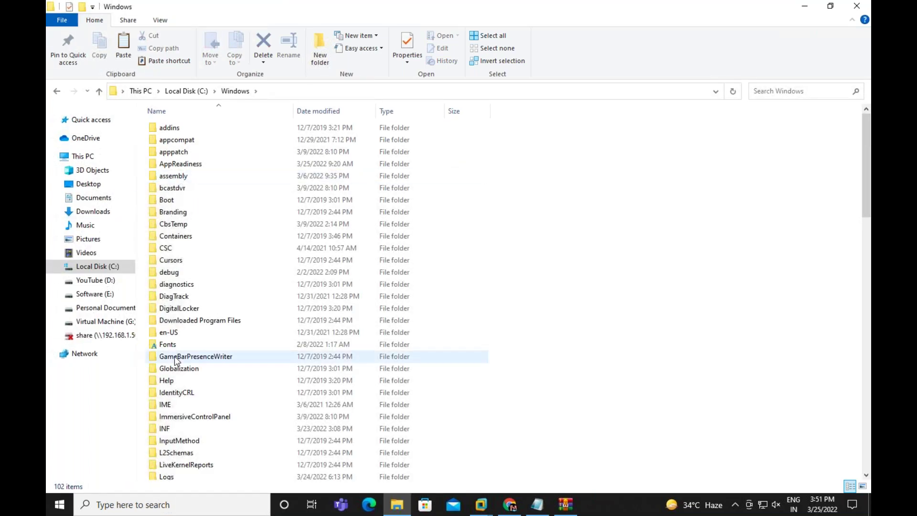
scroll(183, 460, "down", 5)
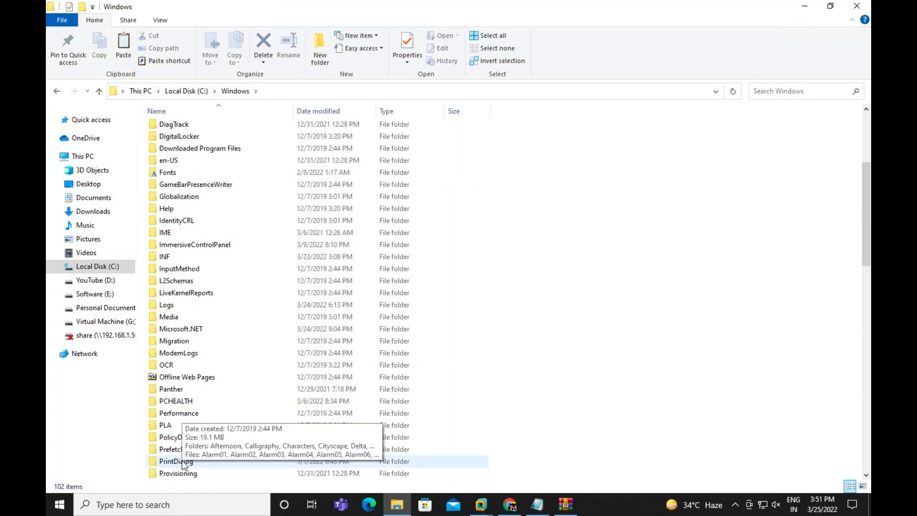
scroll(188, 282, "down", 10)
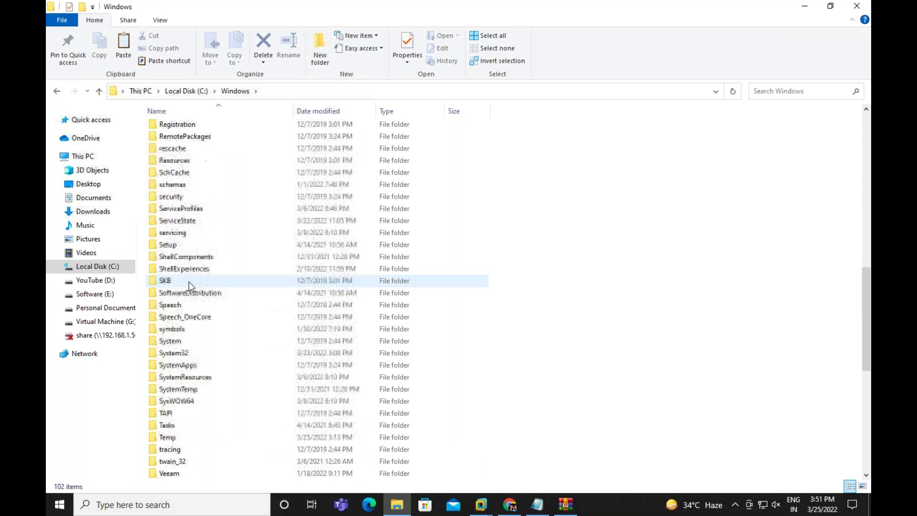
double_click(175, 353)
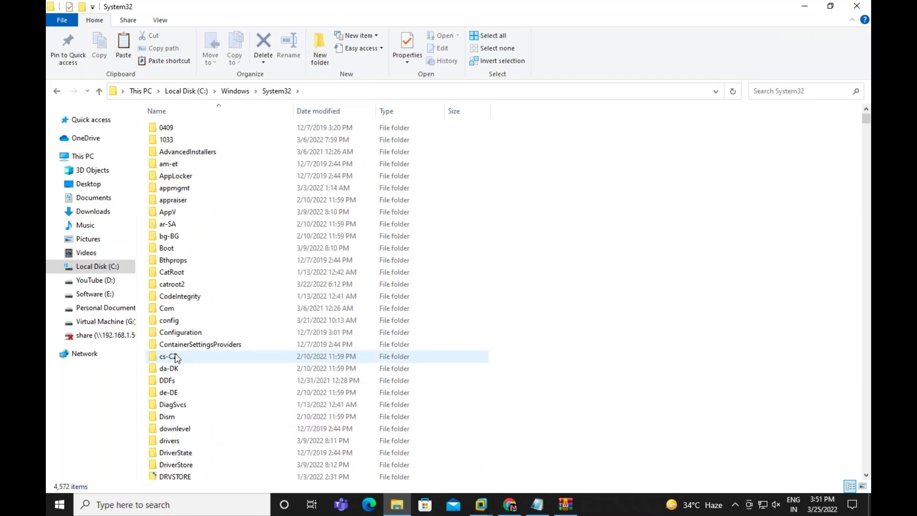
scroll(515, 382, "down", 20)
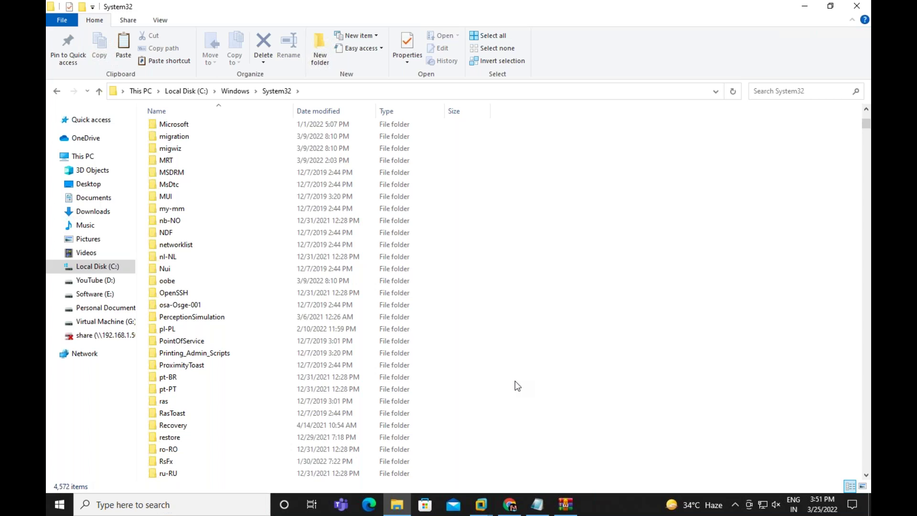
right_click(637, 237)
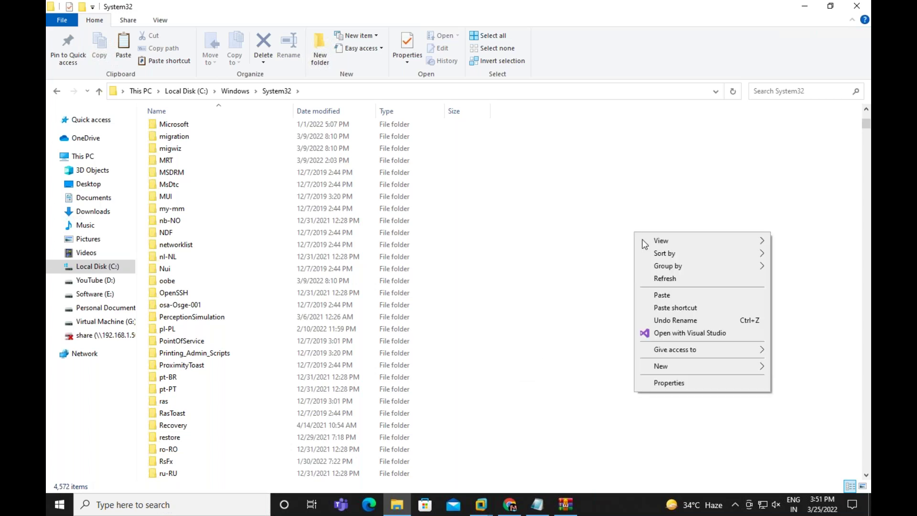
left_click(662, 295)
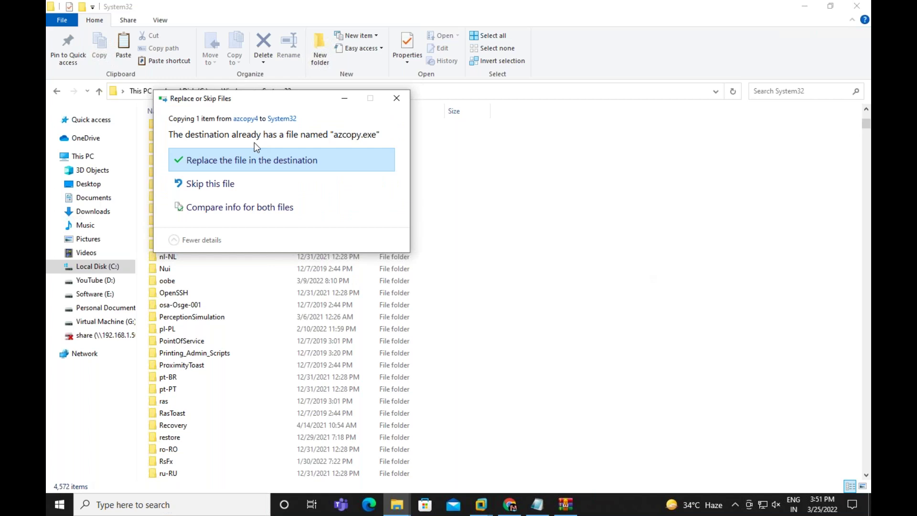
left_click(212, 162)
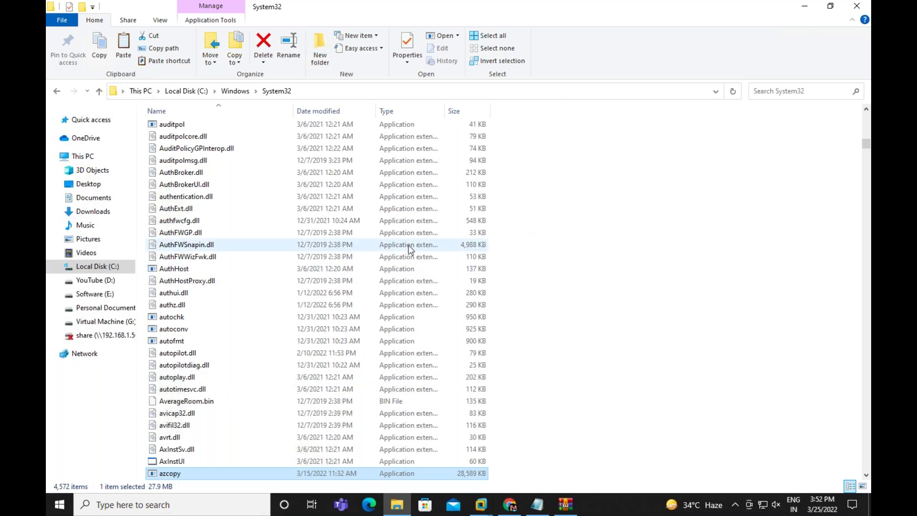
Create and open a new folder named azcopy on Personal Documents (F:)
left_click(804, 7)
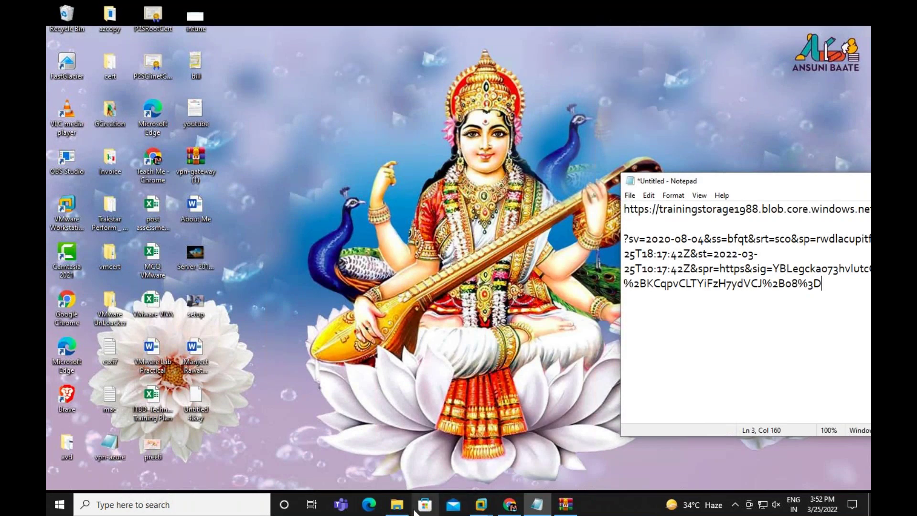
left_click(395, 500)
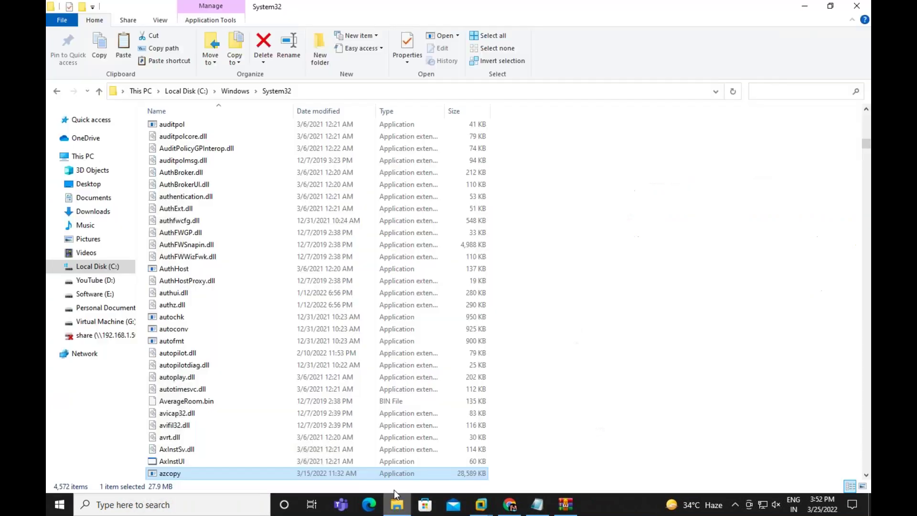
left_click(90, 282)
left_click(72, 309)
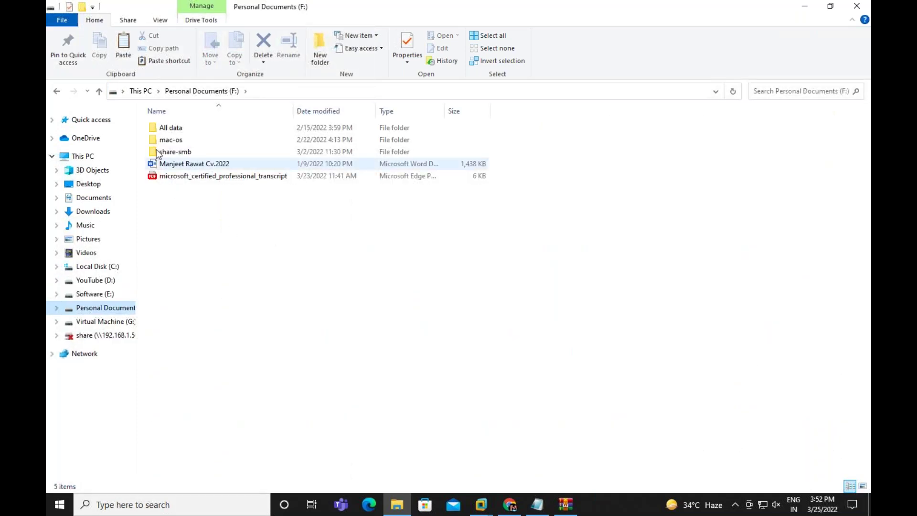
left_click(317, 46)
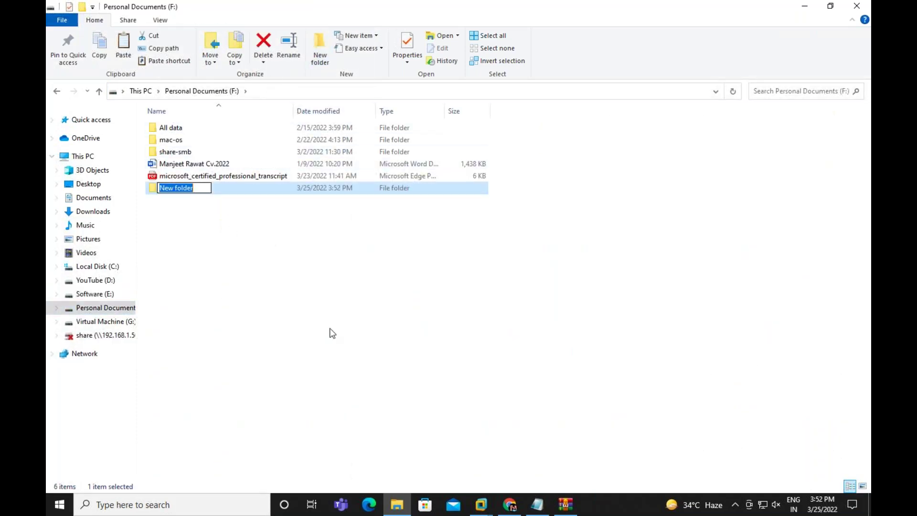
type("azcopy")
left_click(248, 235)
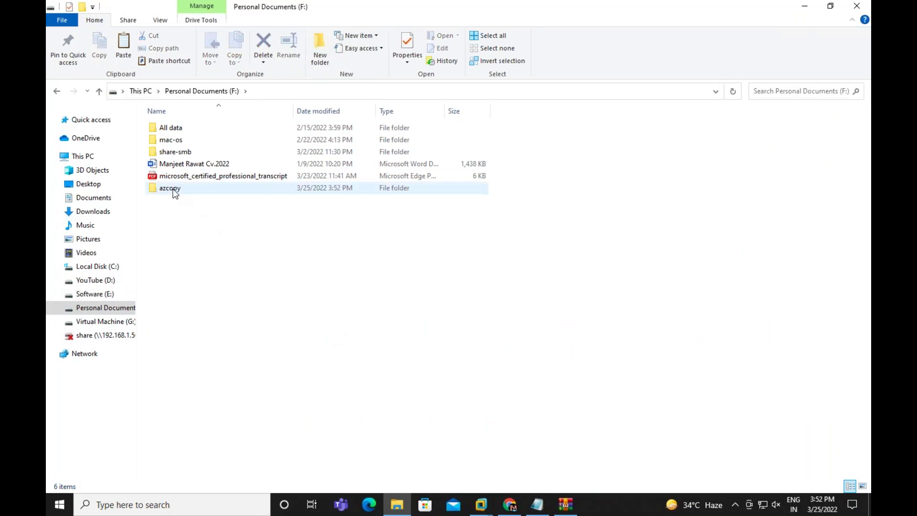
double_click(173, 189)
Create empty text documents test1 and test2 inside F:\azcopy
right_click(208, 214)
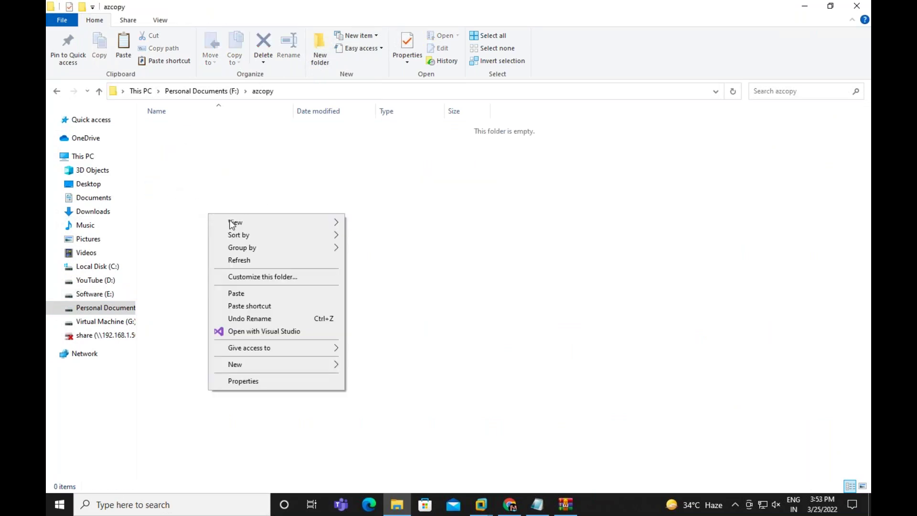
mouse_move(267, 364)
left_click(387, 337)
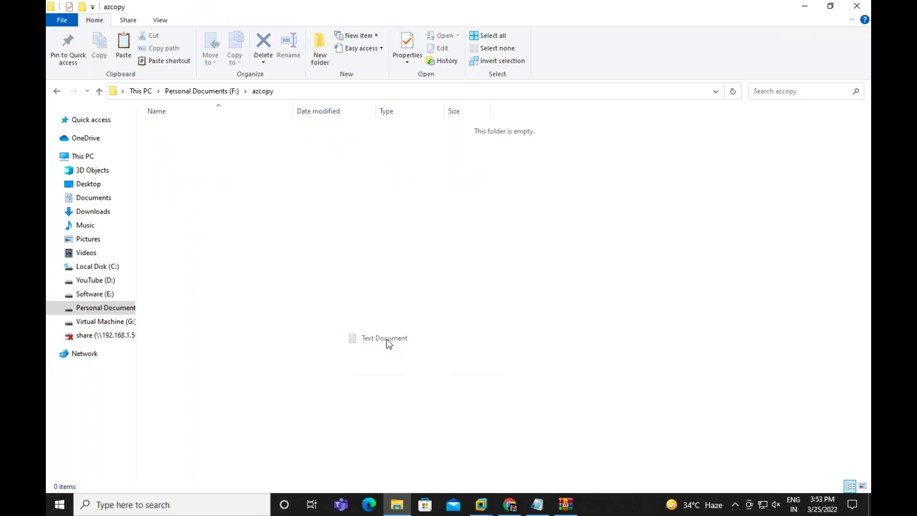
type("test1")
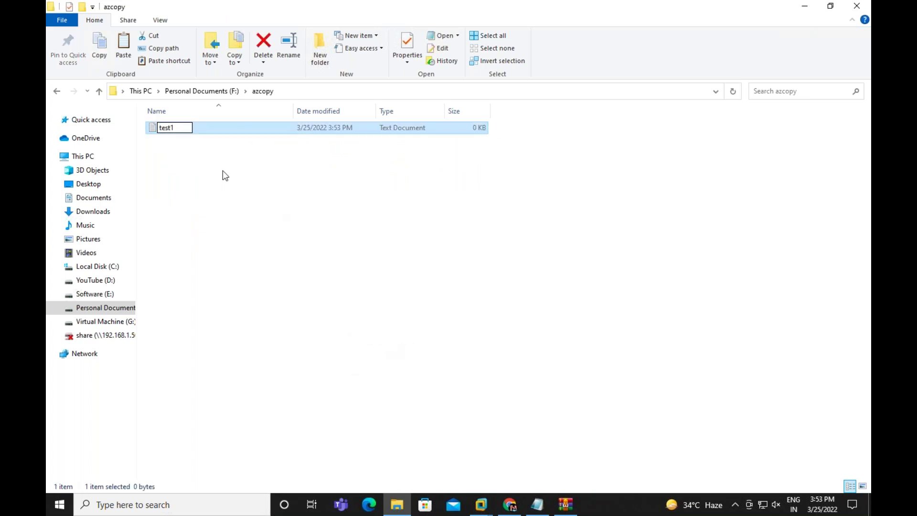
left_click(177, 168)
right_click(177, 167)
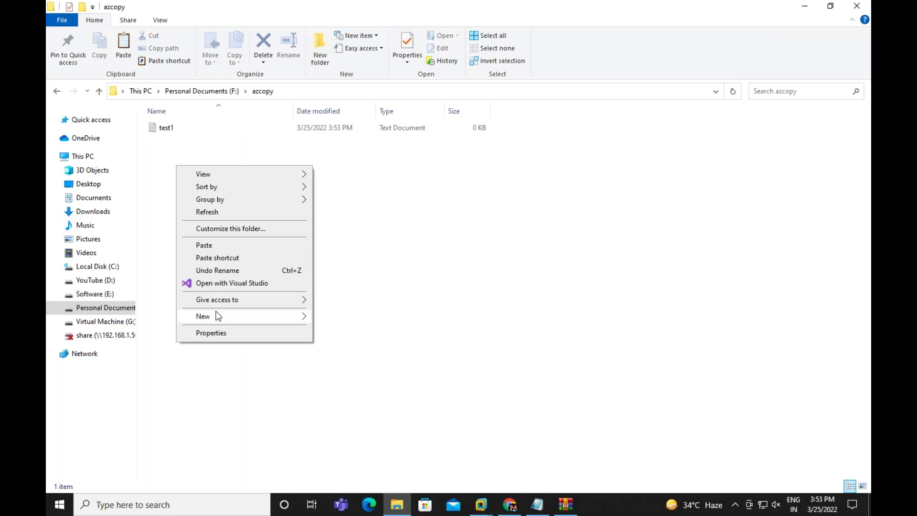
mouse_move(213, 316)
left_click(341, 448)
type("test2")
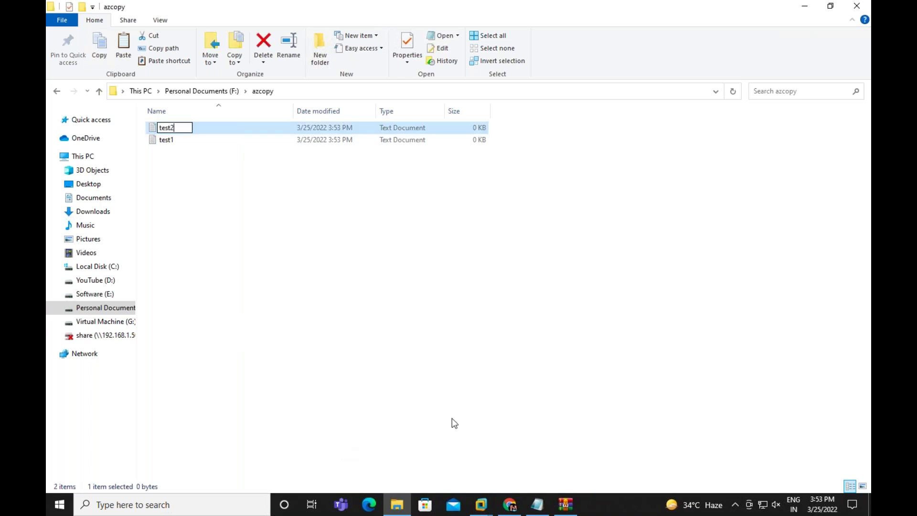
key("Return")
Add a third empty text document named test3
right_click(223, 213)
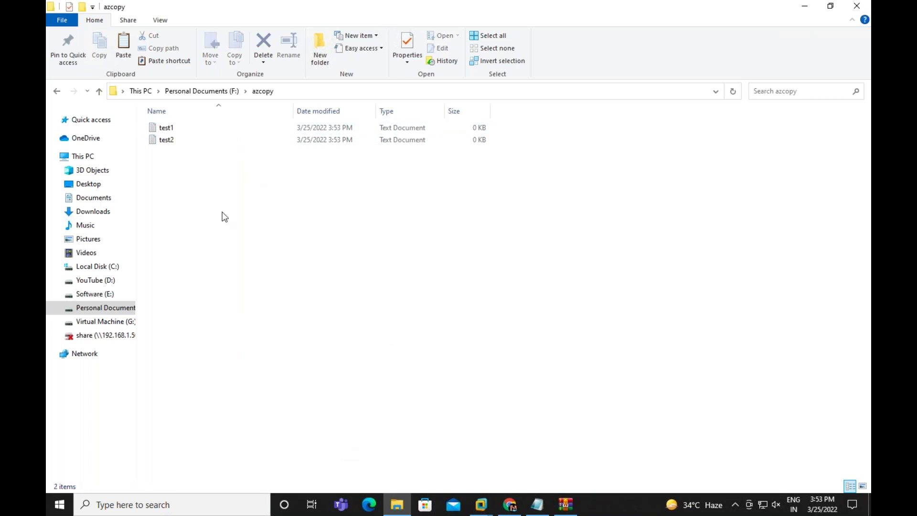
mouse_move(274, 359)
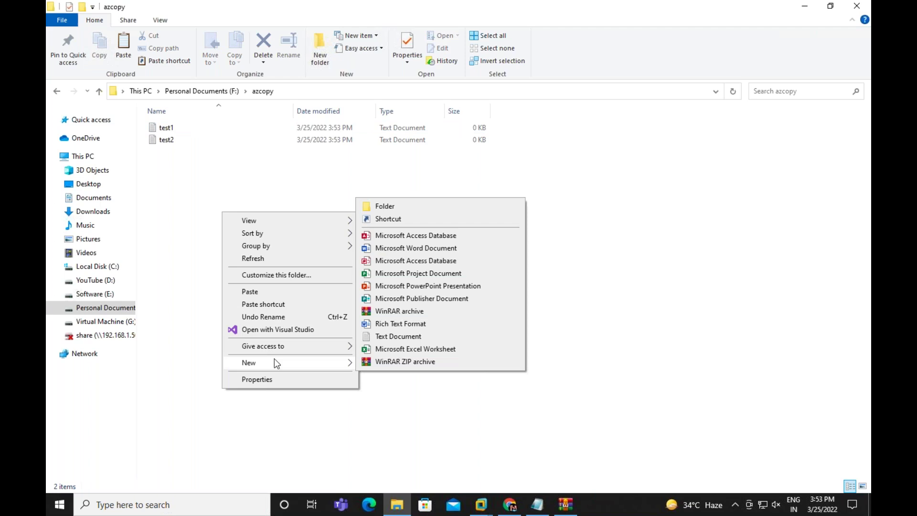
left_click(399, 337)
type("te")
key("BackSpace")
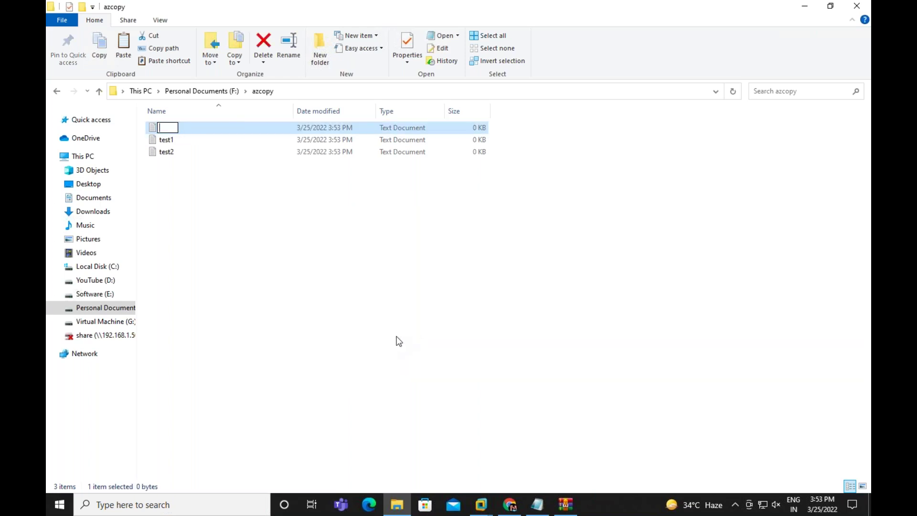
type("test3")
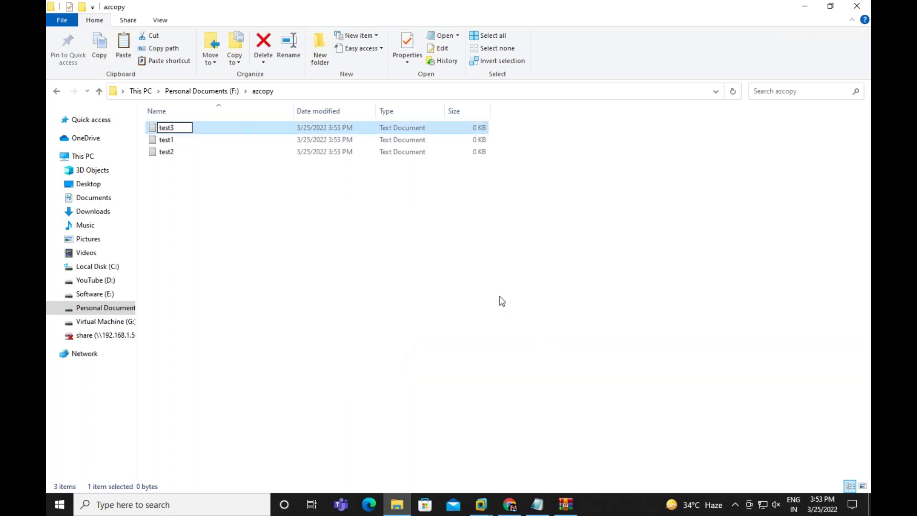
left_click(330, 188)
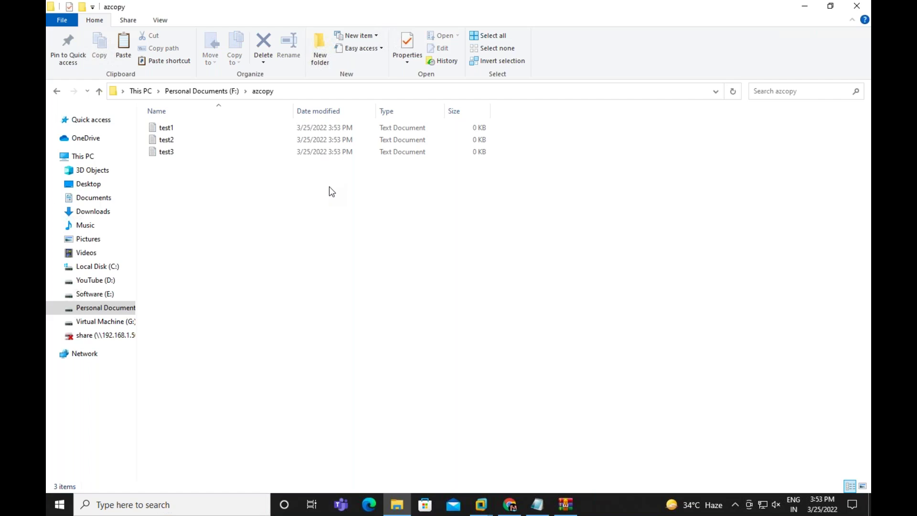
Copy the F:\azcopy folder path from the address bar
left_click(308, 92)
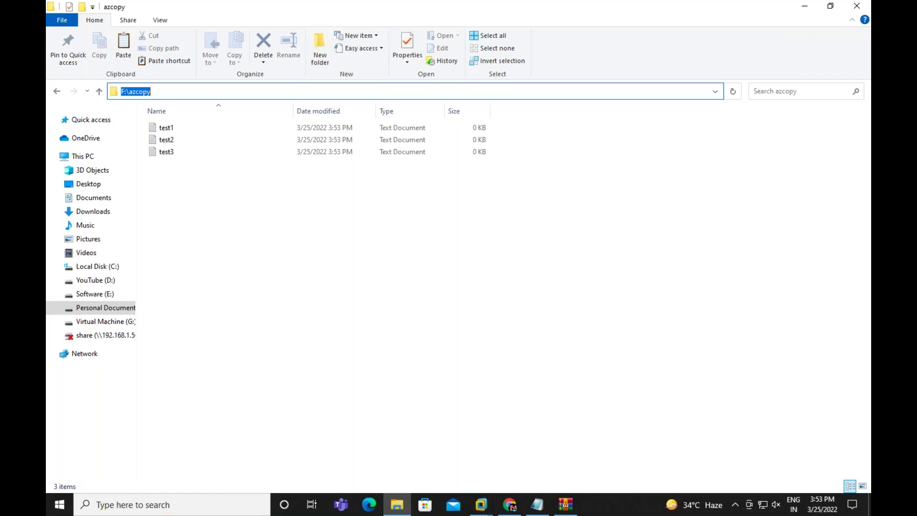
right_click(134, 89)
left_click(174, 125)
left_click(538, 504)
Paste F:\azcopy onto a new line beneath the SAS URL in the notes
left_click(808, 7)
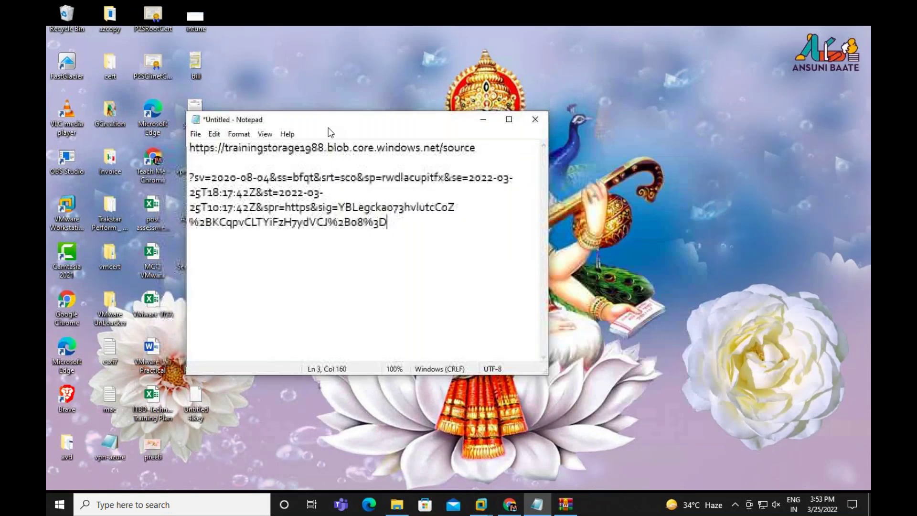
key("Return")
key("Return")
key("Return")
key("Return")
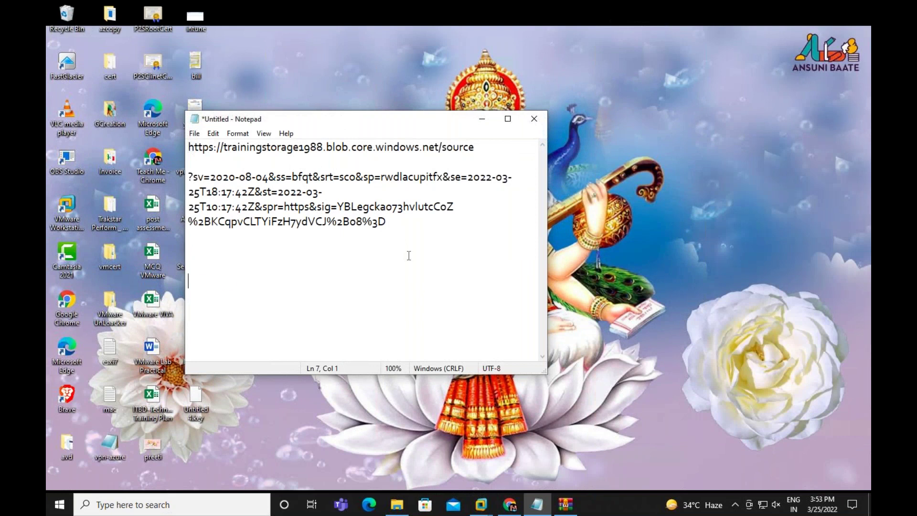
key("ctrl+v")
Launch a Command Prompt by running cmd from the Run dialog
key("super+r")
type("cmd")
key("Return")
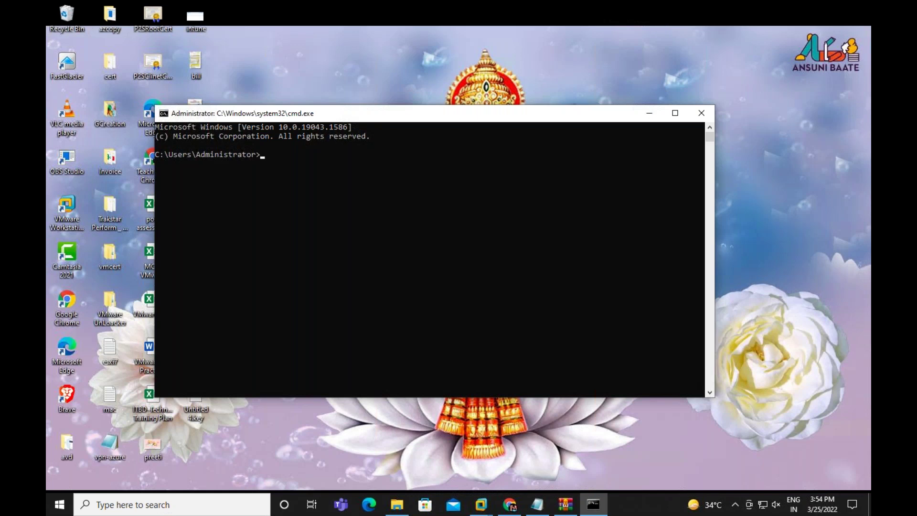
Start typing the command azcopy.exe copy " at the prompt
type("azcopy.exe copy\" \"")
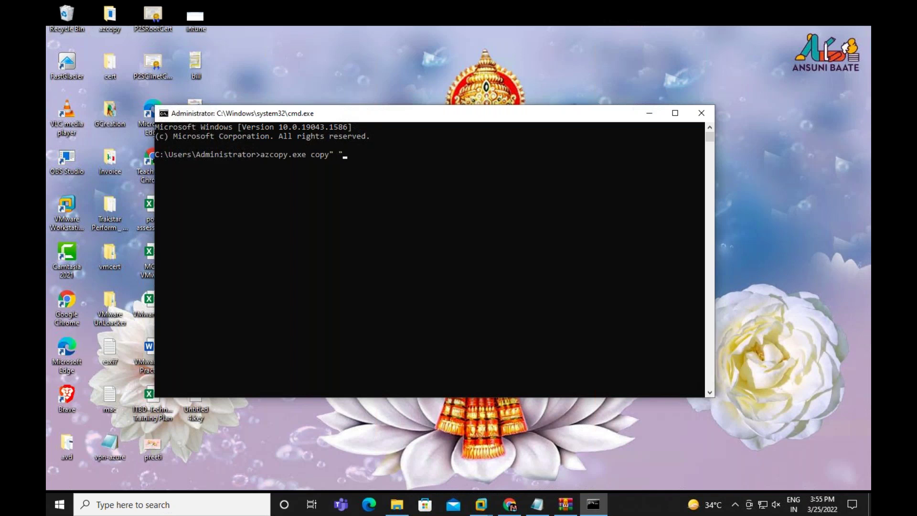